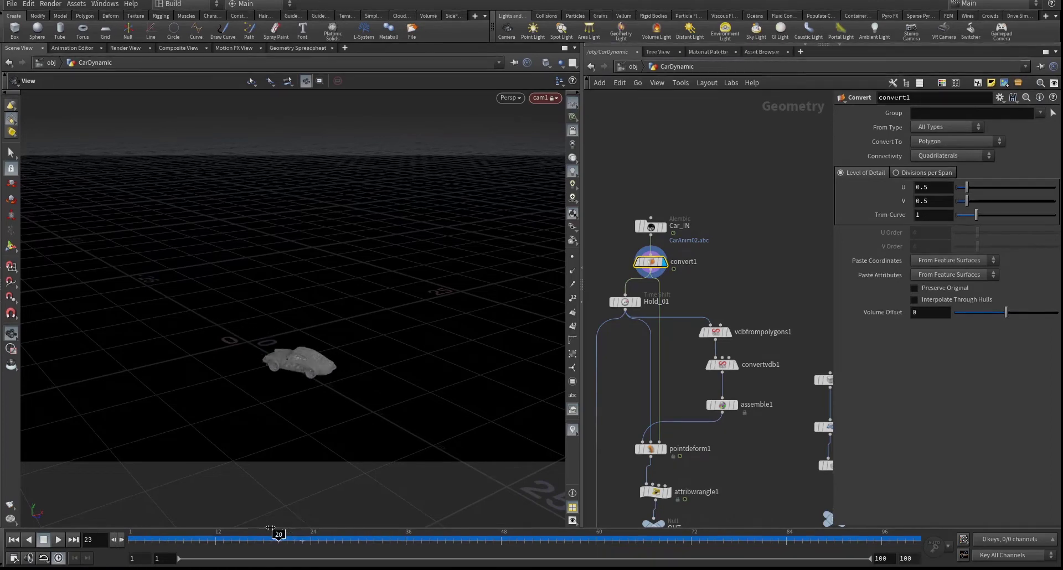
- Display null1's merged result and play the animation to watch the car jump the ramp
{"action": "scroll", "coordinate": [598, 375], "scroll_direction": "down", "scroll_amount": 2}
{"action": "middle_click_drag", "start_coordinate": [693, 454], "coordinate": [710, 161]}
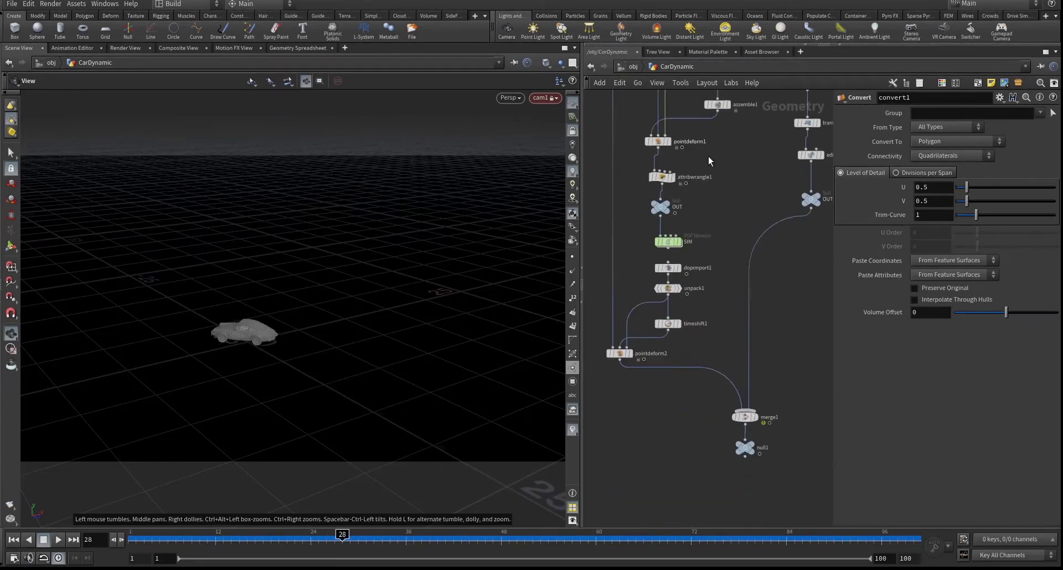
{"action": "left_click", "coordinate": [757, 448]}
{"action": "left_click", "coordinate": [744, 447]}
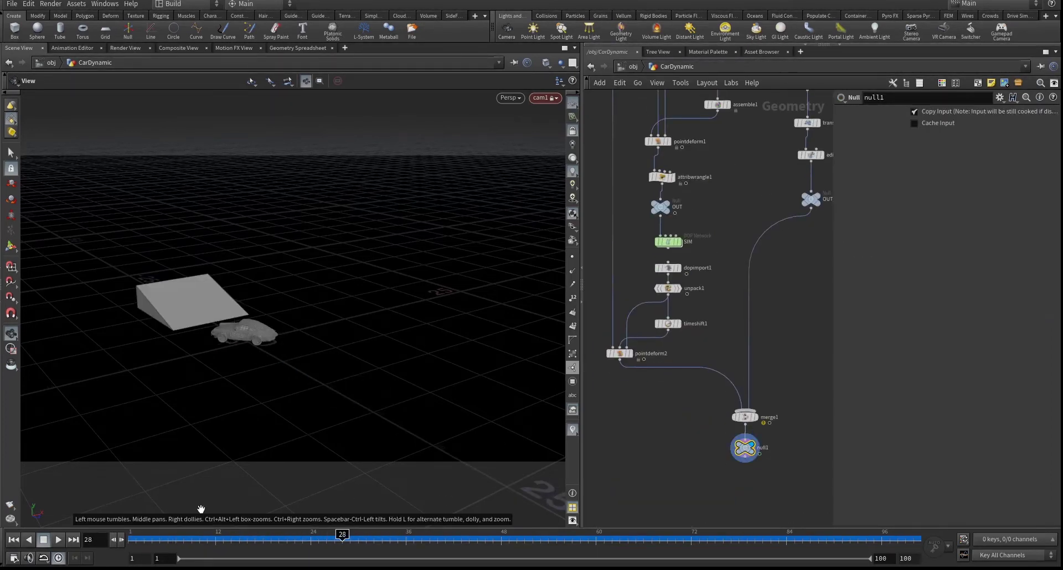
{"action": "left_click", "coordinate": [145, 538]}
{"action": "key", "text": "Up"}
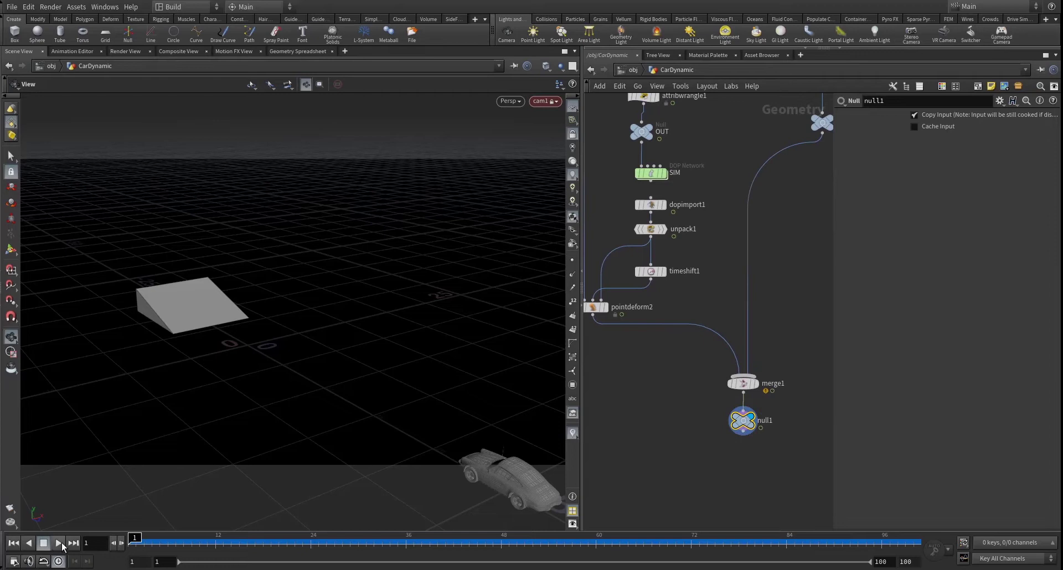
{"action": "left_click", "coordinate": [62, 544]}
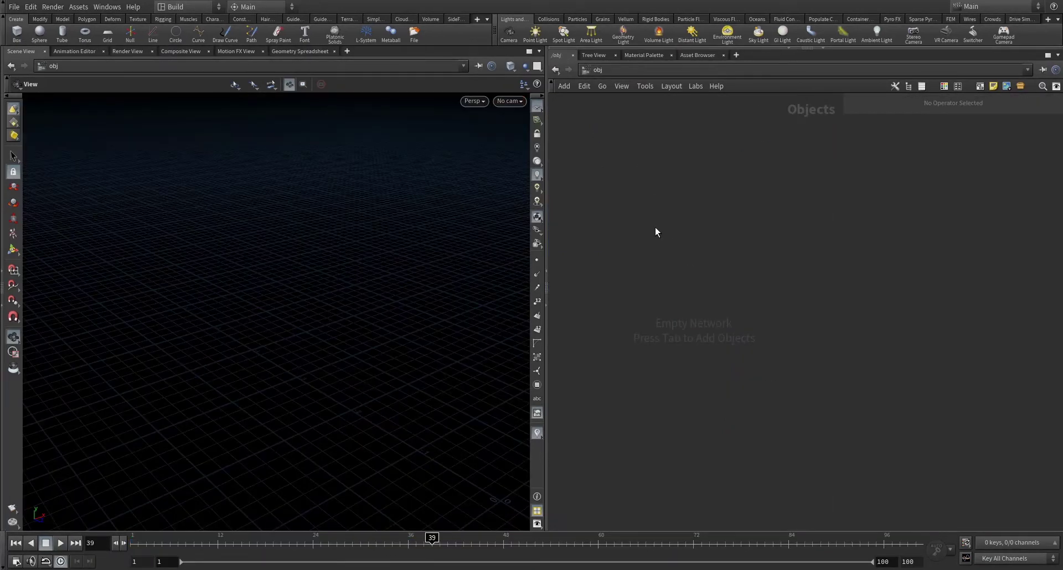
- Add a Geometry node named CarDynamic and dive inside it
{"action": "key", "text": "Tab"}
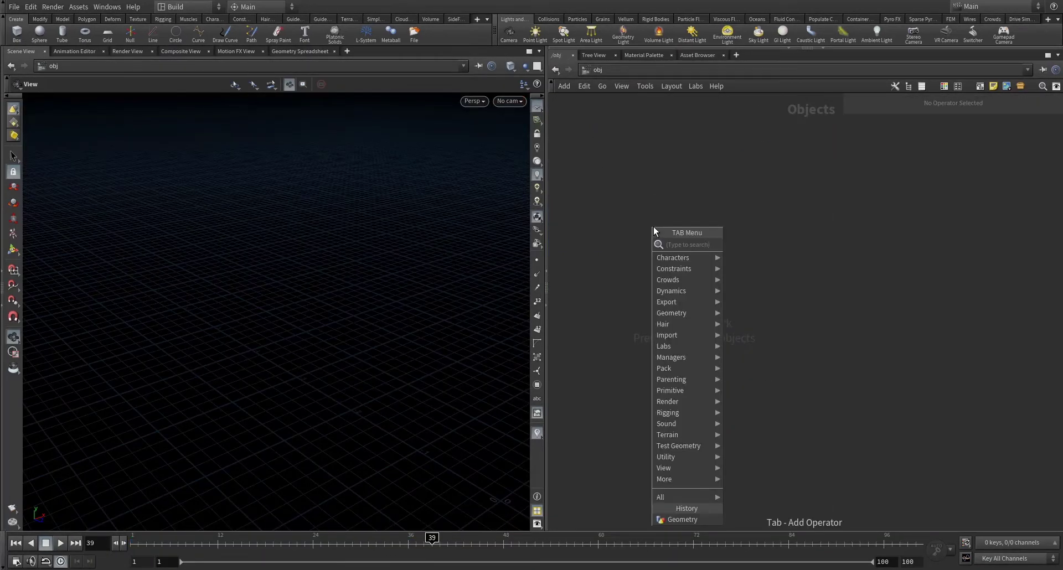
{"action": "type", "text": "geo"}
{"action": "key", "text": "Return"}
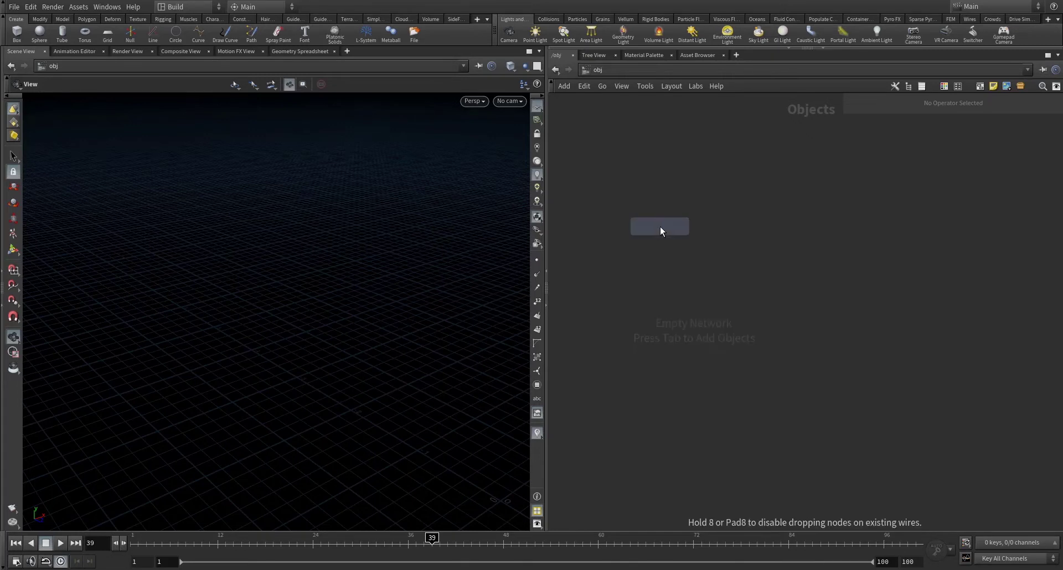
{"action": "left_click", "coordinate": [660, 227]}
{"action": "double_click", "coordinate": [707, 227]}
{"action": "type", "text": "Car"}
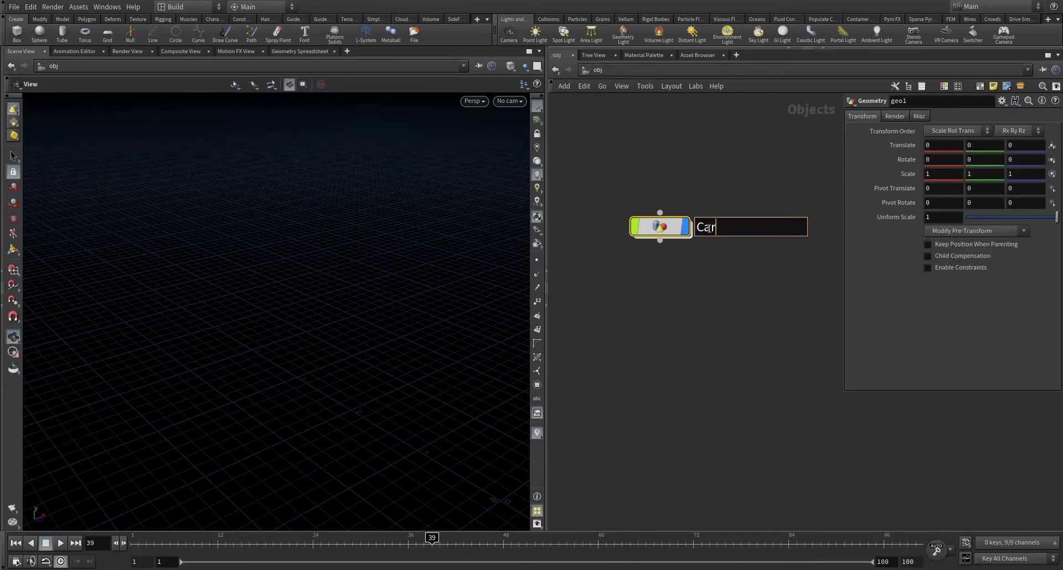
{"action": "type", "text": "Dynamic"}
{"action": "key", "text": "Return"}
{"action": "double_click", "coordinate": [662, 231]}
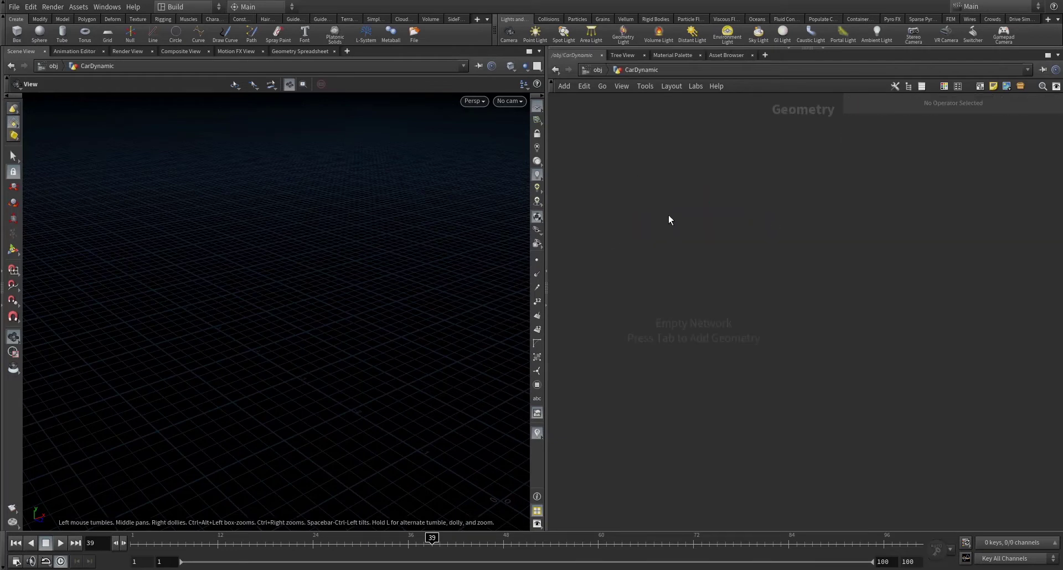
- Add an Alembic node loading CarAnim02.abc and rename it Car_IN
{"action": "key", "text": "Tab"}
{"action": "type", "text": "alem"}
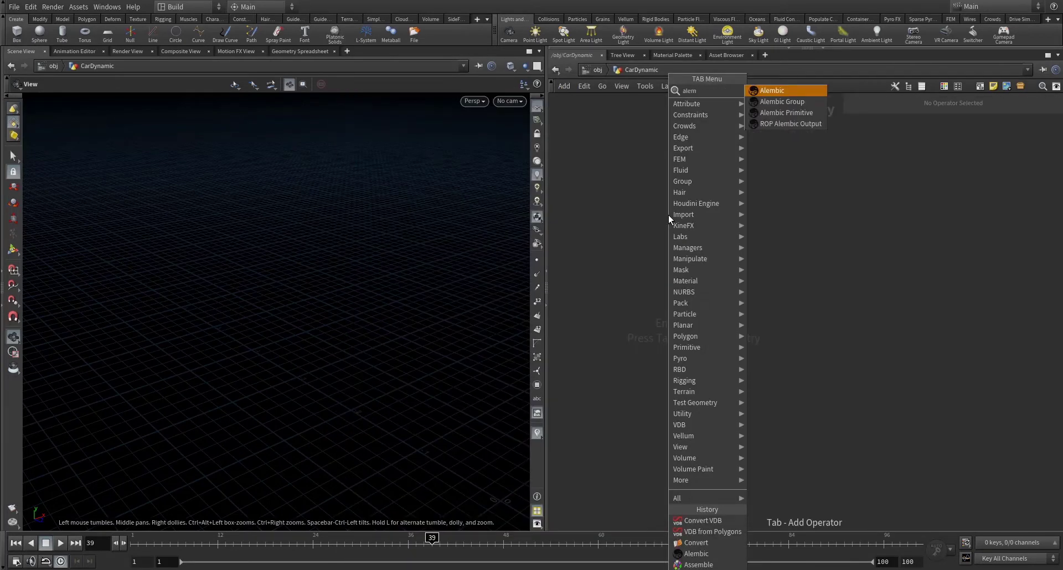
{"action": "key", "text": "Return"}
{"action": "left_click", "coordinate": [670, 214]}
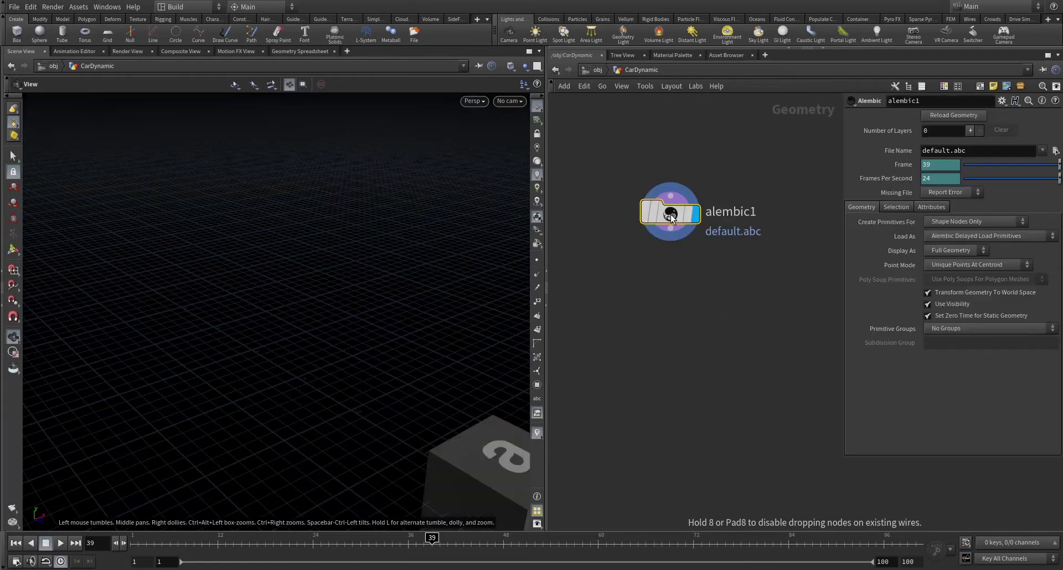
{"action": "left_click", "coordinate": [1055, 151]}
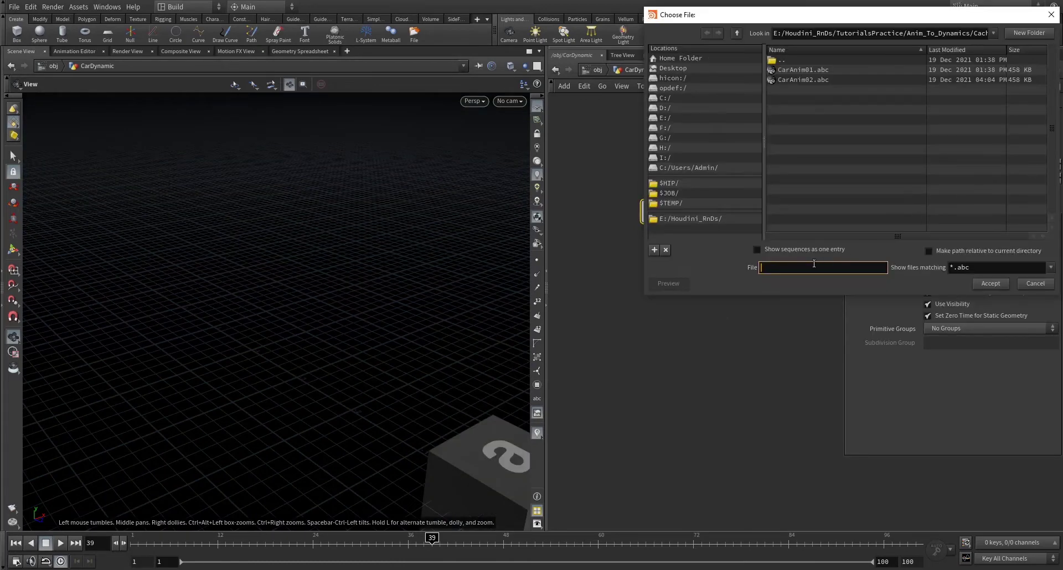
{"action": "key", "text": "ctrl+v"}
{"action": "key", "text": "Return"}
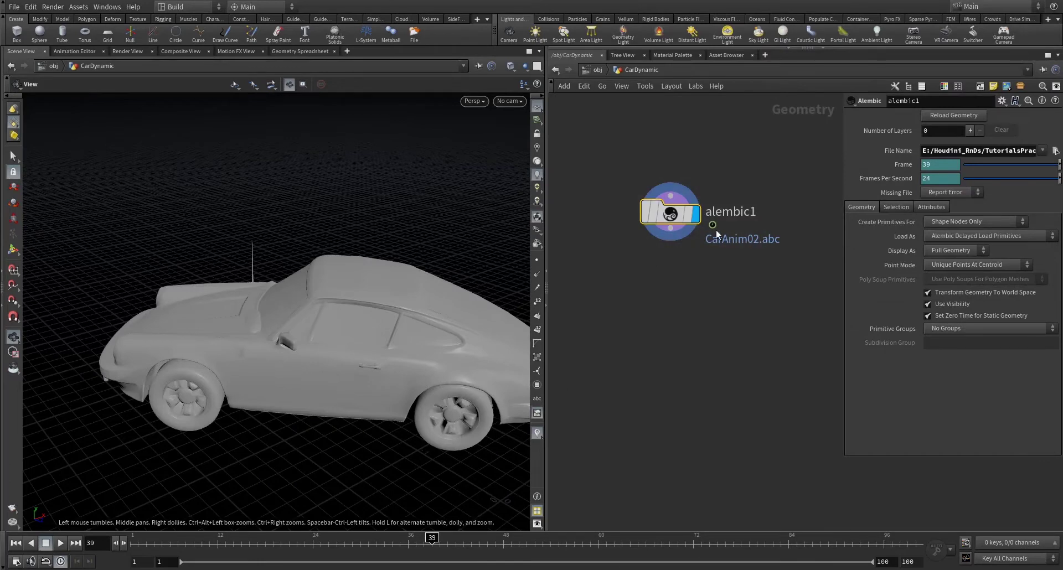
{"action": "double_click", "coordinate": [735, 215]}
{"action": "type", "text": "Car_"}
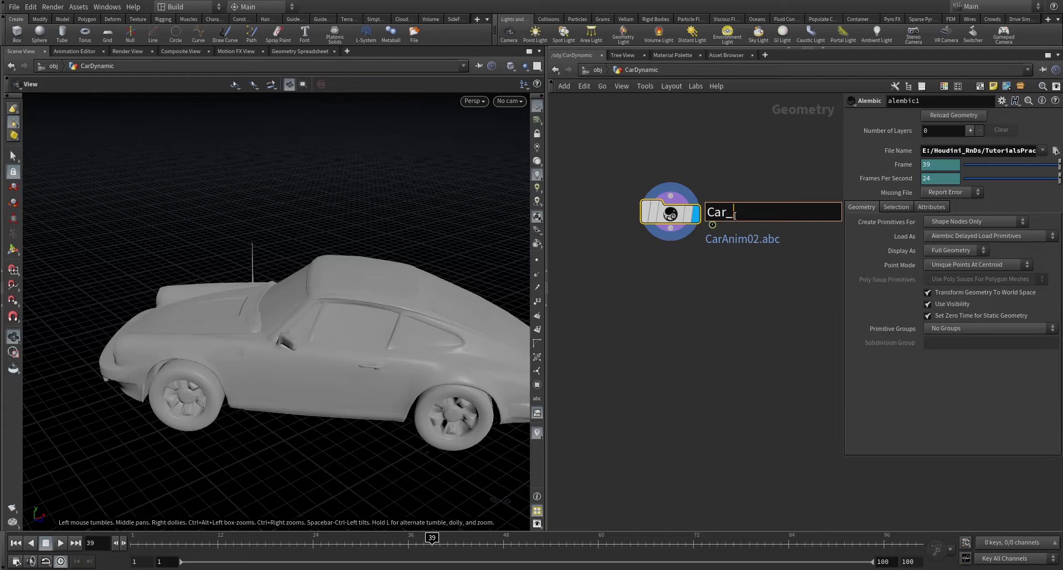
{"action": "type", "text": "IN"}
{"action": "key", "text": "Return"}
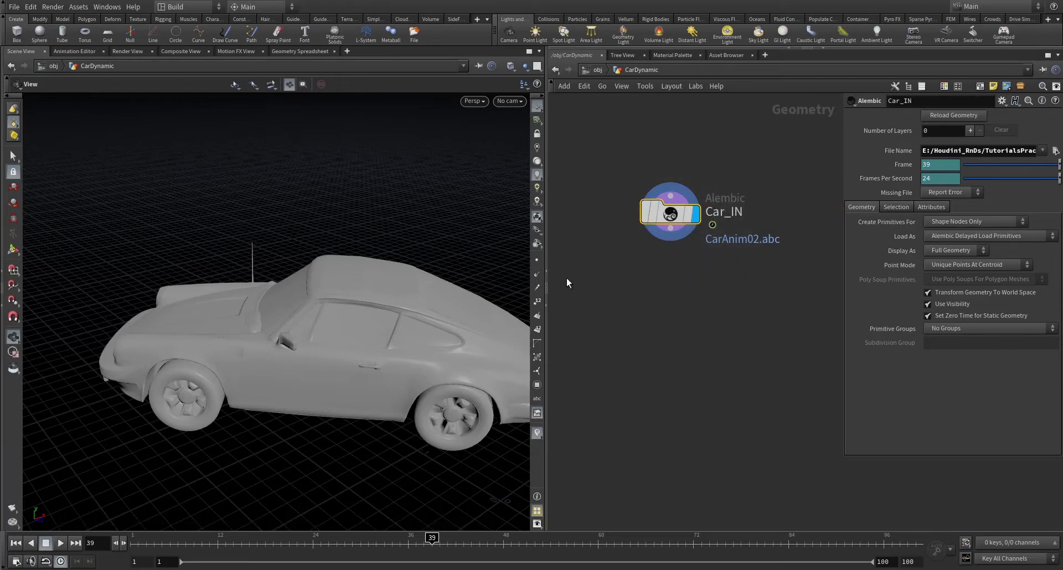
{"action": "scroll", "coordinate": [160, 308], "scroll_direction": "down", "scroll_amount": 5}
{"action": "scroll", "coordinate": [161, 307], "scroll_direction": "down", "scroll_amount": 2}
{"action": "left_click_drag", "start_coordinate": [161, 308], "coordinate": [351, 334]}
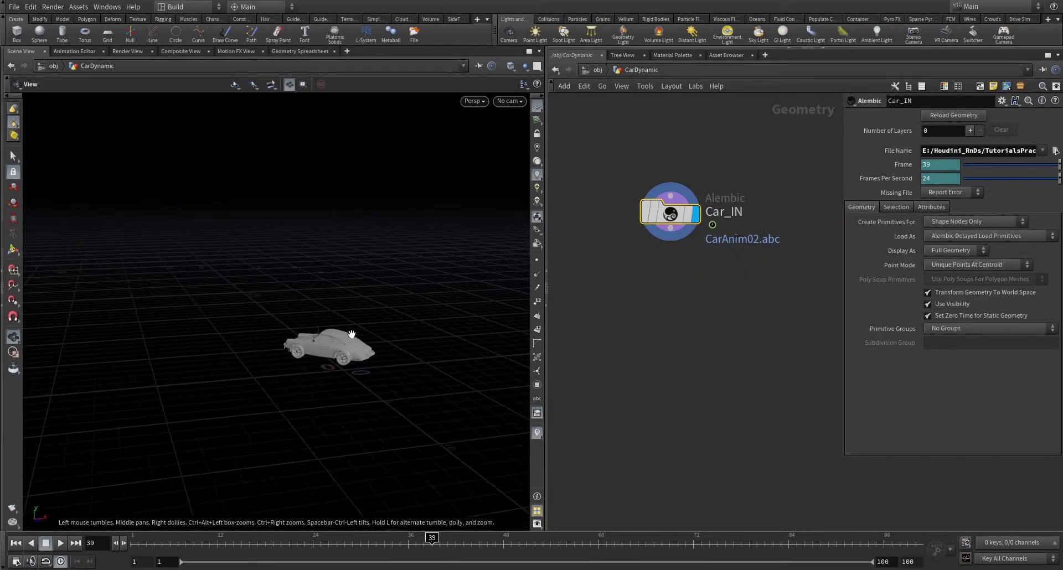
{"action": "left_click_drag", "start_coordinate": [157, 543], "coordinate": [222, 538]}
{"action": "left_click_drag", "start_coordinate": [354, 310], "coordinate": [350, 376]}
{"action": "left_click_drag", "start_coordinate": [224, 540], "coordinate": [406, 525]}
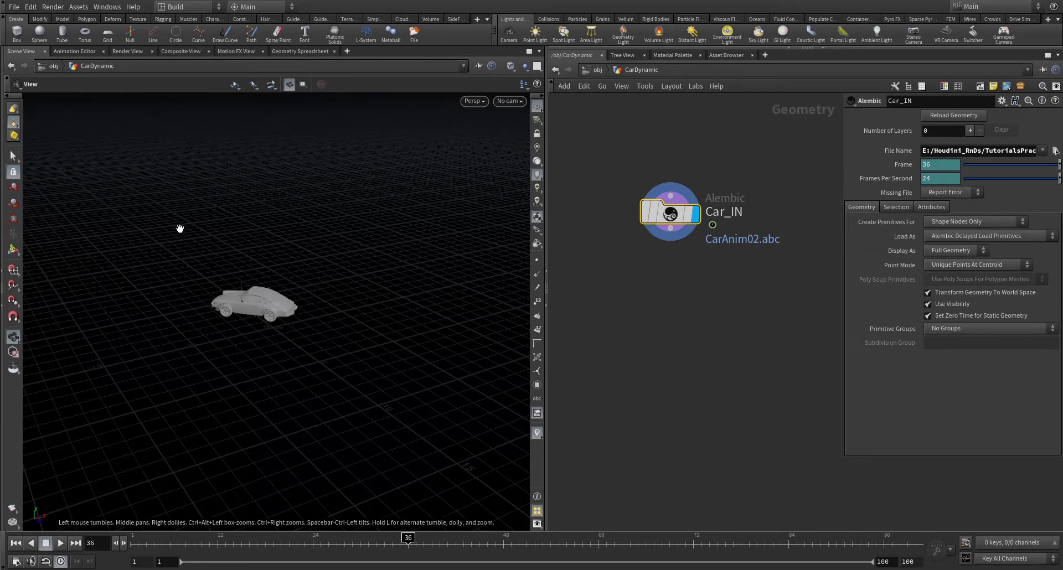
- Wire a new Convert node, convert1, below Car_IN
{"action": "left_click_drag", "start_coordinate": [656, 218], "coordinate": [660, 206]}
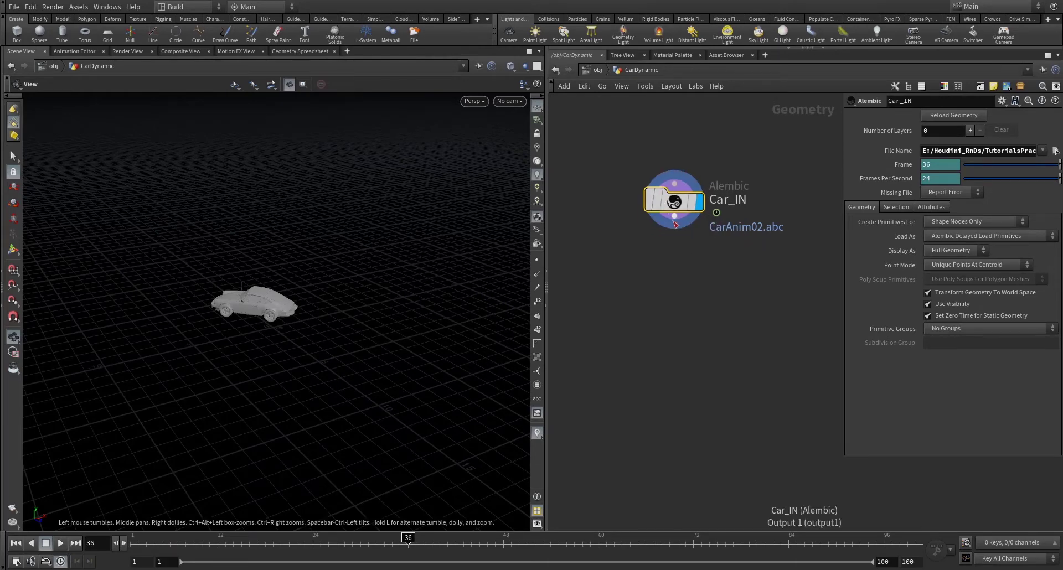
{"action": "left_click", "coordinate": [675, 217]}
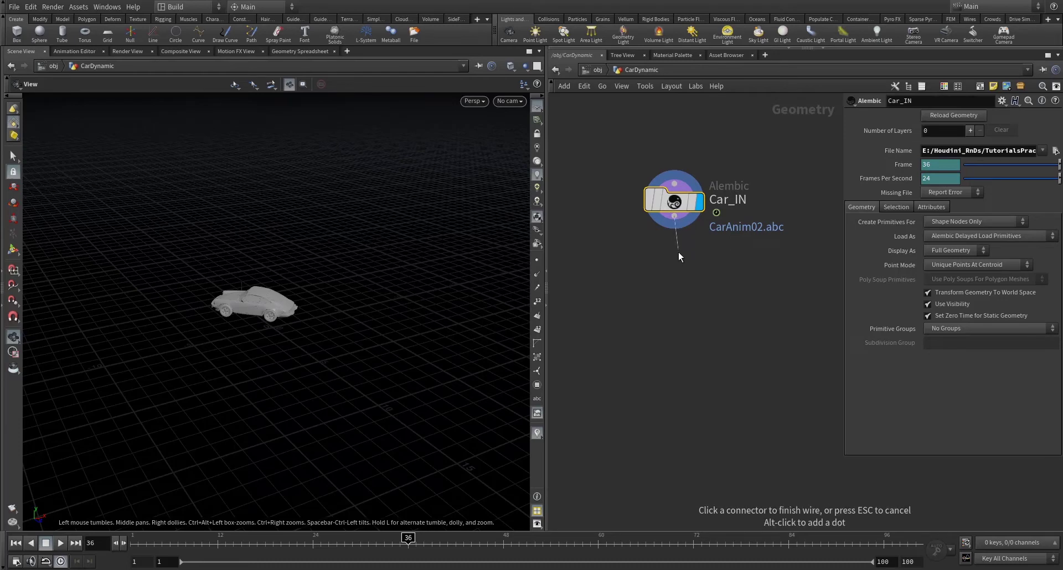
{"action": "key", "text": "Tab"}
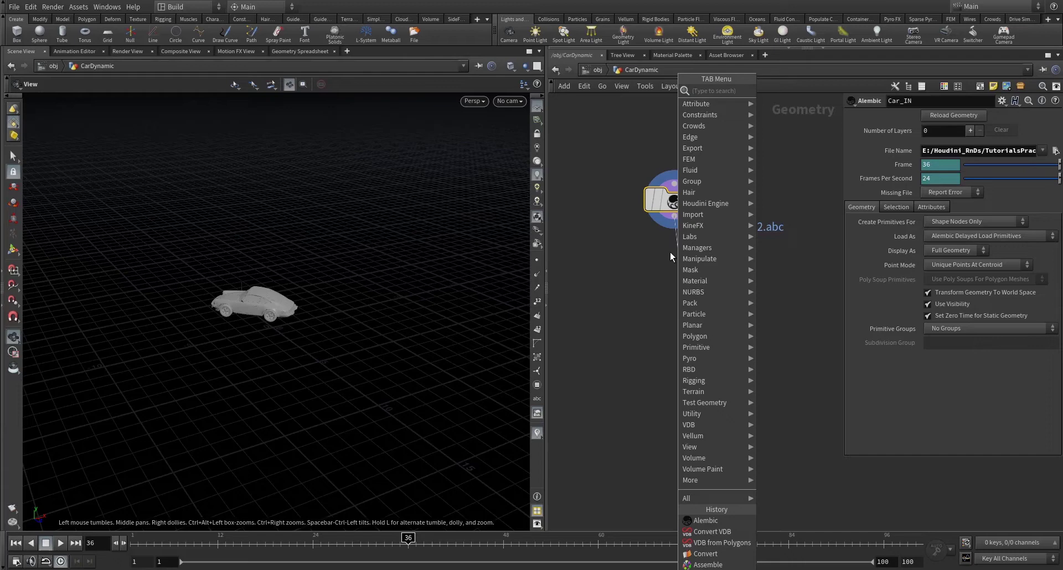
{"action": "type", "text": "convert"}
{"action": "key", "text": "Return"}
{"action": "left_click", "coordinate": [659, 259]}
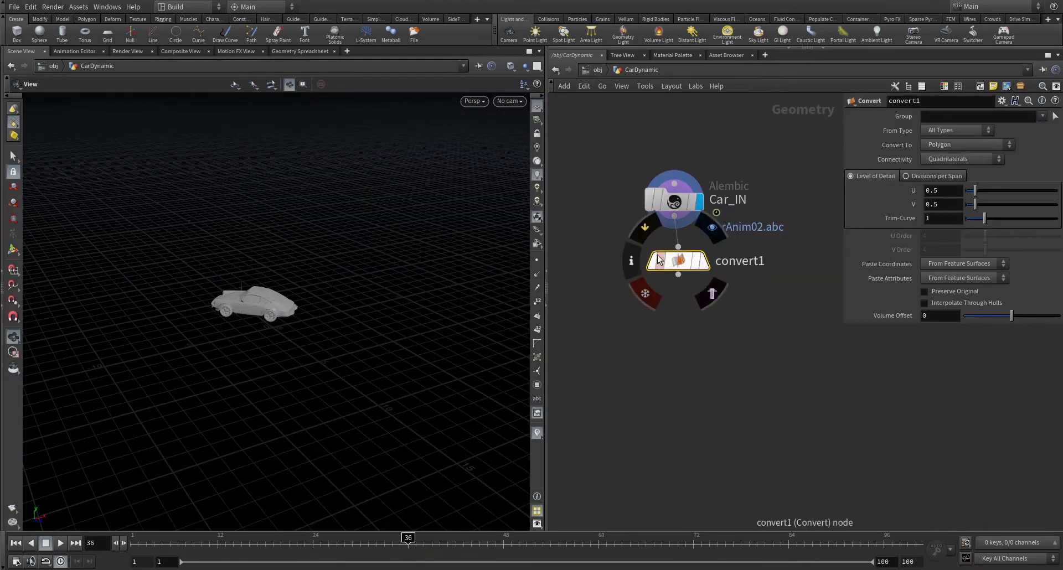
{"action": "left_click_drag", "start_coordinate": [658, 259], "coordinate": [655, 266]}
- Add a Time Shift node after convert1 with Frame 1, renamed Hold_01
{"action": "left_click", "coordinate": [675, 282]}
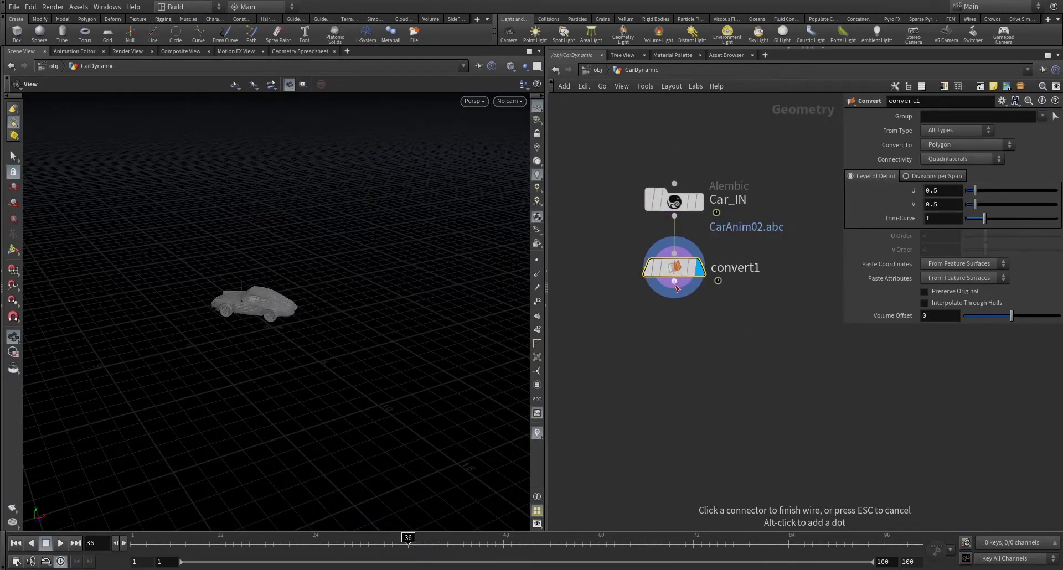
{"action": "key", "text": "Tab"}
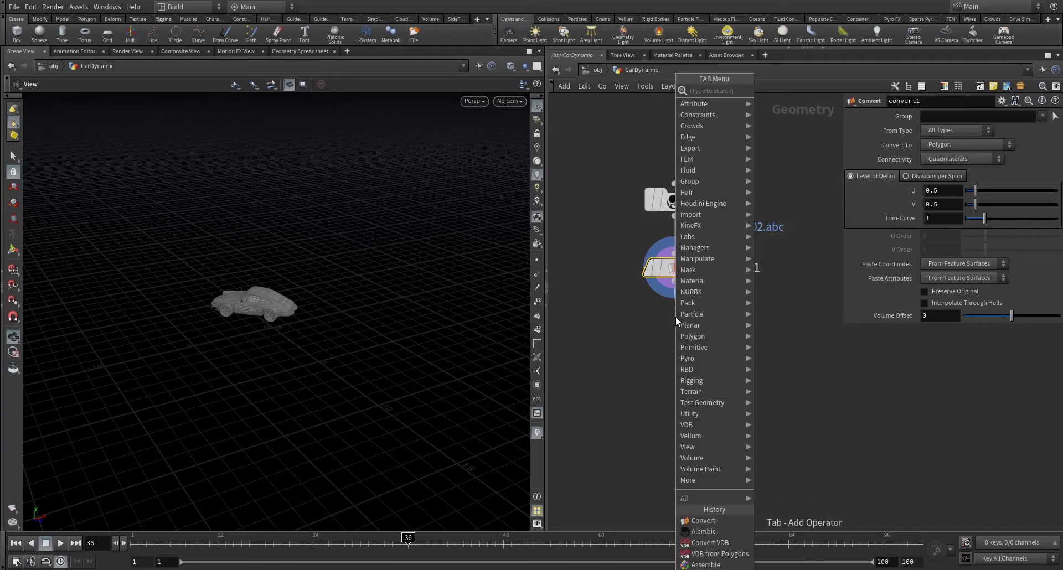
{"action": "type", "text": "timeshift"}
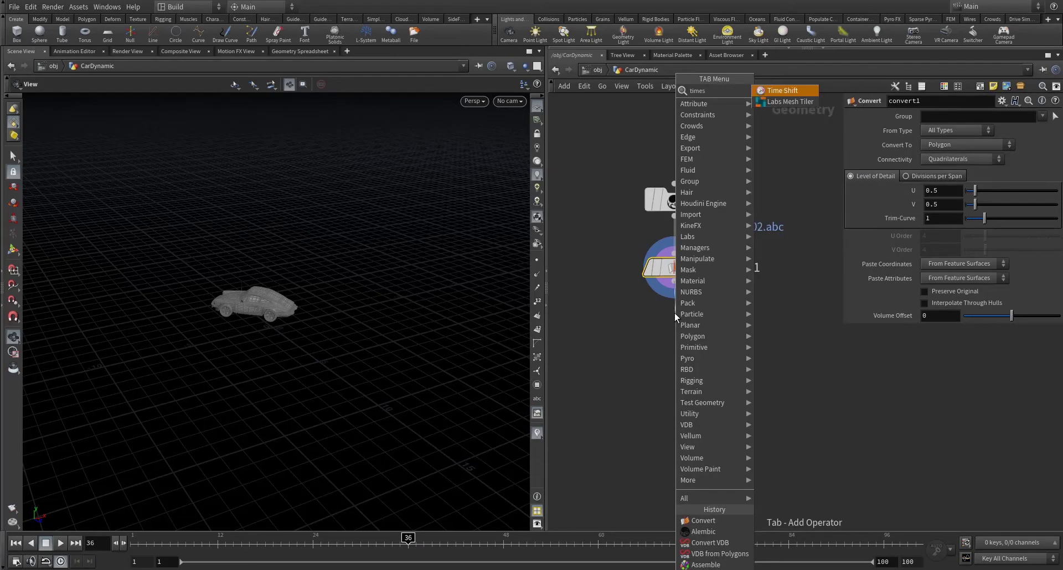
{"action": "key", "text": "Return"}
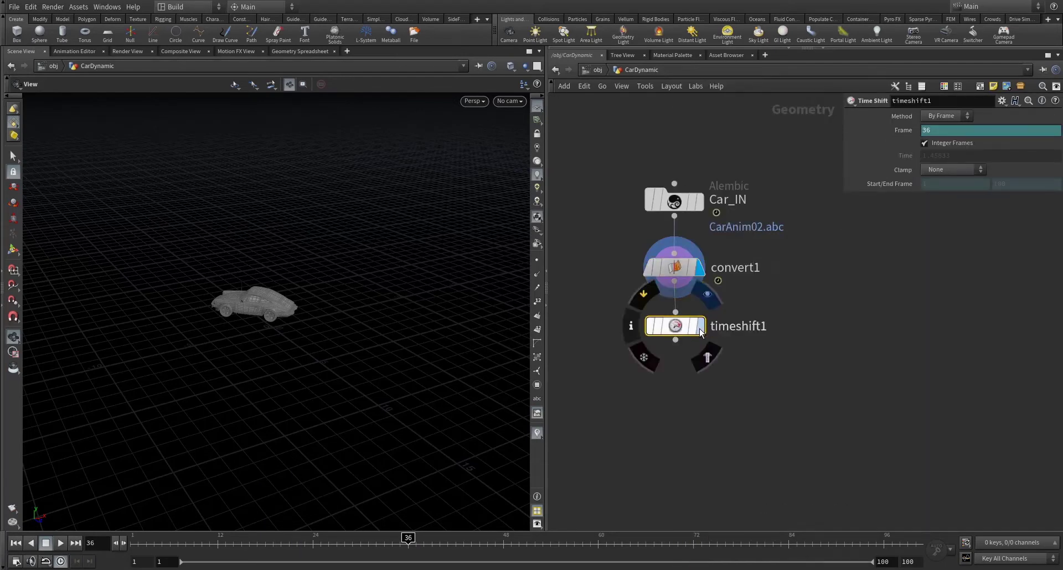
{"action": "left_click_drag", "start_coordinate": [676, 335], "coordinate": [679, 351]}
{"action": "double_click", "coordinate": [908, 132]}
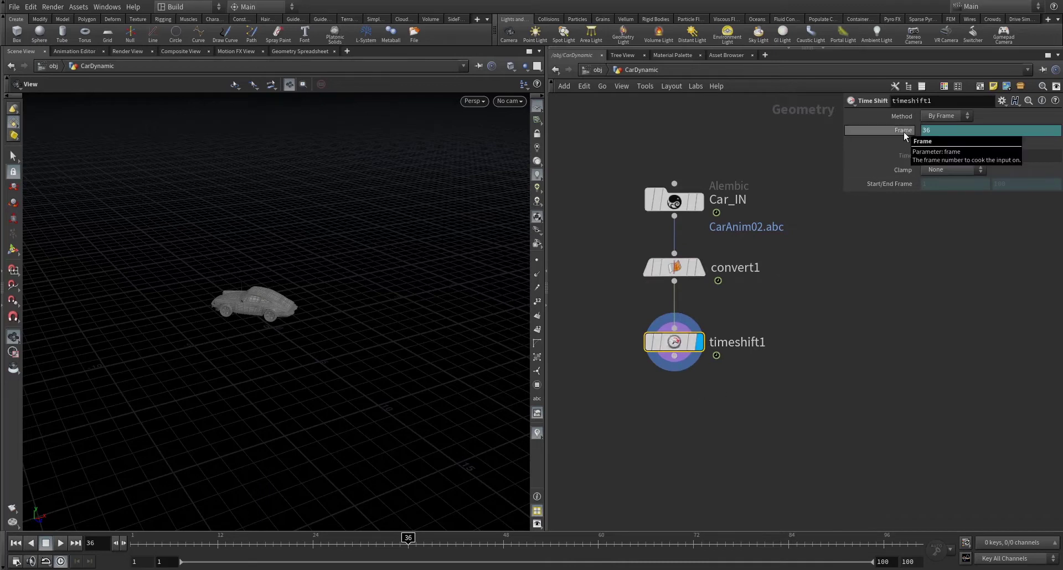
{"action": "type", "text": "1"}
{"action": "key", "text": "Return"}
{"action": "double_click", "coordinate": [744, 341]}
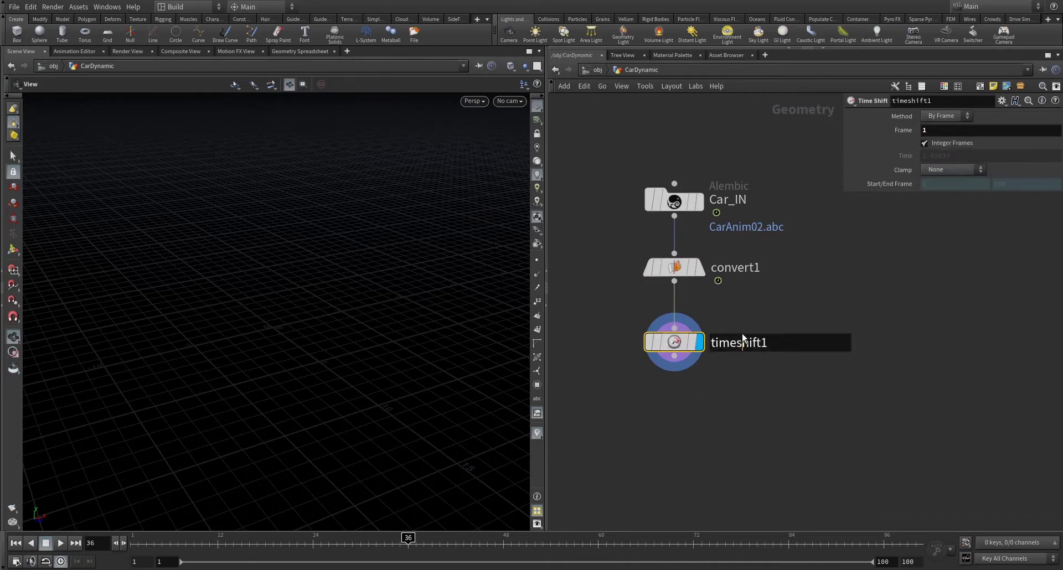
{"action": "left_click_drag", "start_coordinate": [711, 342], "coordinate": [737, 328]}
{"action": "type", "text": "Hold_01"}
{"action": "key", "text": "Return"}
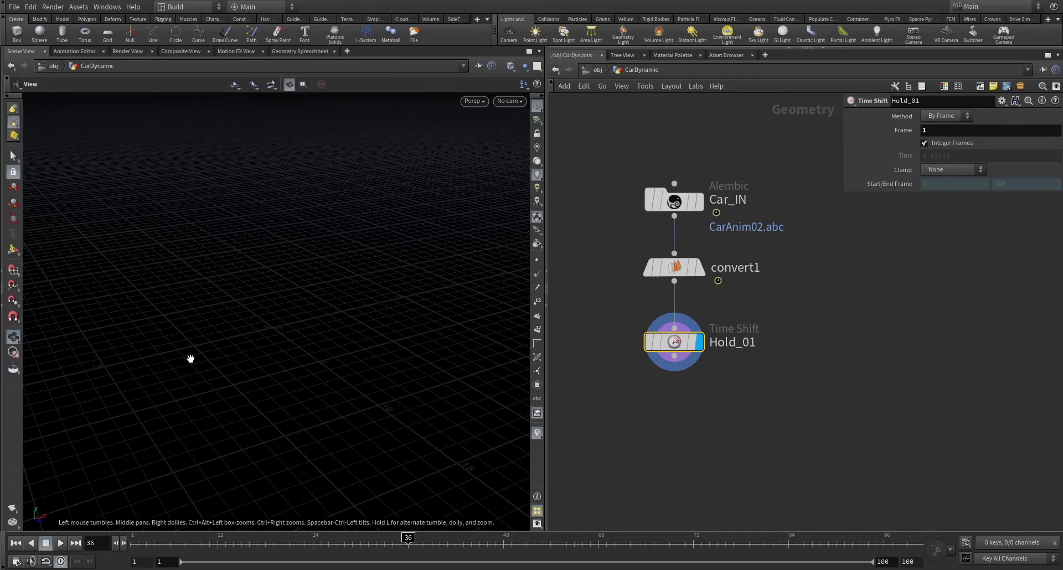
- Orbit and frame the viewport to look down on the frozen car
{"action": "left_click_drag", "start_coordinate": [191, 358], "coordinate": [456, 307]}
{"action": "key", "text": "g"}
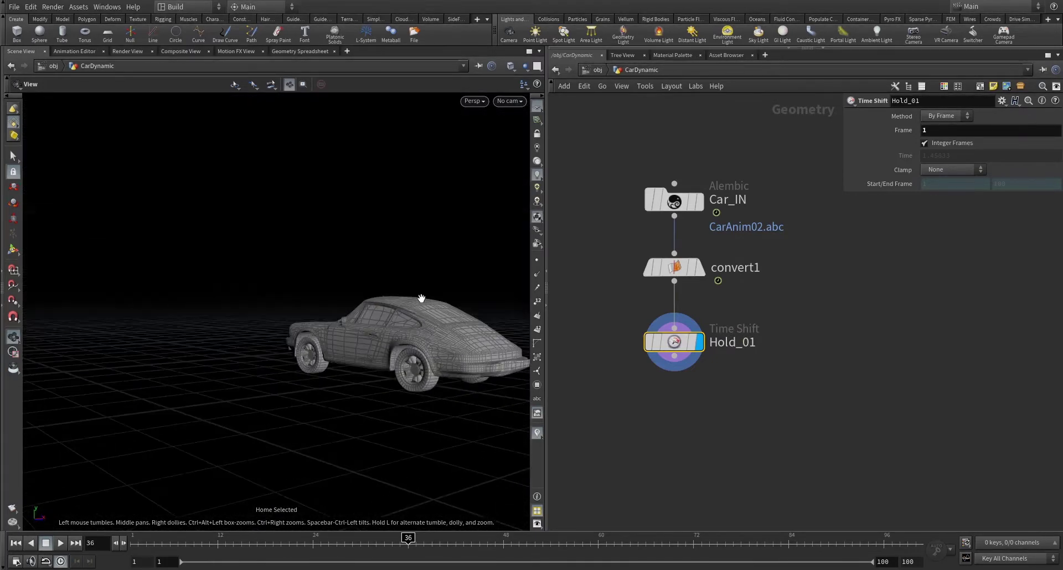
{"action": "scroll", "coordinate": [286, 297], "scroll_direction": "down", "scroll_amount": 3}
{"action": "left_click_drag", "start_coordinate": [287, 297], "coordinate": [301, 353]}
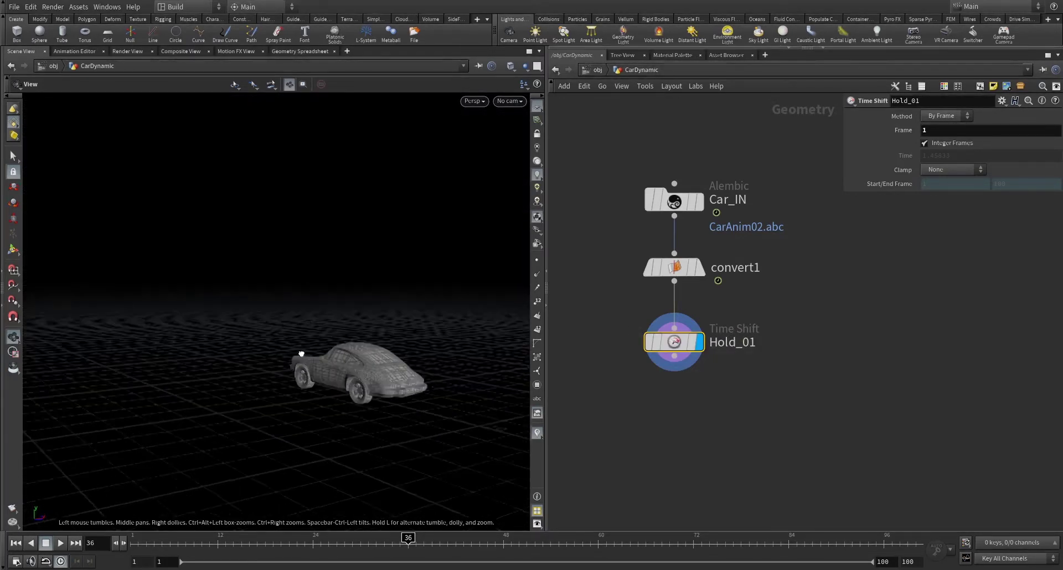
{"action": "mouse_move", "coordinate": [133, 538]}
{"action": "left_mouse_down"}
{"action": "mouse_move", "coordinate": [486, 517]}
{"action": "mouse_move", "coordinate": [2, 522]}
{"action": "left_mouse_up"}
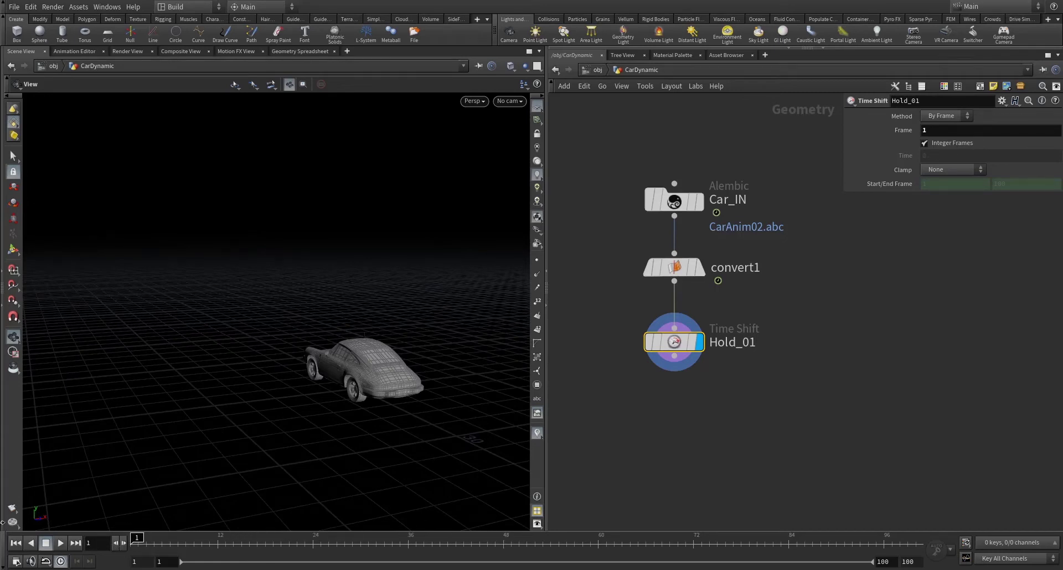
- Add a displayed VDB from Polygons node below Hold_01 with voxel size 0.05
{"action": "left_click", "coordinate": [670, 360]}
{"action": "left_click", "coordinate": [796, 361]}
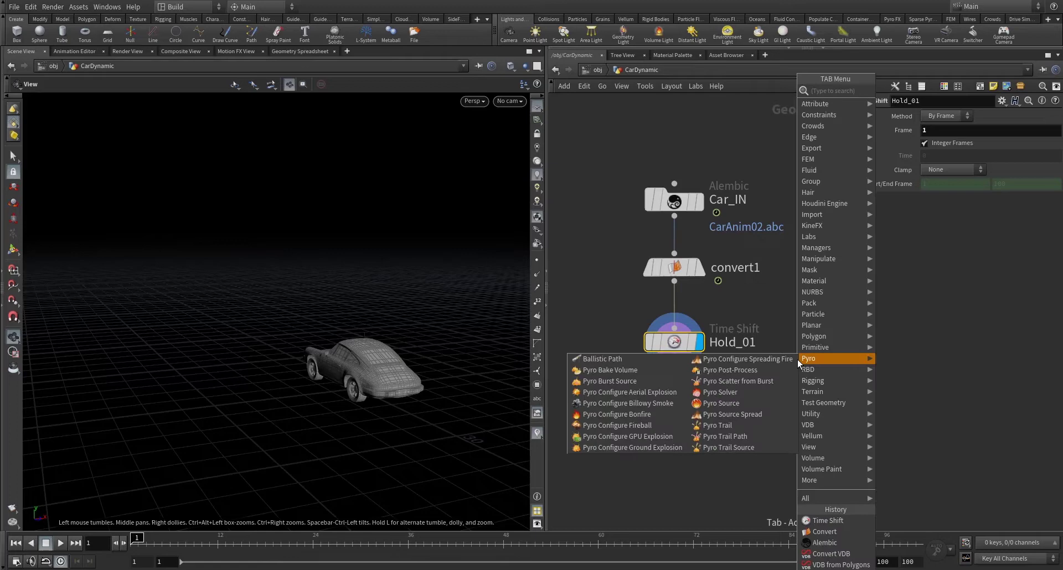
{"action": "type", "text": "vd"}
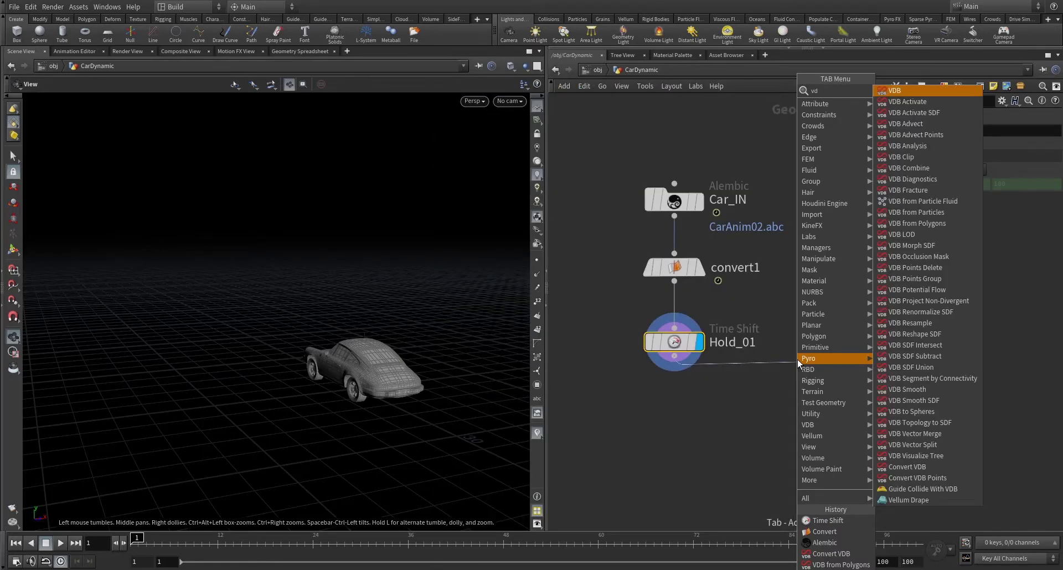
{"action": "type", "text": "d"}
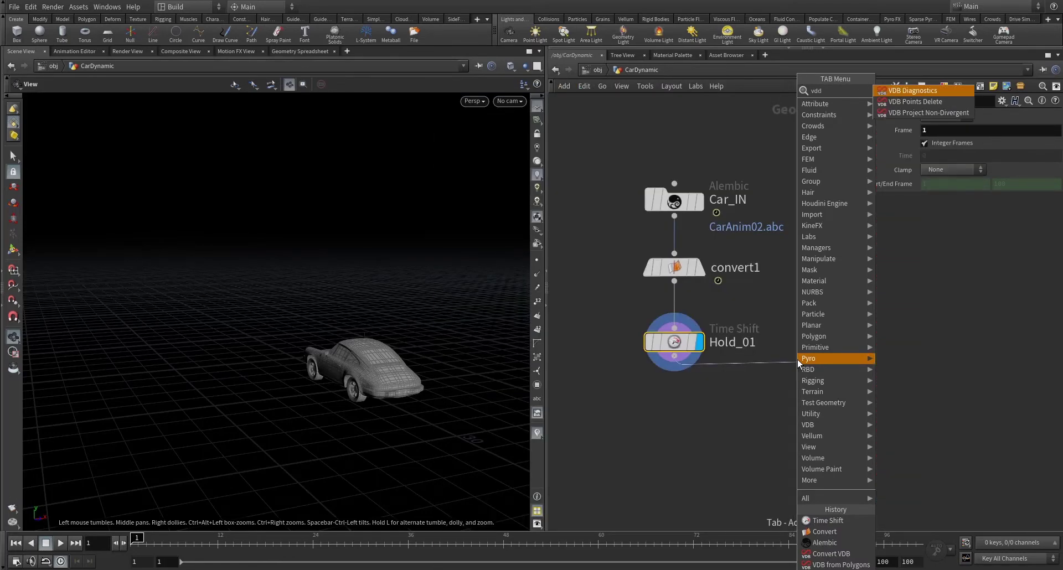
{"action": "key", "text": "BackSpace"}
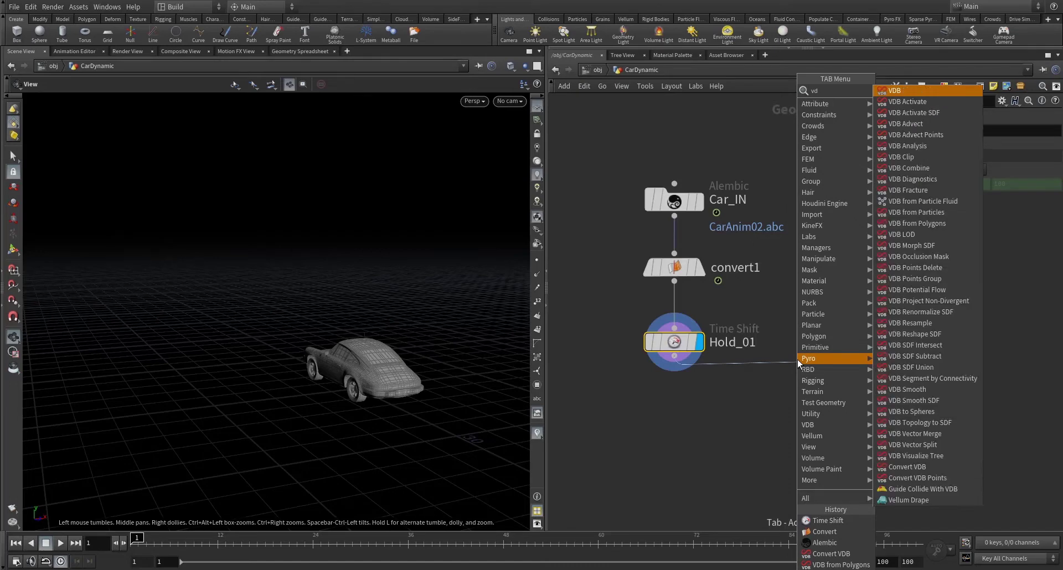
{"action": "type", "text": "bf"}
{"action": "key", "text": "Down"}
{"action": "key", "text": "Down"}
{"action": "key", "text": "Down"}
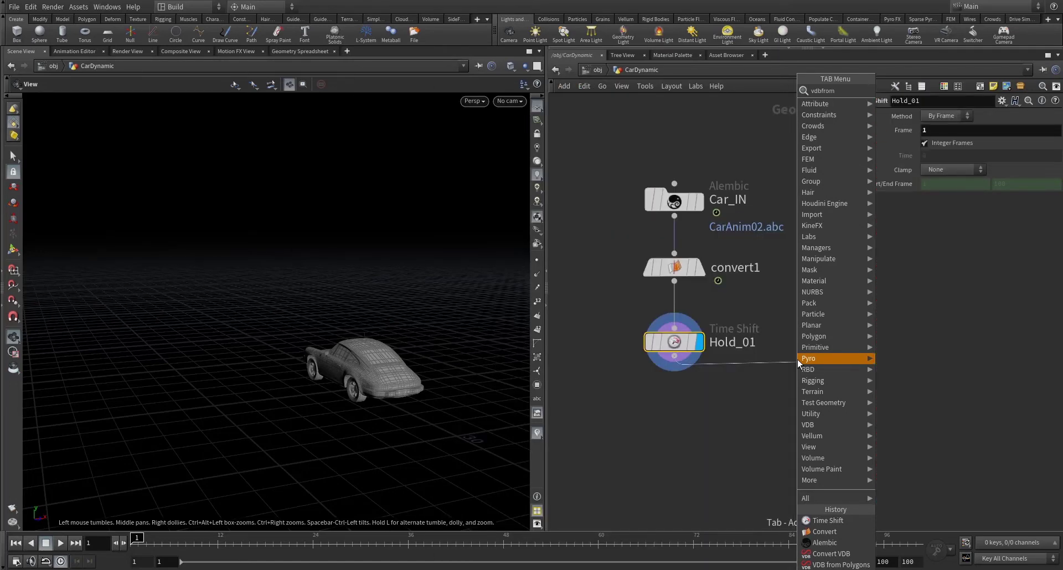
{"action": "key", "text": "Return"}
{"action": "left_click", "coordinate": [797, 360]}
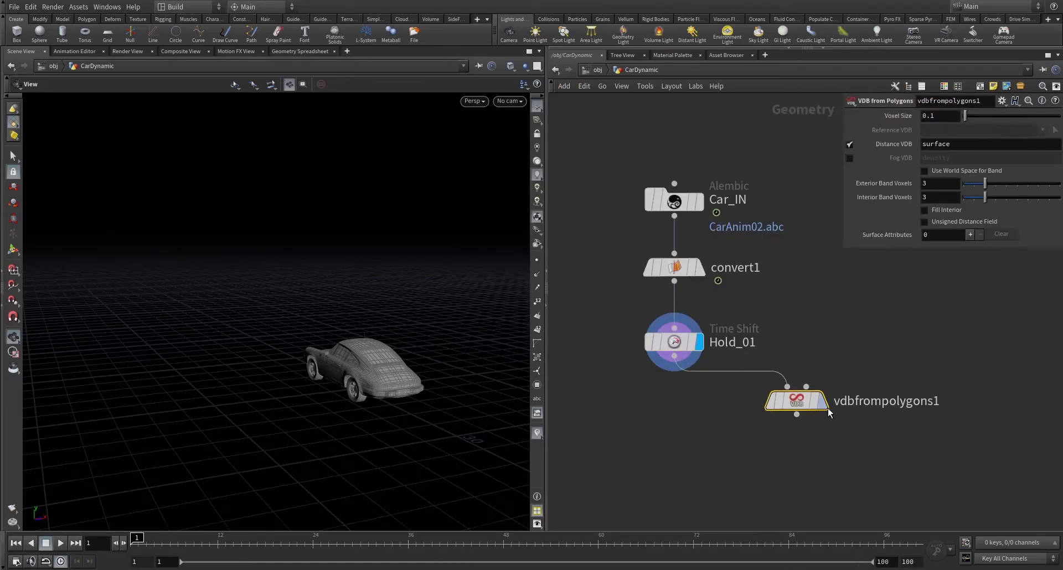
{"action": "left_click", "coordinate": [824, 402]}
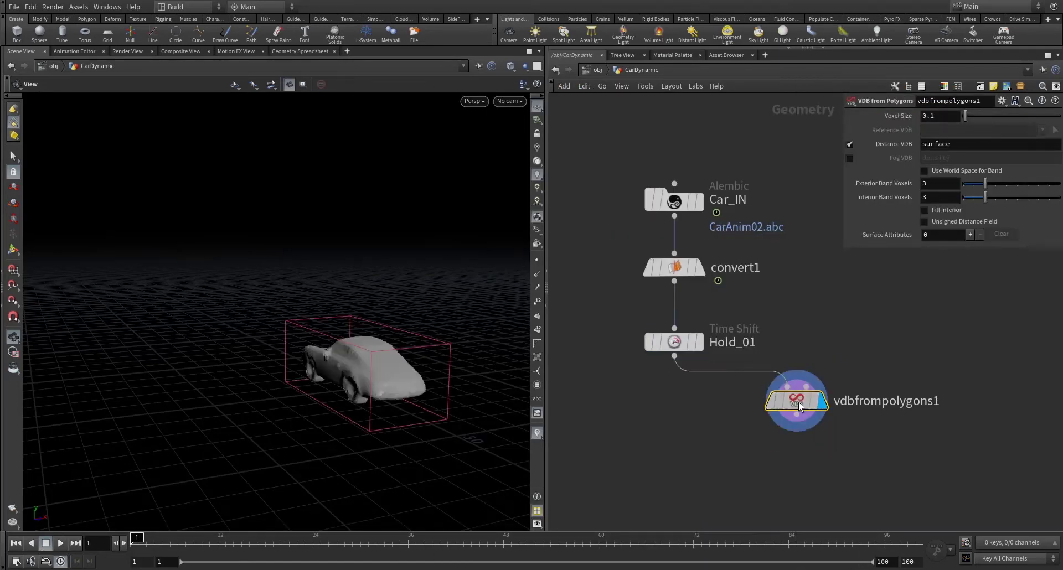
{"action": "left_click", "coordinate": [940, 115]}
{"action": "type", "text": "0.05"}
{"action": "key", "text": "Return"}
- Search the node menu for 'convert' to find Convert VDB
{"action": "key", "text": "Tab"}
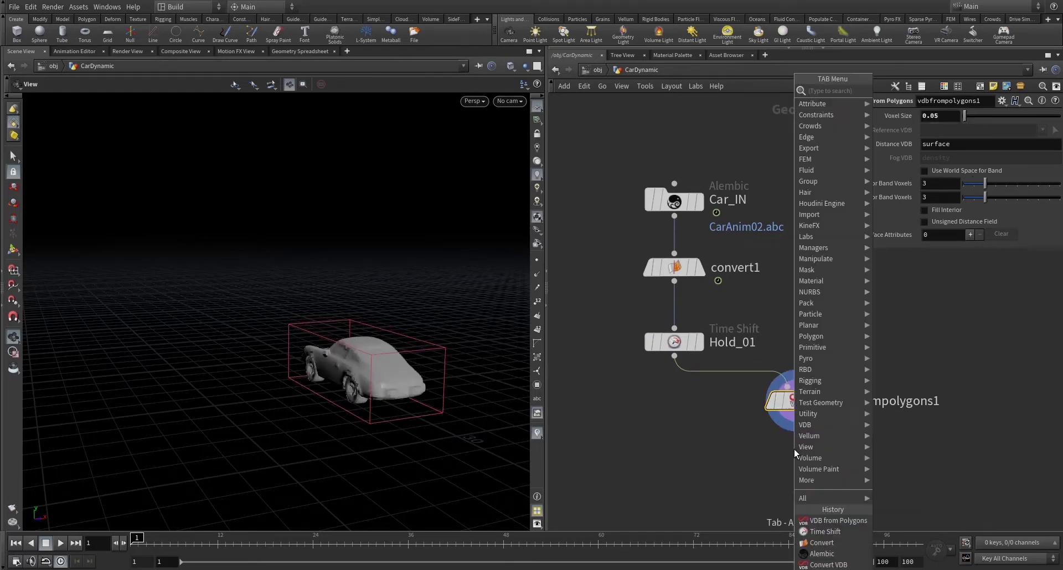
{"action": "type", "text": "cc"}
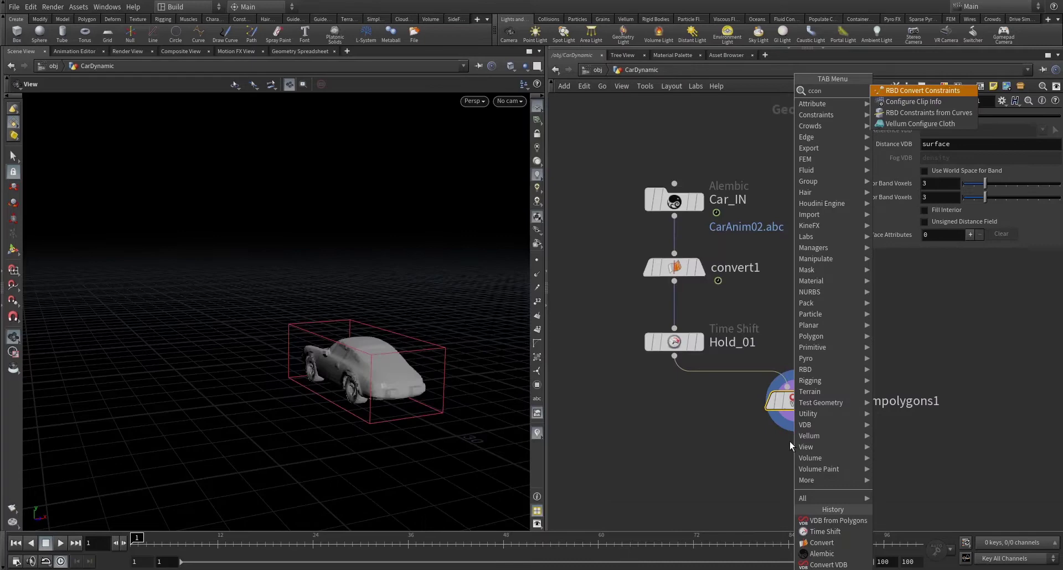
{"action": "key", "text": "BackSpace"}
{"action": "type", "text": "onver"}
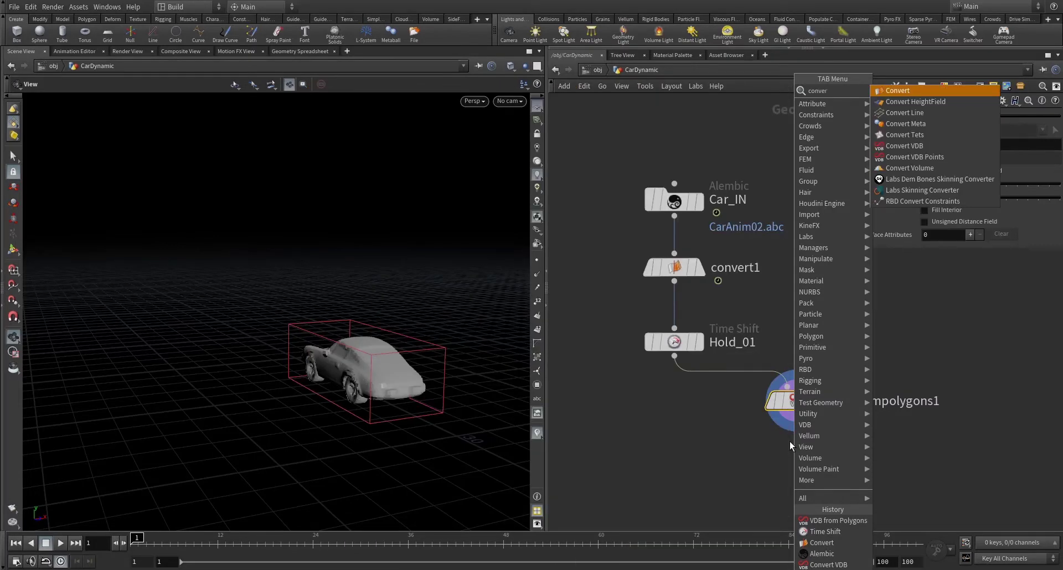
{"action": "key", "text": "Down"}
{"action": "key", "text": "Down"}
{"action": "key", "text": "Down"}
{"action": "key", "text": "Down"}
{"action": "key", "text": "Down"}
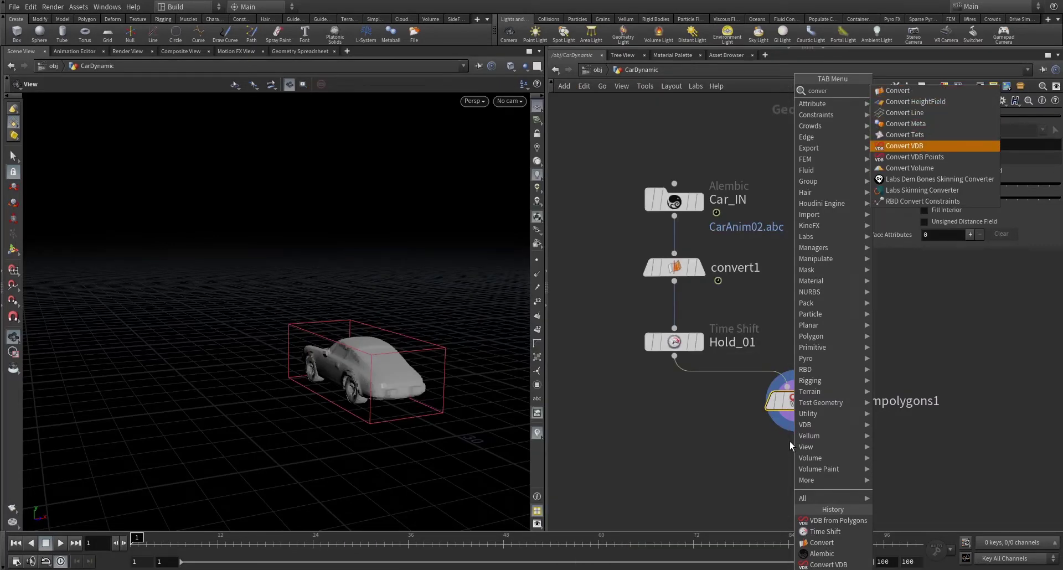
- Add a Convert VDB node below vdbfrompolygons1 set to convert to Polygons
{"action": "key", "text": "Return"}
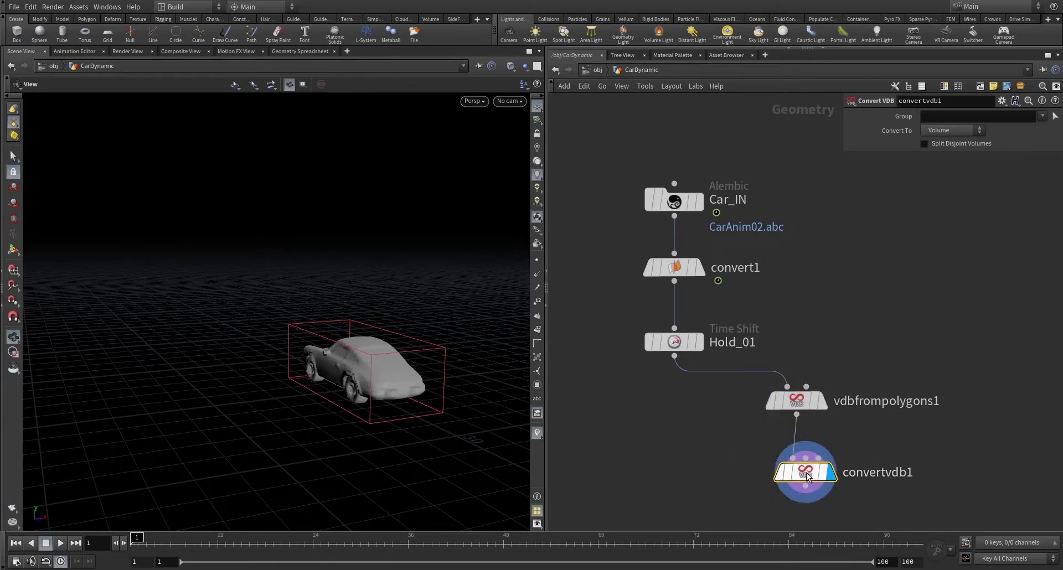
{"action": "left_click", "coordinate": [806, 472]}
{"action": "left_click", "coordinate": [948, 130]}
{"action": "left_click", "coordinate": [934, 153]}
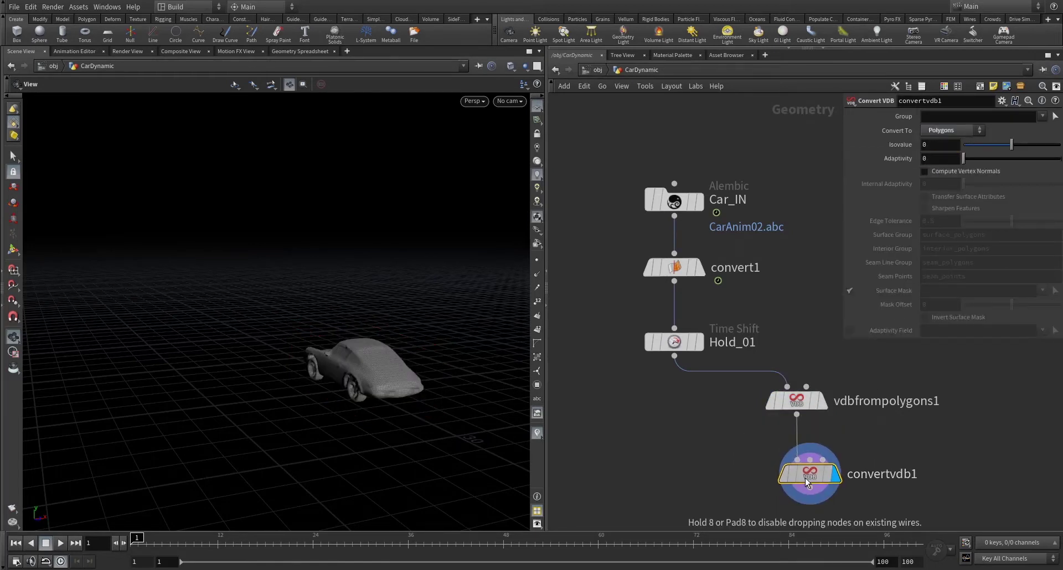
{"action": "scroll", "coordinate": [686, 454], "scroll_direction": "down", "scroll_amount": 3}
{"action": "middle_click_drag", "start_coordinate": [687, 456], "coordinate": [742, 388]}
{"action": "left_click_drag", "start_coordinate": [803, 398], "coordinate": [803, 406]}
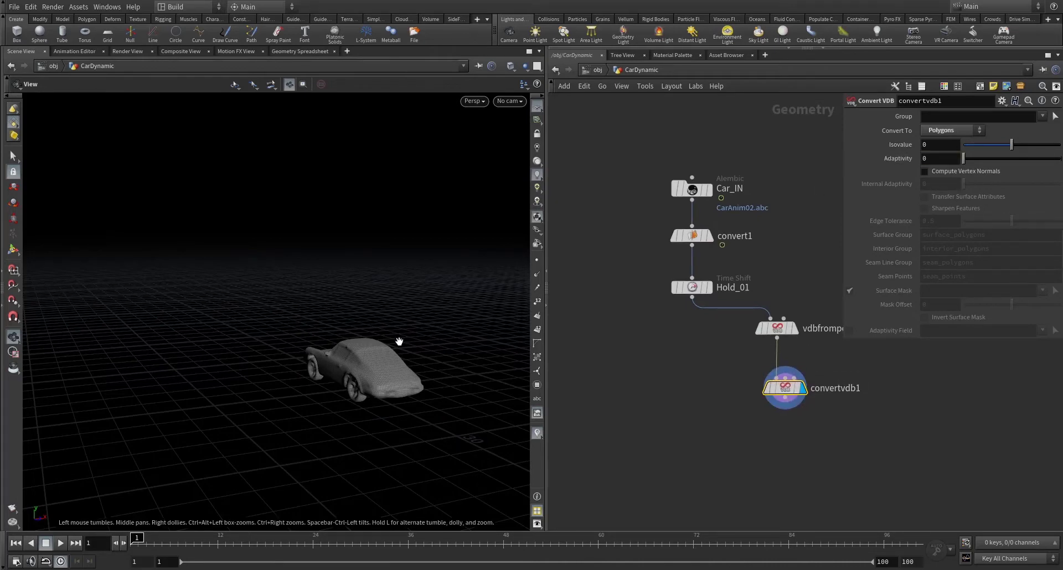
{"action": "left_click_drag", "start_coordinate": [398, 339], "coordinate": [374, 304]}
{"action": "scroll", "coordinate": [294, 322], "scroll_direction": "up", "scroll_amount": 3}
{"action": "left_click_drag", "start_coordinate": [294, 322], "coordinate": [382, 307]}
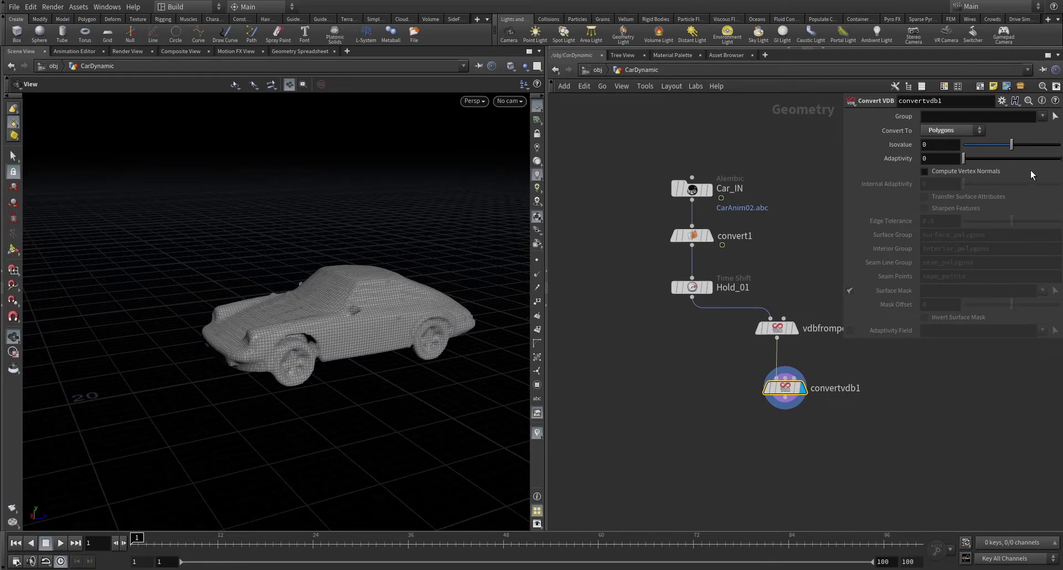
- Set Convert VDB adaptivity to 0.05, then 0.02, inspecting the denser car mesh
{"action": "left_click", "coordinate": [935, 160]}
{"action": "key", "text": "Return"}
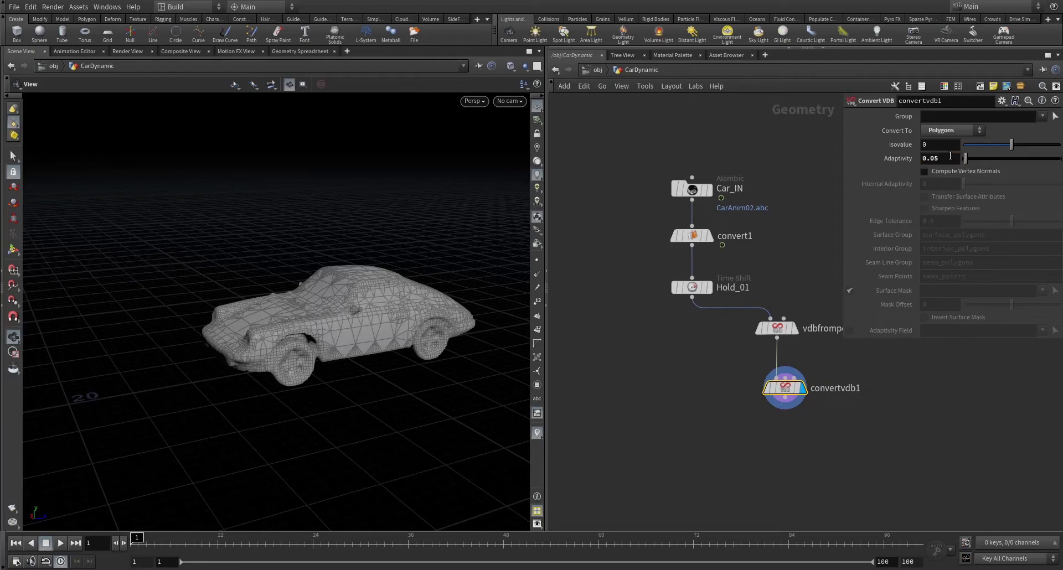
{"action": "left_click_drag", "start_coordinate": [458, 275], "coordinate": [763, 232]}
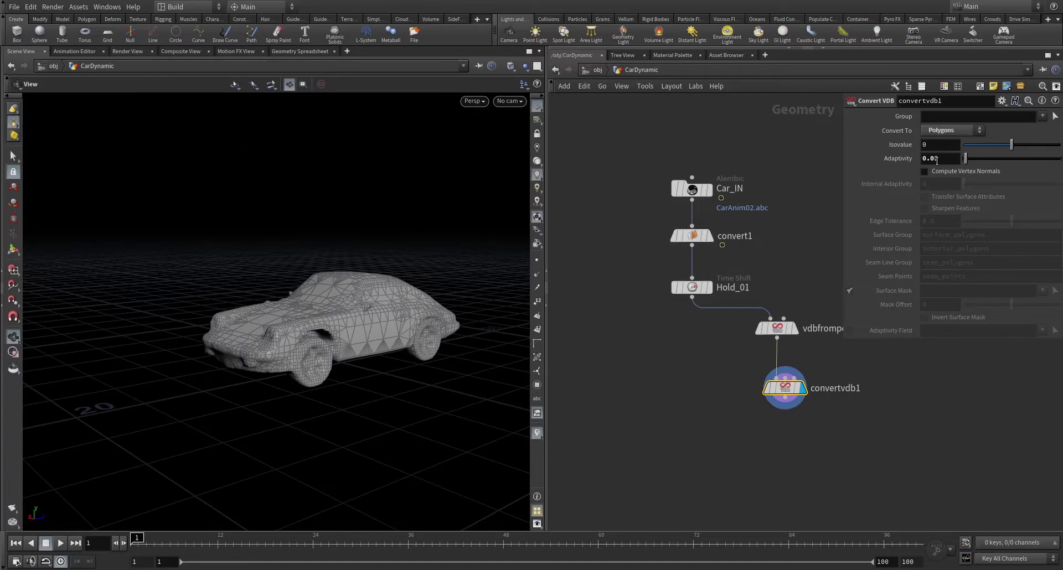
{"action": "type", "text": "2"}
{"action": "key", "text": "Return"}
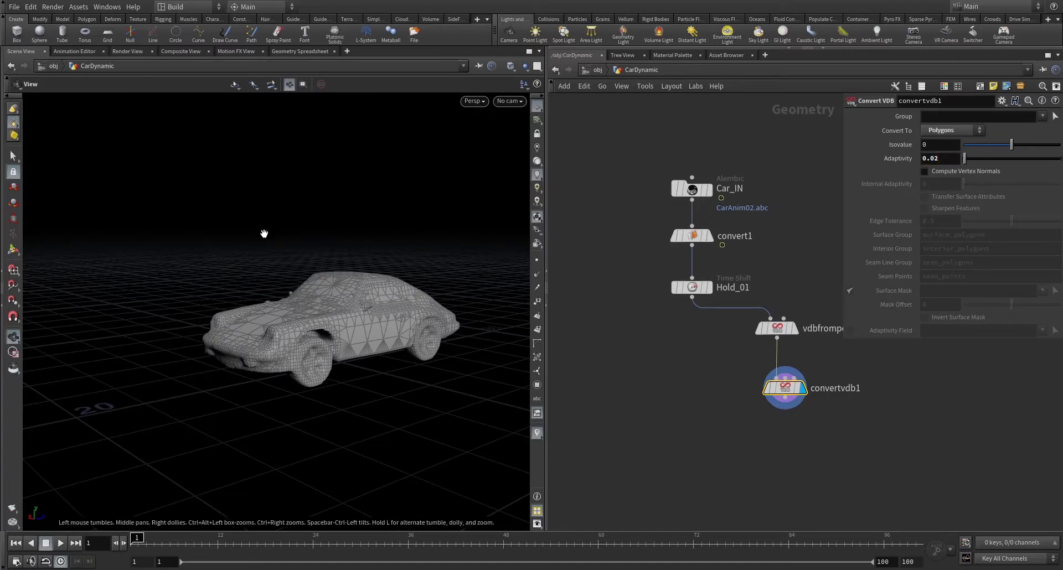
{"action": "left_click_drag", "start_coordinate": [263, 234], "coordinate": [223, 273]}
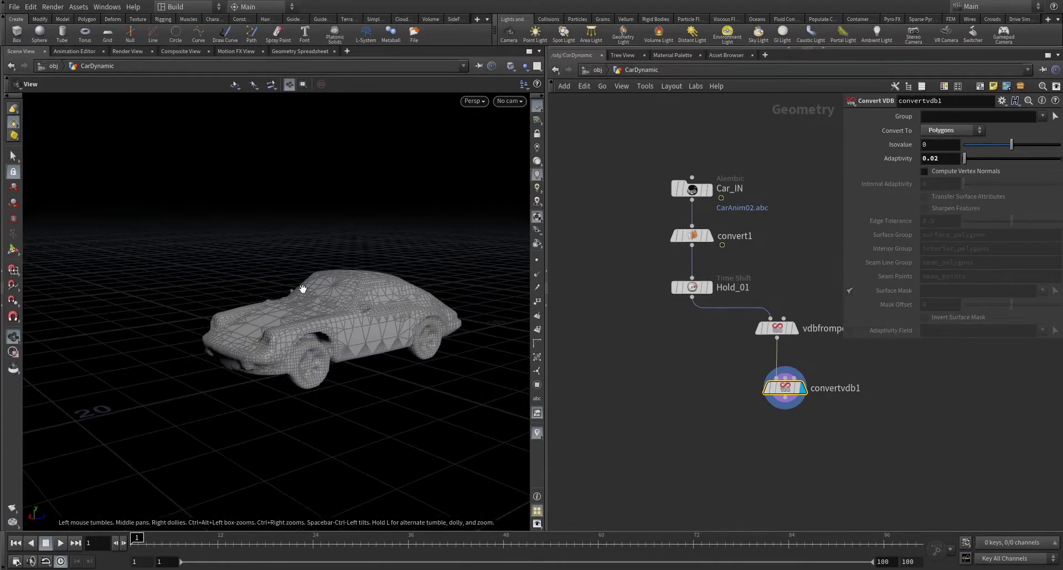
{"action": "scroll", "coordinate": [735, 358], "scroll_direction": "down", "scroll_amount": 2}
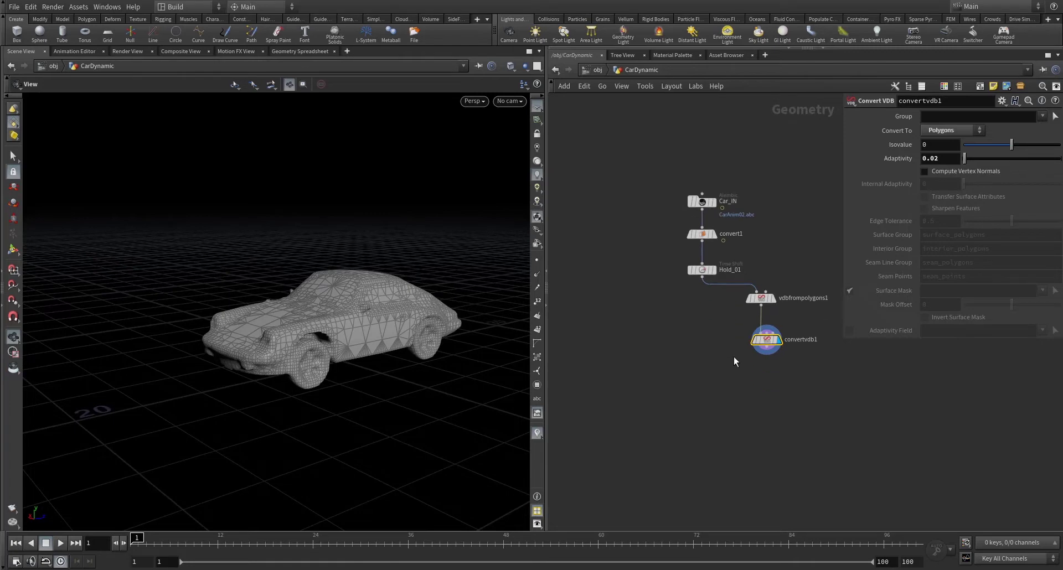
{"action": "scroll", "coordinate": [734, 356], "scroll_direction": "up", "scroll_amount": 3}
{"action": "scroll", "coordinate": [737, 351], "scroll_direction": "down", "scroll_amount": 3}
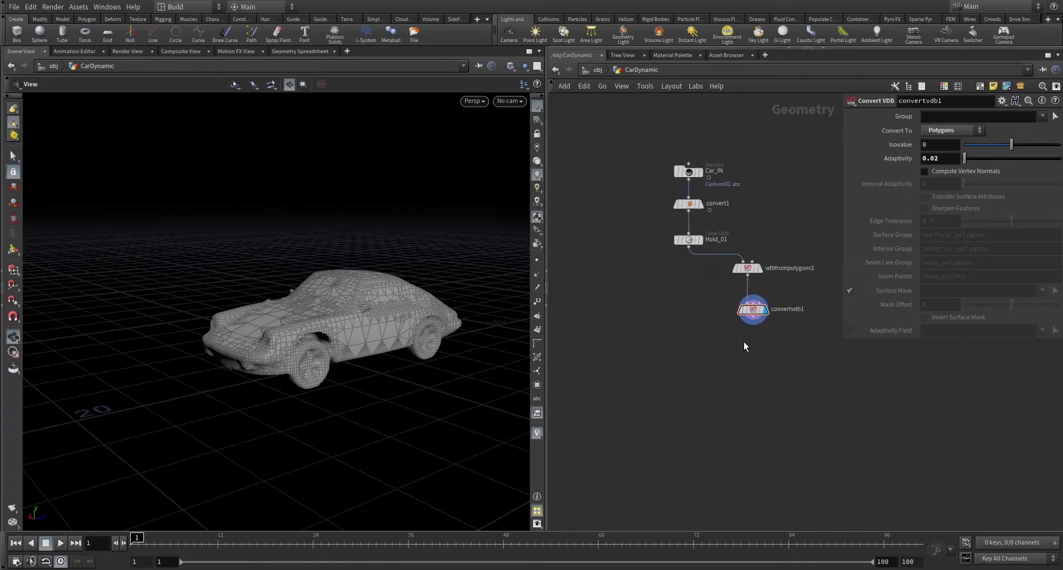
{"action": "left_click_drag", "start_coordinate": [752, 311], "coordinate": [750, 299]}
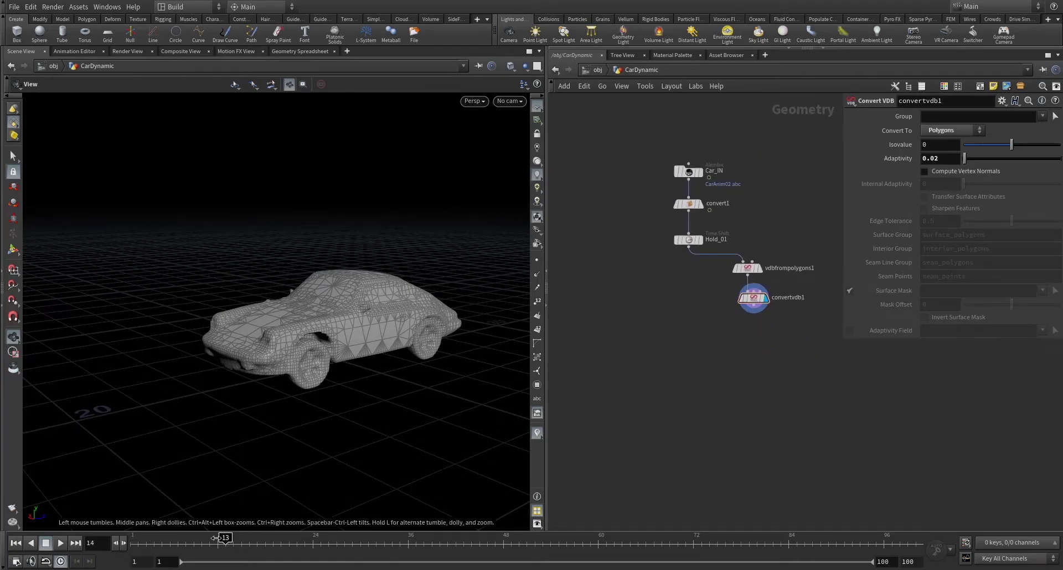
{"action": "left_click", "coordinate": [753, 314]}
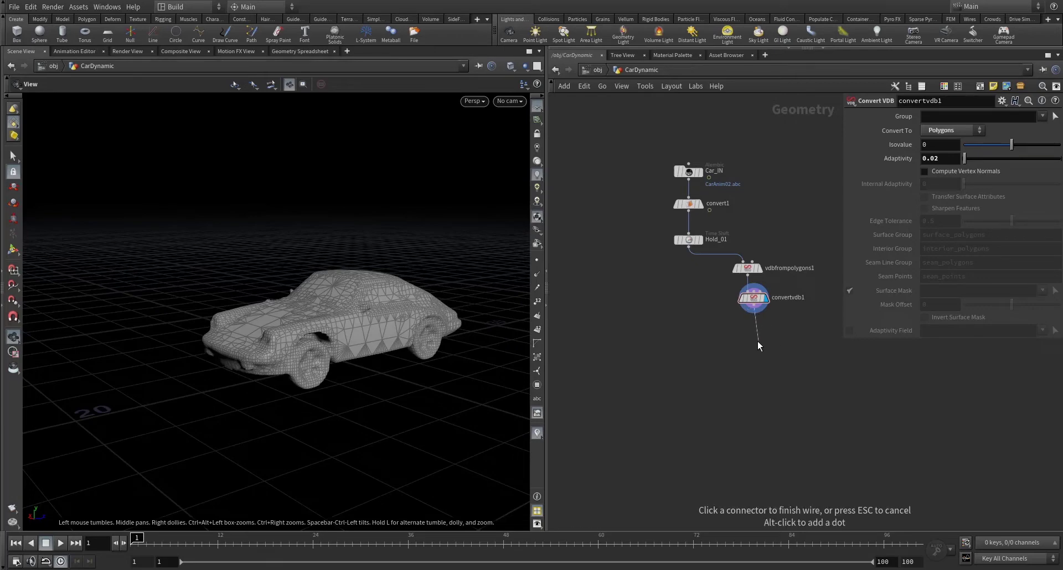
- Add an Assemble node with packed geometry and prefix car_, checking car_0 in the spreadsheet
{"action": "left_click", "coordinate": [753, 334]}
{"action": "type", "text": "assemble"}
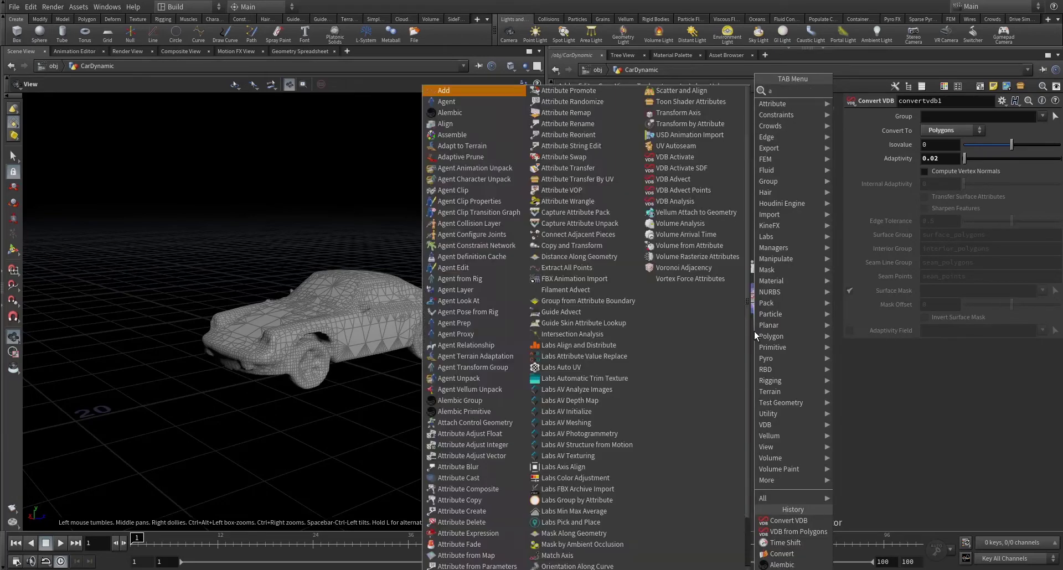
{"action": "key", "text": "Return"}
{"action": "scroll", "coordinate": [754, 330], "scroll_direction": "up", "scroll_amount": 3}
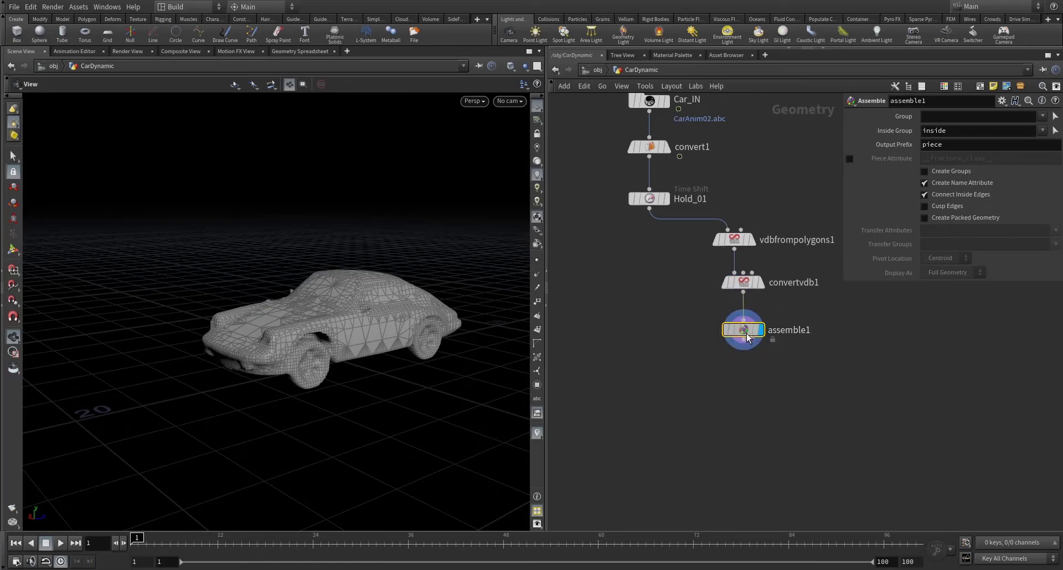
{"action": "left_click", "coordinate": [924, 218]}
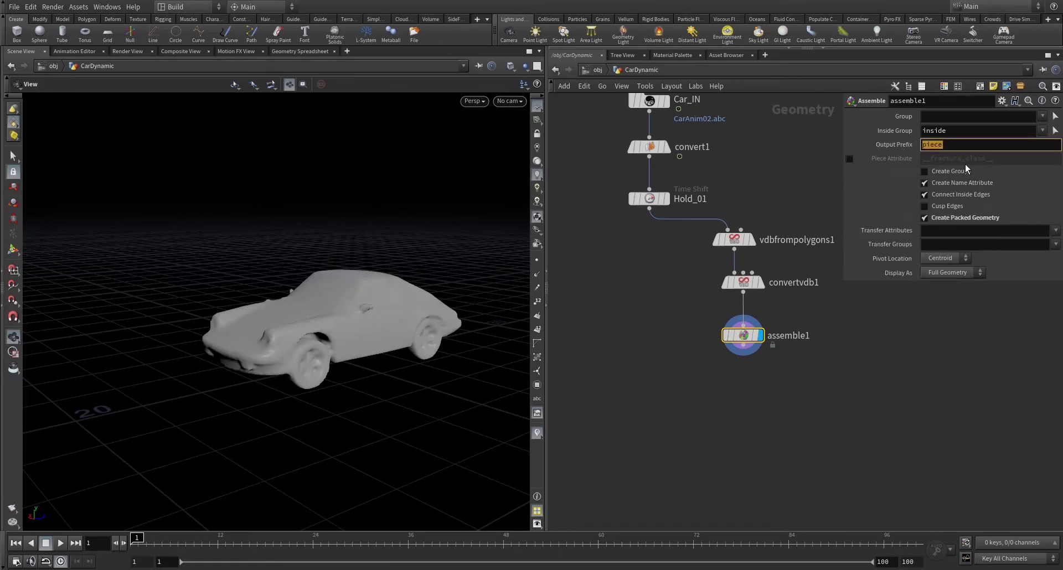
{"action": "type", "text": "car_"}
{"action": "key", "text": "Return"}
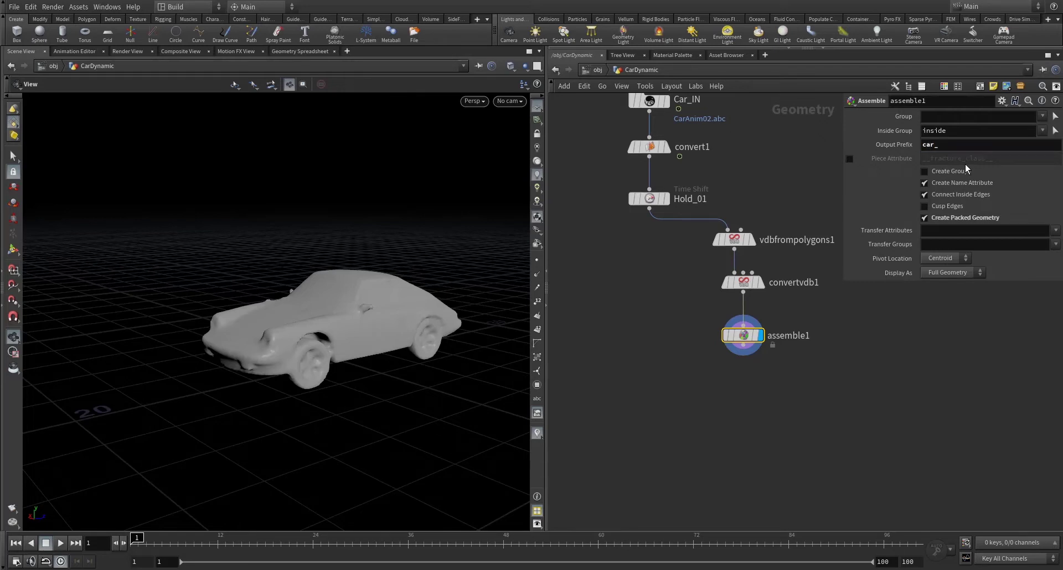
{"action": "left_click", "coordinate": [299, 51]}
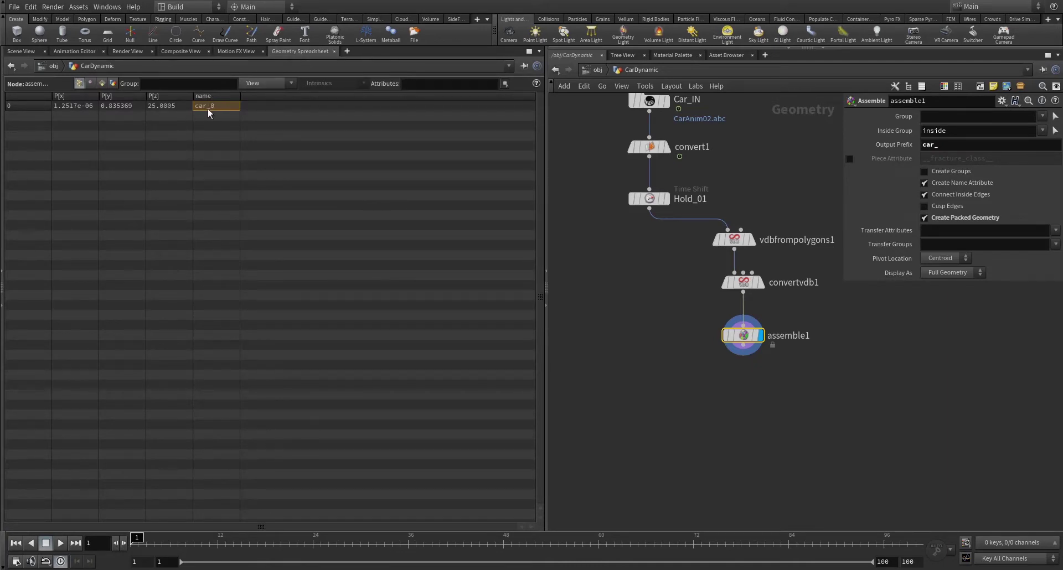
{"action": "left_click", "coordinate": [16, 51]}
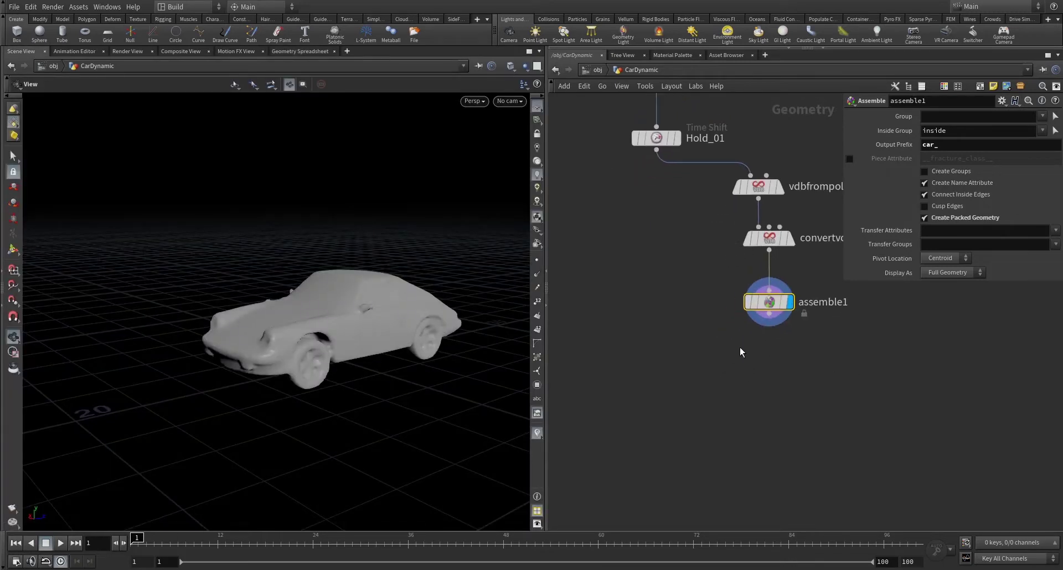
- Add a Point Deform node with assemble1 wired into its first input
{"action": "key", "text": "Tab"}
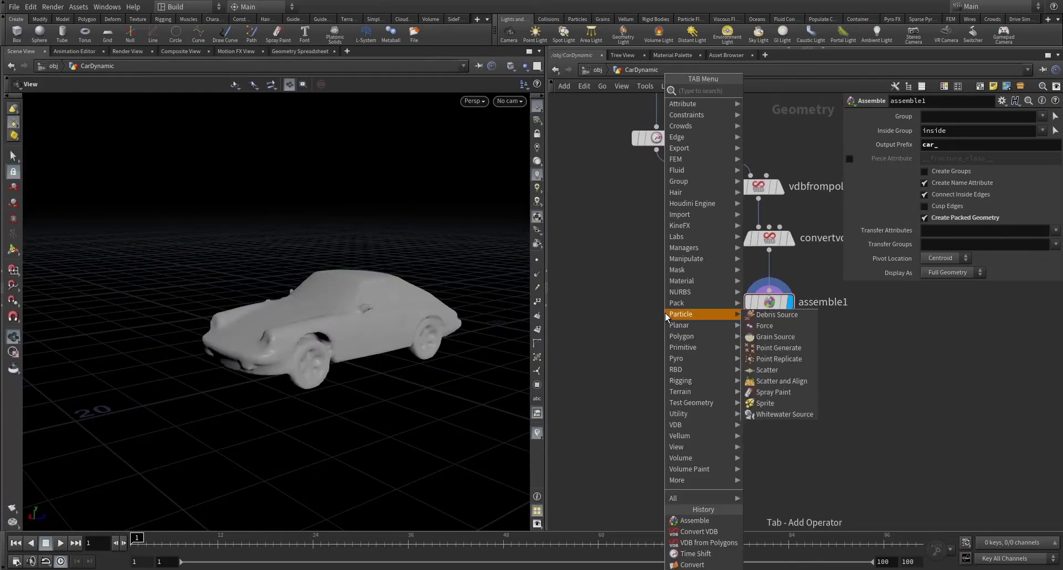
{"action": "type", "text": "point"}
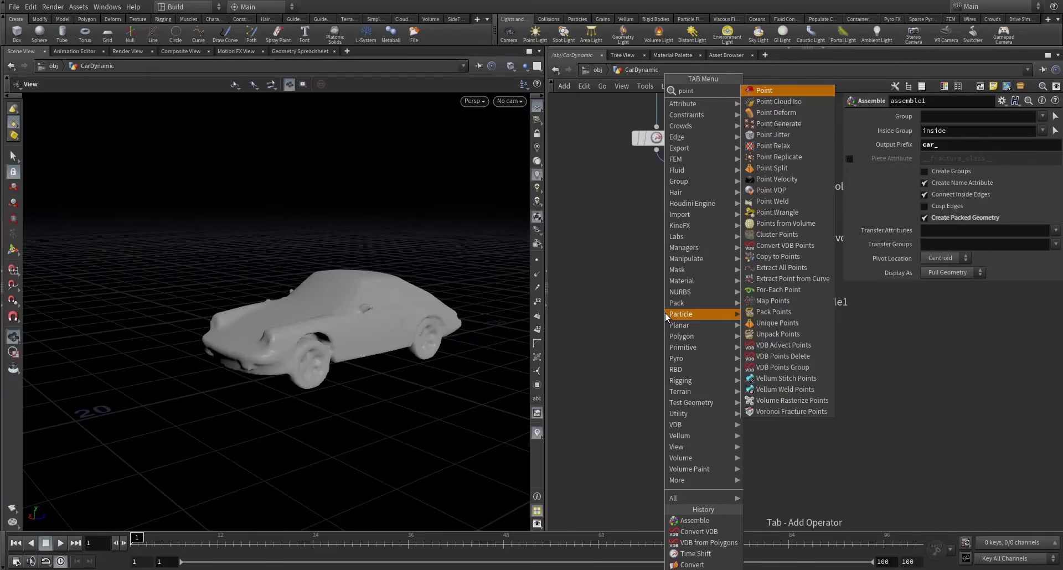
{"action": "type", "text": "w"}
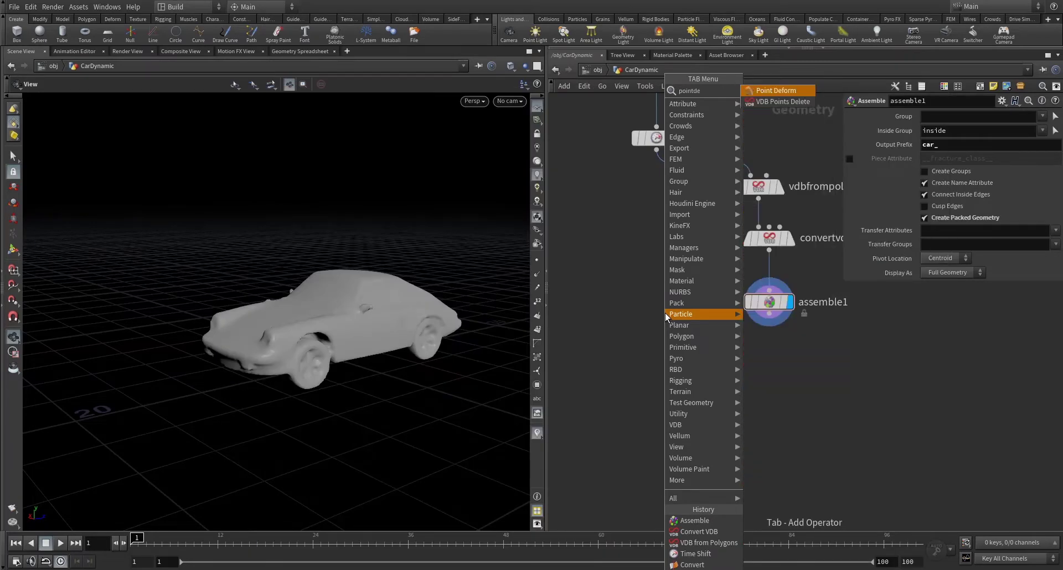
{"action": "key", "text": "Return"}
{"action": "left_click", "coordinate": [661, 358]}
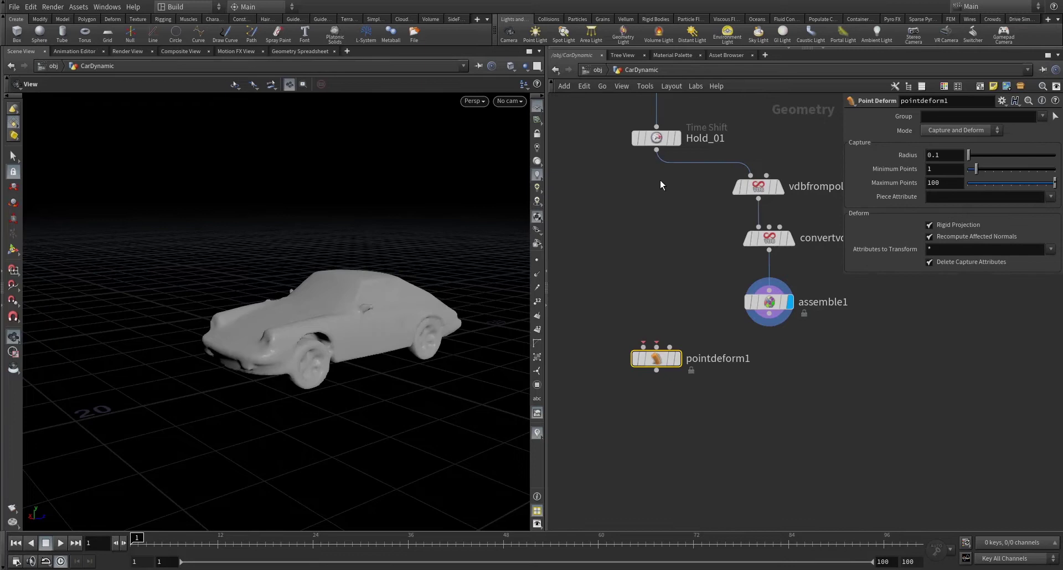
{"action": "left_click_drag", "start_coordinate": [658, 359], "coordinate": [658, 379]}
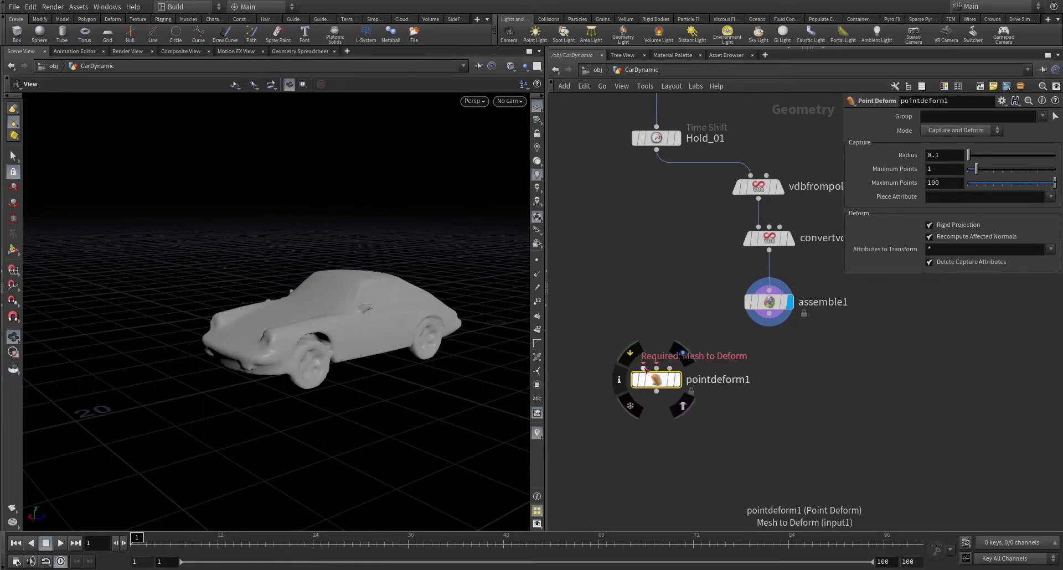
{"action": "left_click", "coordinate": [644, 368]}
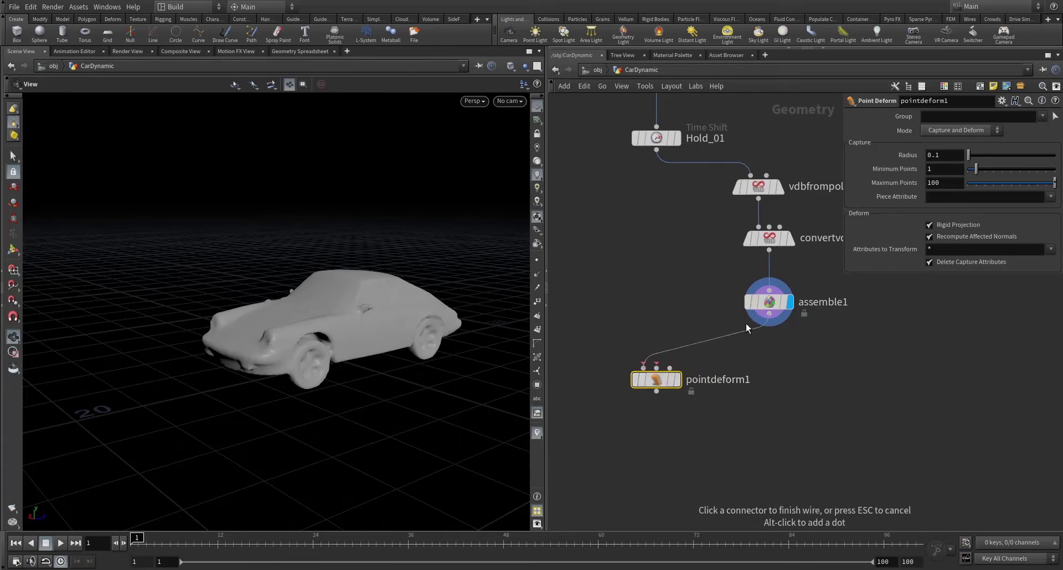
{"action": "left_click", "coordinate": [746, 323]}
{"action": "key", "text": "shift+c"}
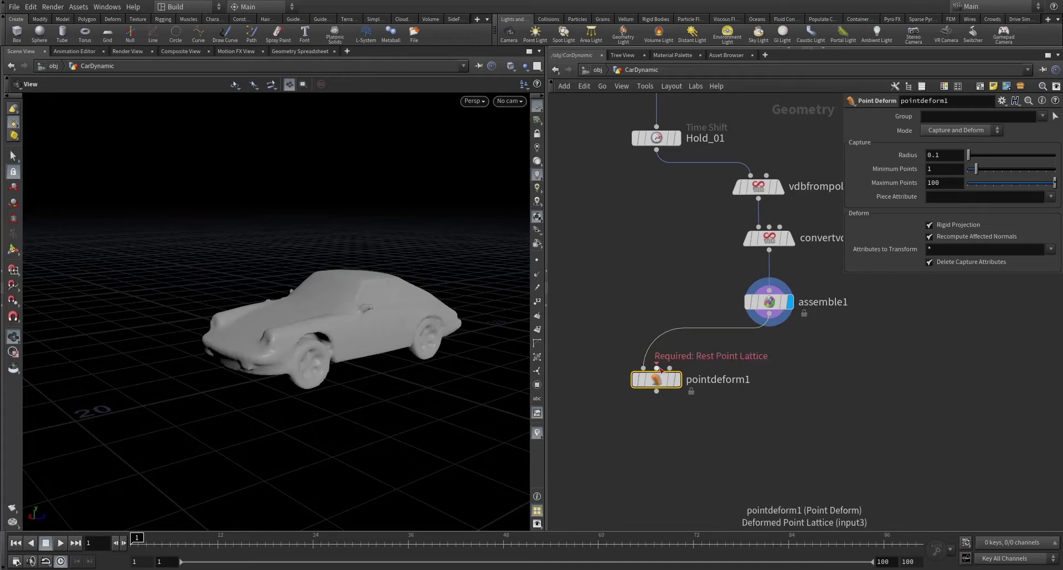
- Connect Hold_01 as rest lattice and convert1 as deformed lattice, then display pointdeform1
{"action": "left_click", "coordinate": [656, 368]}
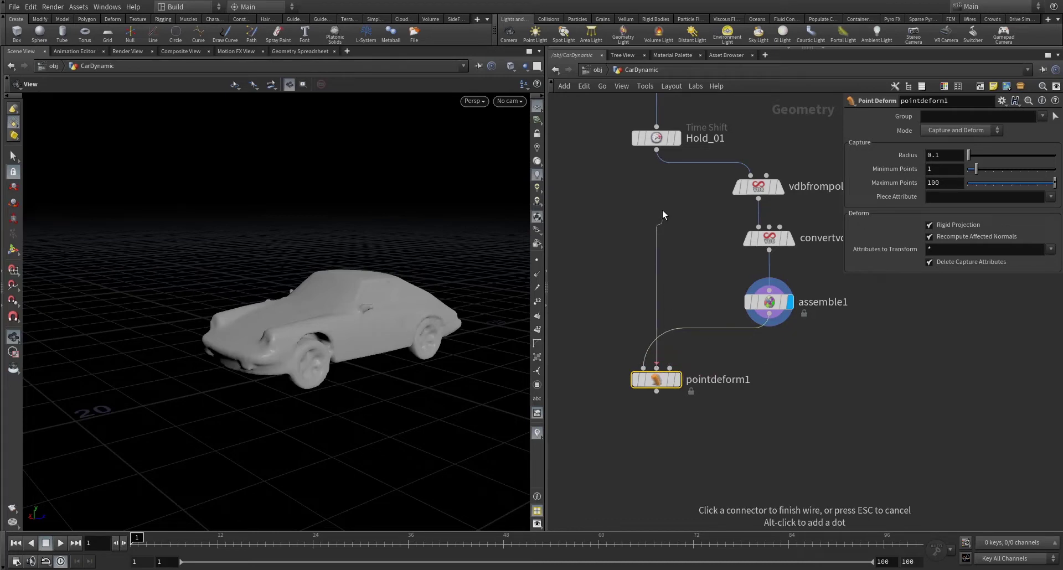
{"action": "left_click", "coordinate": [645, 249]}
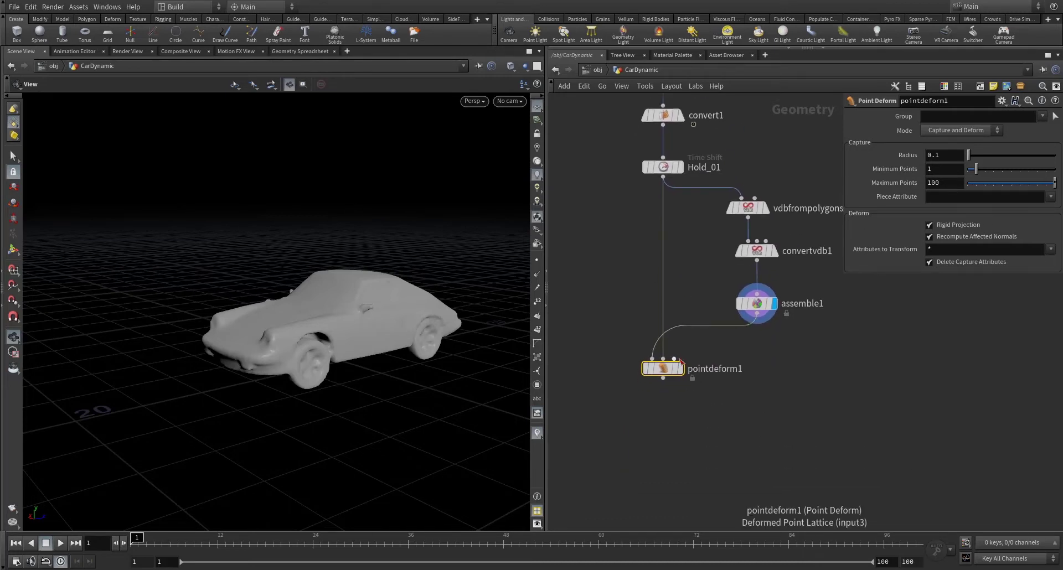
{"action": "left_click", "coordinate": [674, 359]}
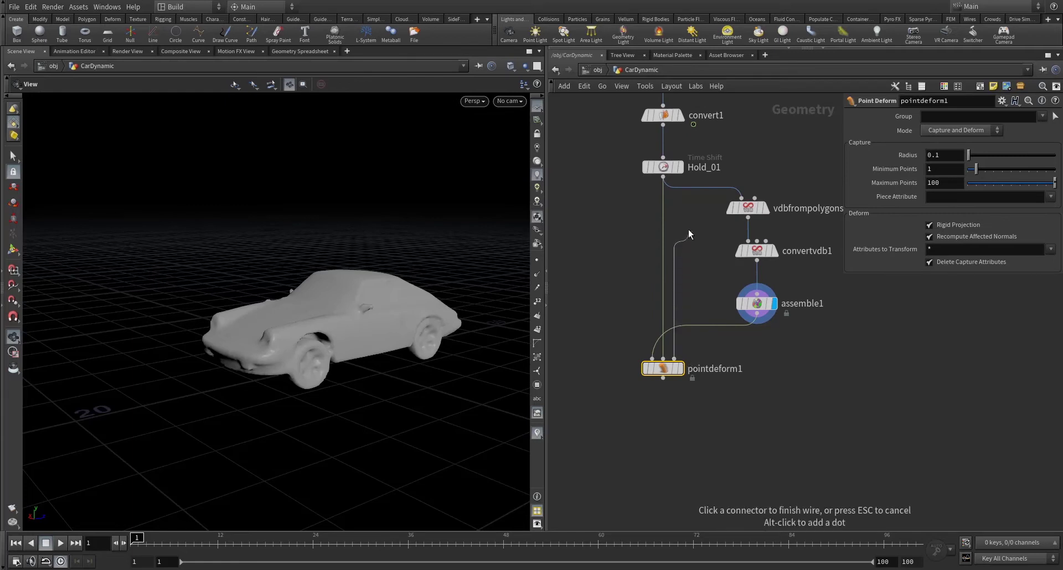
{"action": "middle_click_drag", "start_coordinate": [706, 210], "coordinate": [712, 325]}
{"action": "left_click", "coordinate": [668, 239]}
{"action": "left_click_drag", "start_coordinate": [673, 281], "coordinate": [652, 282]}
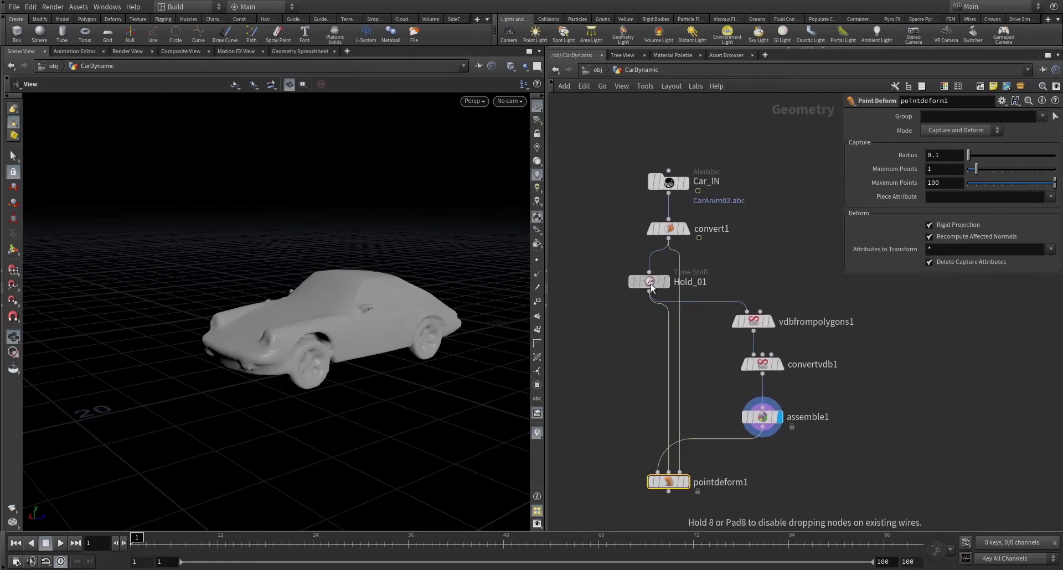
{"action": "left_click_drag", "start_coordinate": [672, 483], "coordinate": [671, 477]}
{"action": "left_click_drag", "start_coordinate": [648, 282], "coordinate": [635, 281]}
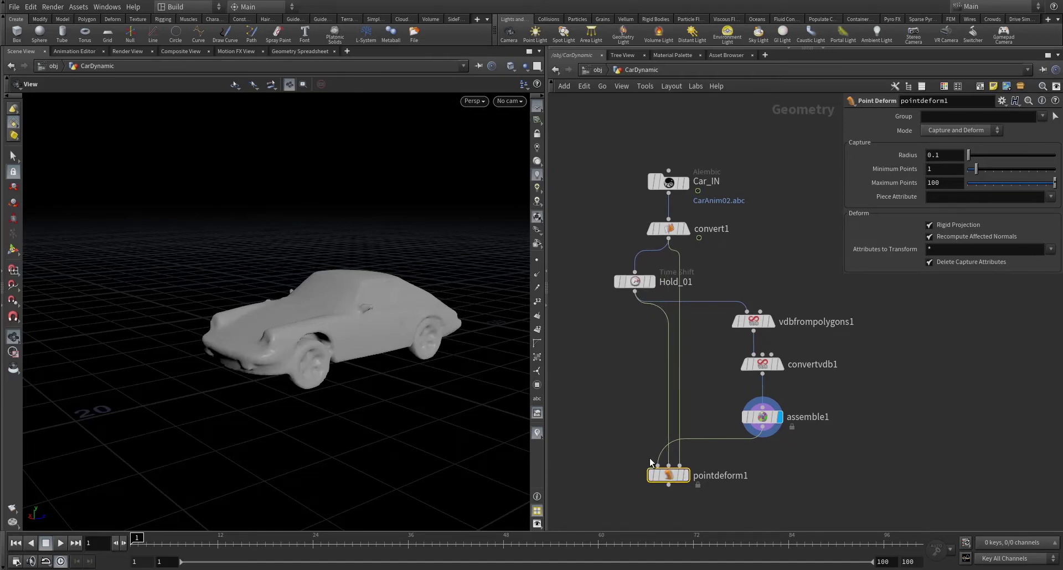
{"action": "left_click", "coordinate": [689, 475]}
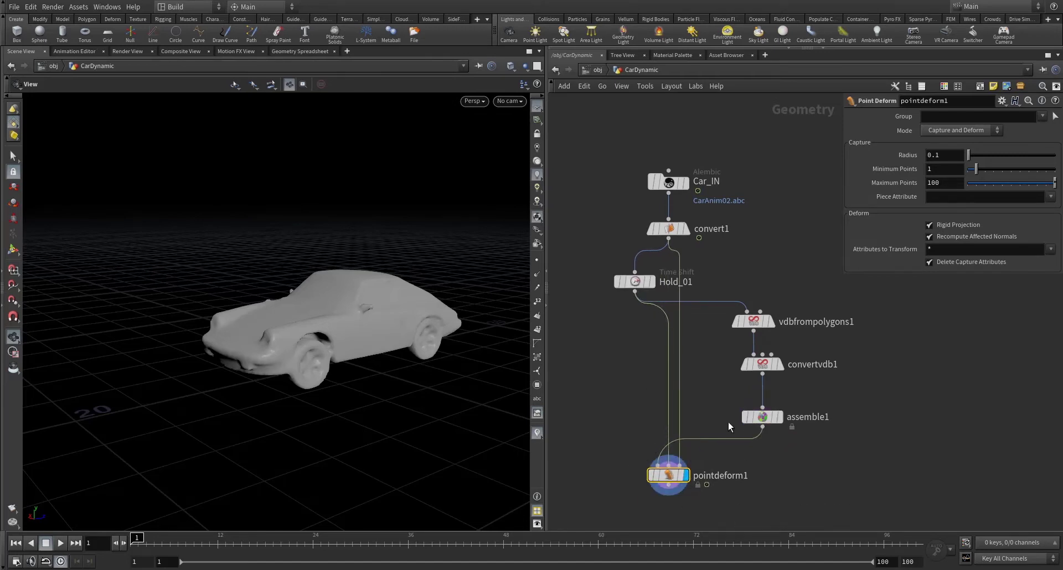
{"action": "middle_click_drag", "start_coordinate": [703, 377], "coordinate": [650, 313]}
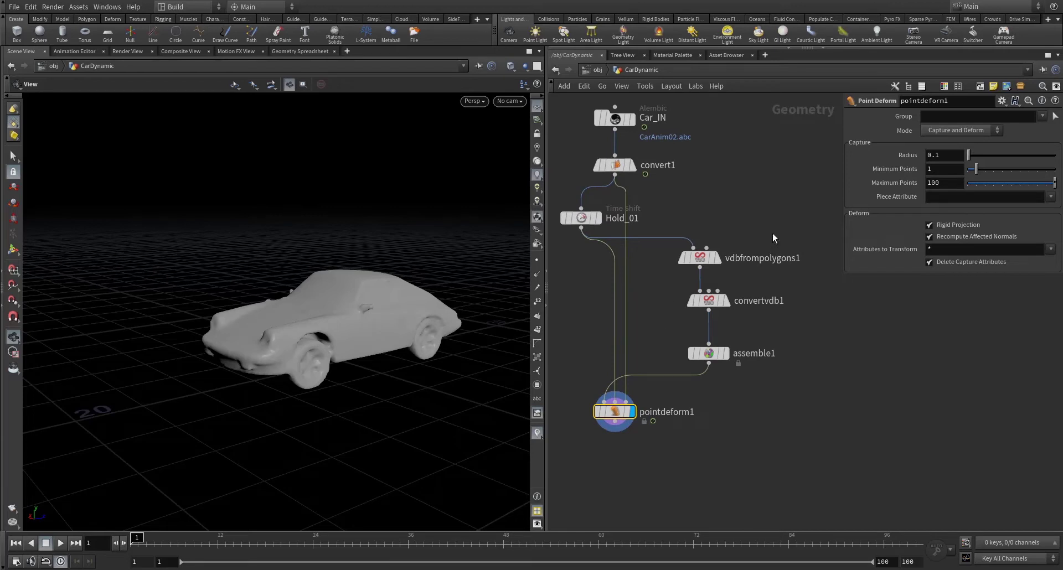
{"action": "left_click_drag", "start_coordinate": [733, 215], "coordinate": [692, 395]}
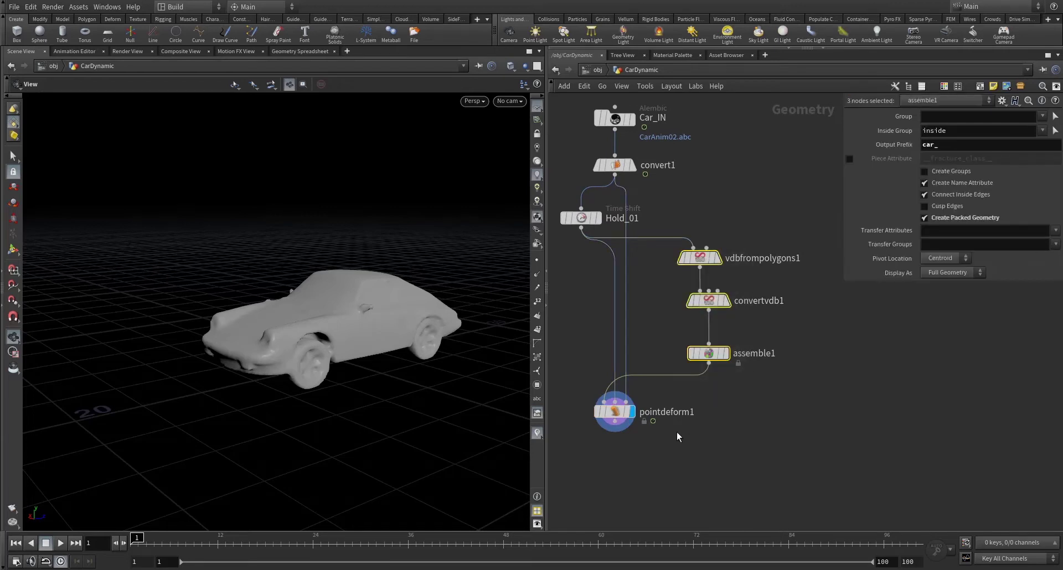
{"action": "middle_click_drag", "start_coordinate": [676, 432], "coordinate": [759, 394]}
{"action": "left_click", "coordinate": [698, 376]}
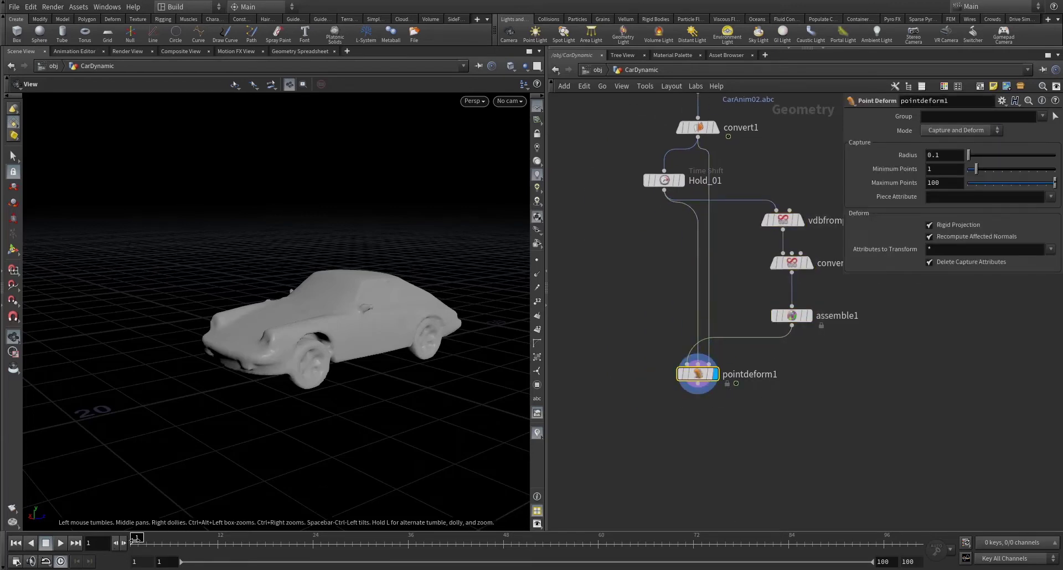
{"action": "right_click_drag", "start_coordinate": [185, 360], "coordinate": [160, 398]}
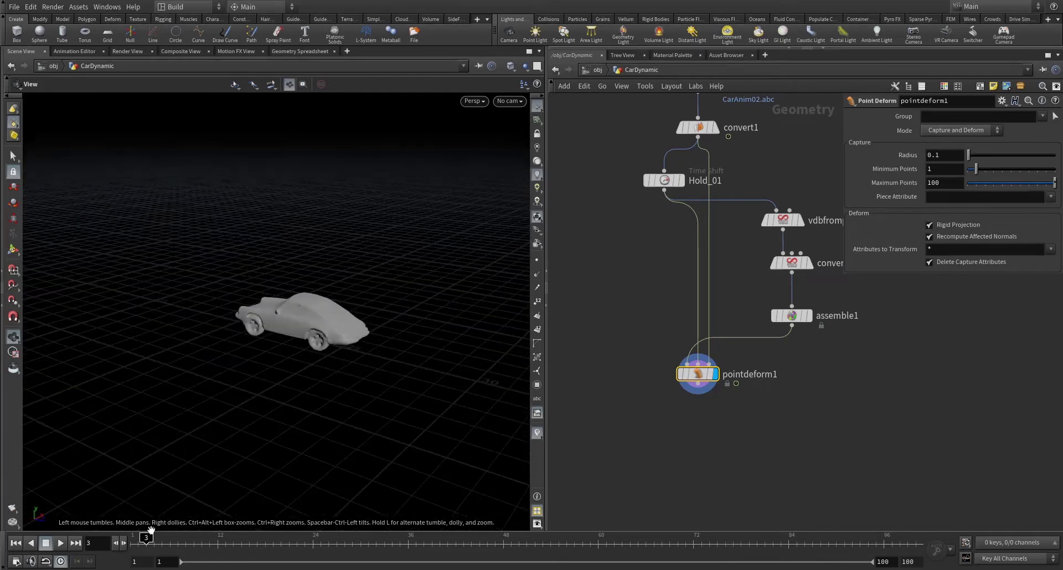
{"action": "left_click_drag", "start_coordinate": [147, 538], "coordinate": [304, 537]}
{"action": "left_click_drag", "start_coordinate": [50, 355], "coordinate": [288, 366]}
{"action": "left_click_drag", "start_coordinate": [297, 547], "coordinate": [124, 519]}
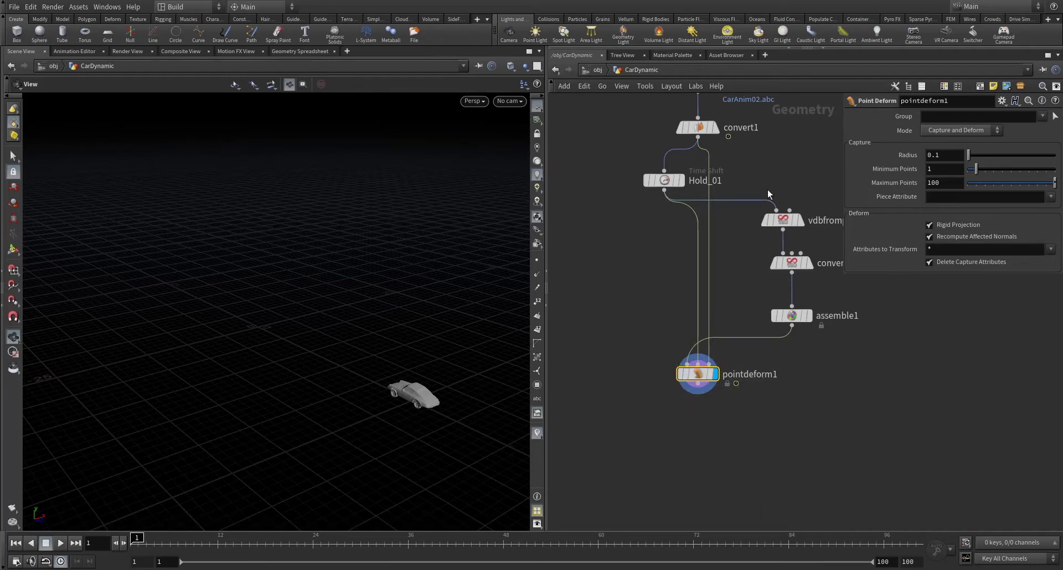
{"action": "left_click_drag", "start_coordinate": [746, 293], "coordinate": [845, 339]}
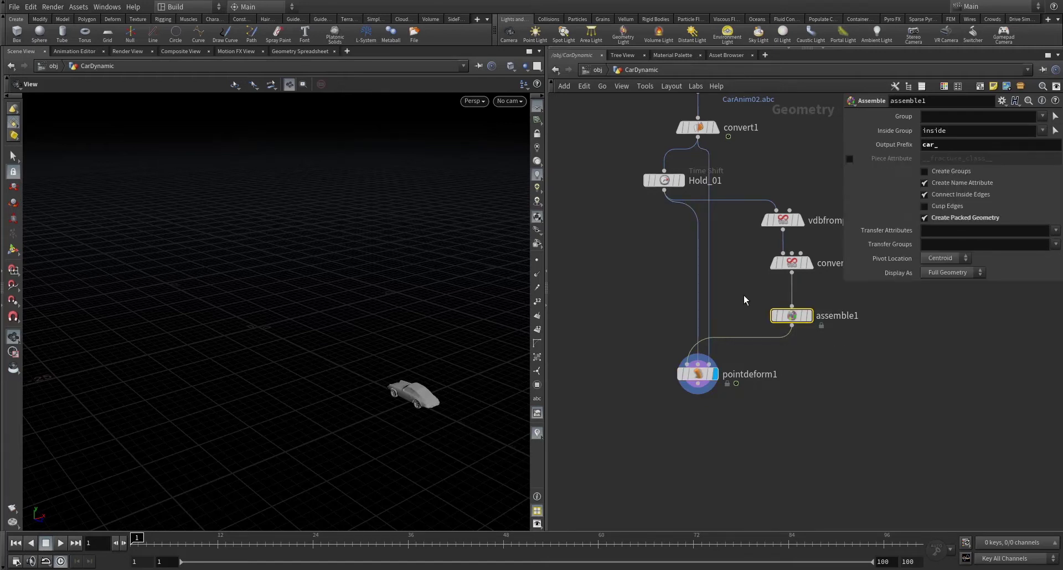
{"action": "left_click_drag", "start_coordinate": [745, 257], "coordinate": [859, 311]}
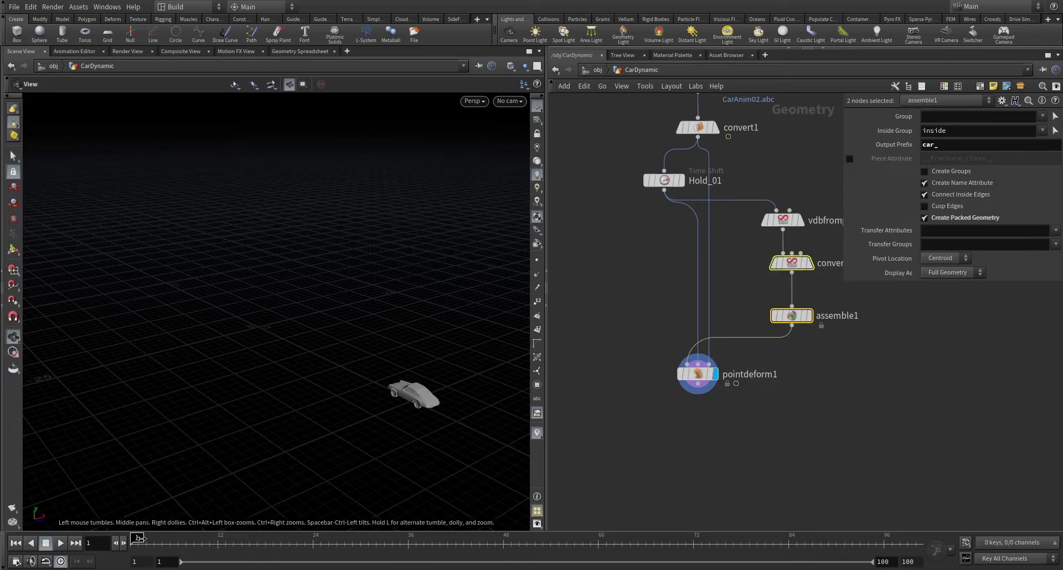
{"action": "left_click_drag", "start_coordinate": [141, 538], "coordinate": [133, 498]}
{"action": "left_click", "coordinate": [698, 393]}
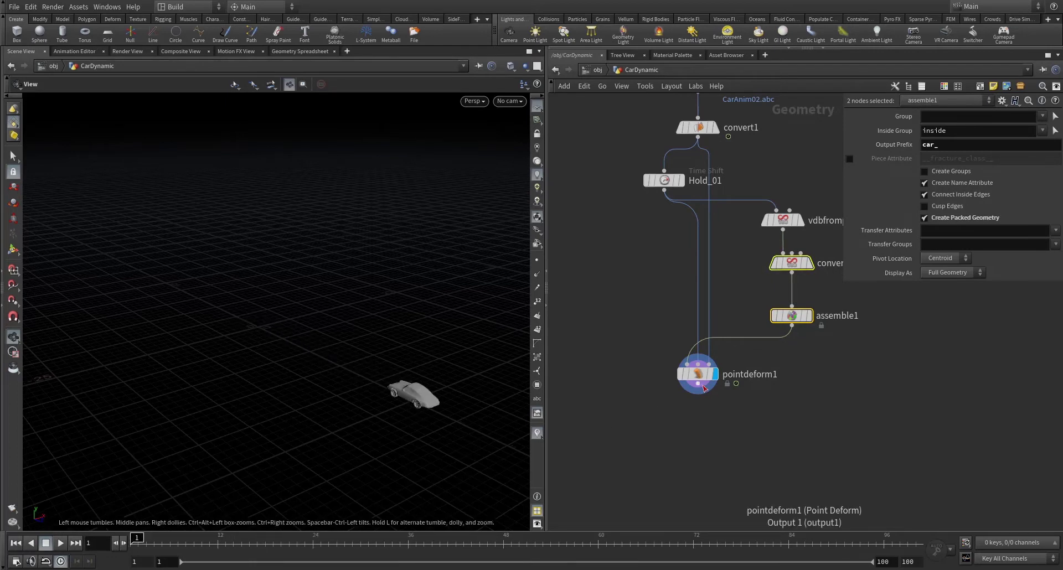
- Add attribwrangle1 below pointdeform1 with code lines i@active=0; and i@animated=1;
{"action": "left_click", "coordinate": [699, 414]}
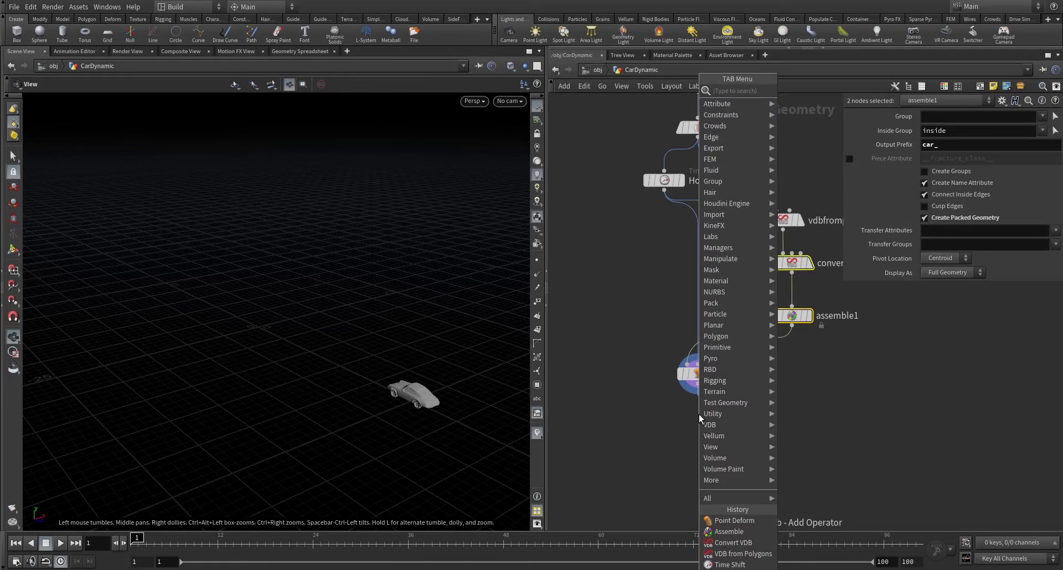
{"action": "type", "text": "attribwrangle"}
{"action": "key", "text": "Return"}
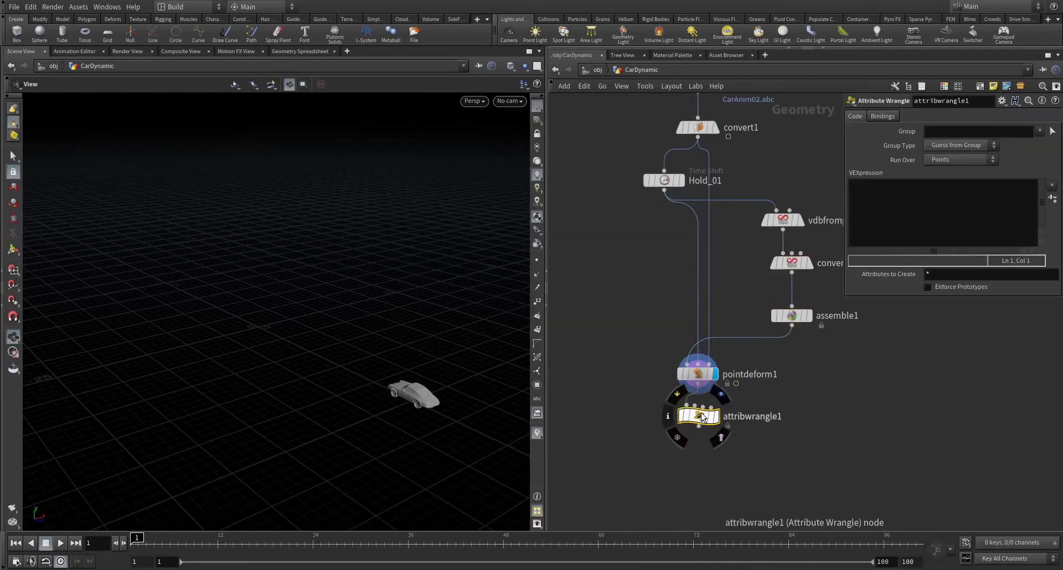
{"action": "left_click", "coordinate": [910, 226]}
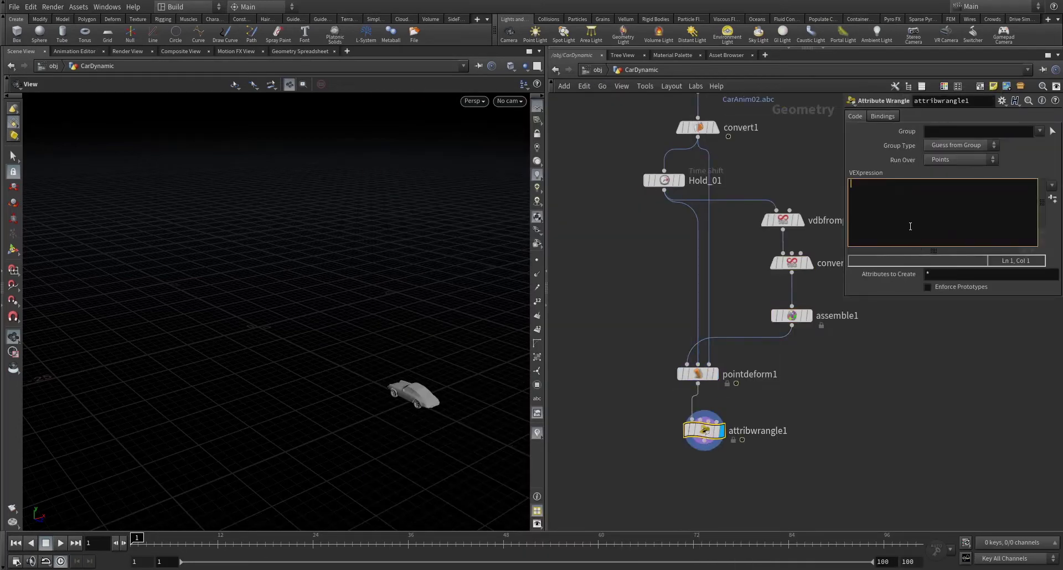
{"action": "type", "text": "i@actvi"}
{"action": "type", "text": "e=0;"}
{"action": "key", "text": "Return"}
{"action": "type", "text": "i@animated =1;"}
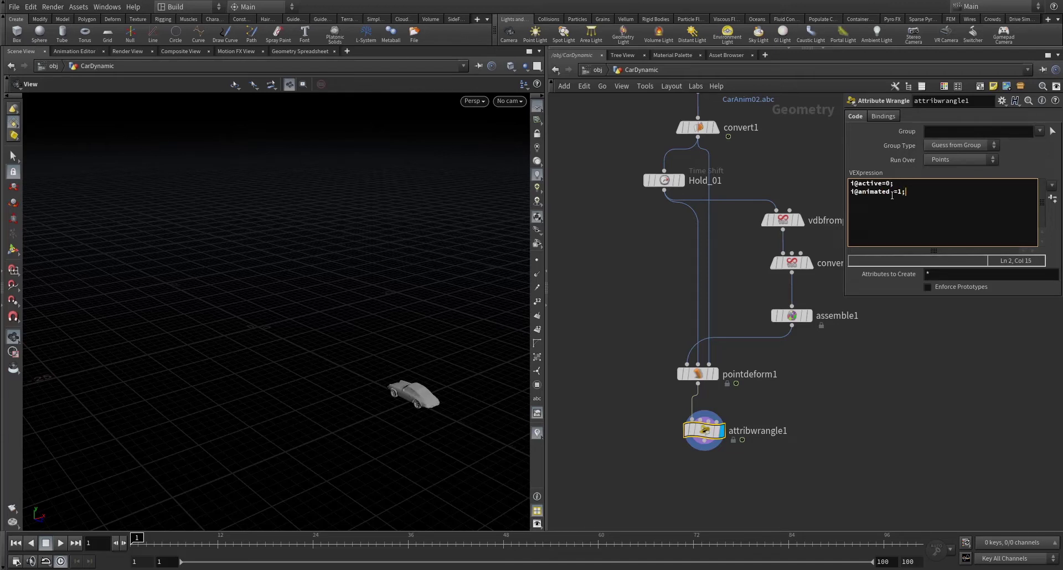
{"action": "key", "text": "BackSpace"}
{"action": "key", "text": "End"}
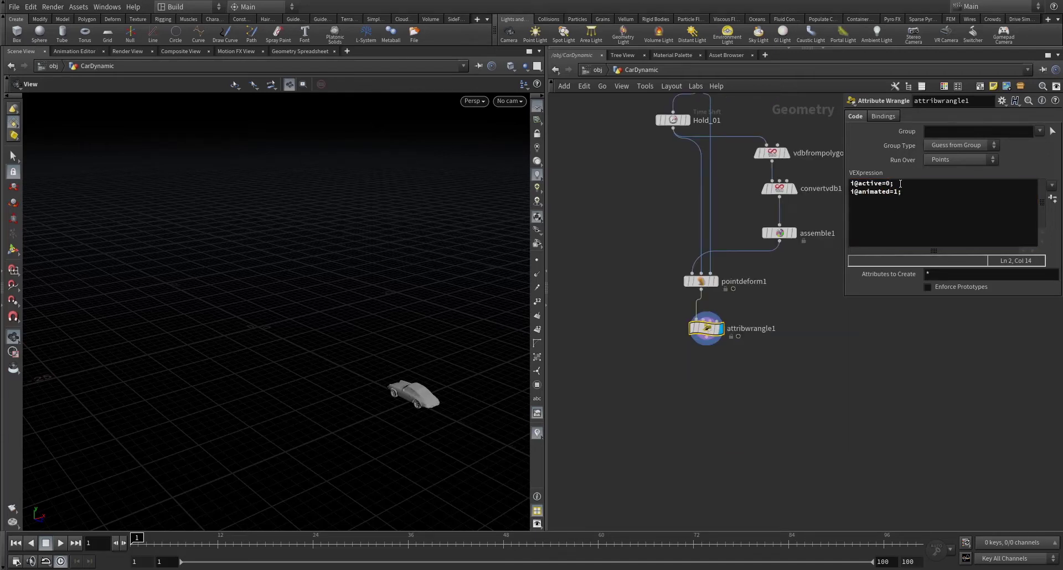
{"action": "left_click_drag", "start_coordinate": [899, 183], "coordinate": [851, 192]}
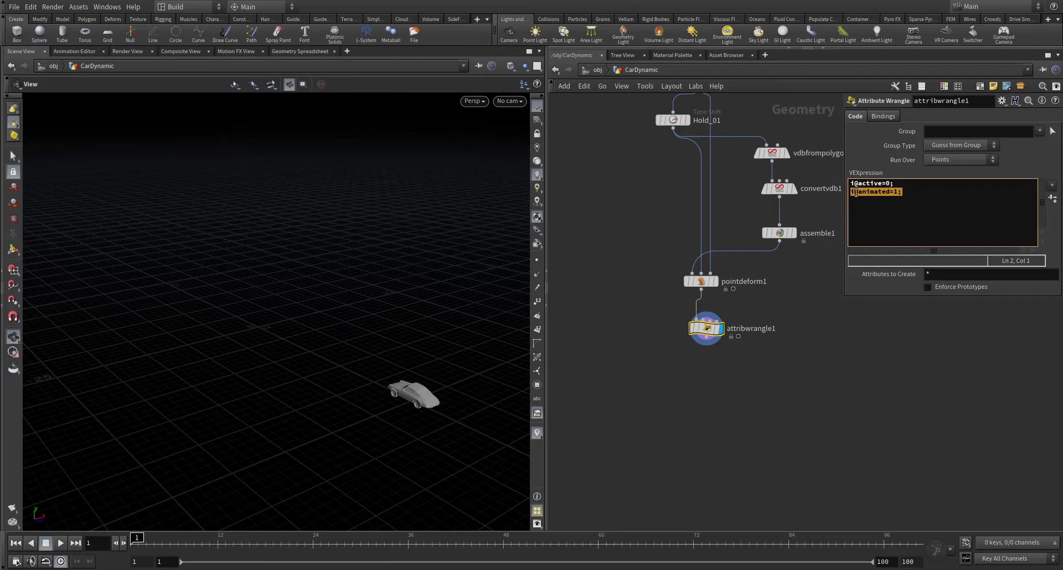
{"action": "left_click", "coordinate": [856, 193]}
{"action": "left_click_drag", "start_coordinate": [922, 192], "coordinate": [841, 193]}
- Add a Null node below attribwrangle1 and rename it OUT
{"action": "left_click", "coordinate": [706, 337]}
{"action": "left_click", "coordinate": [704, 367]}
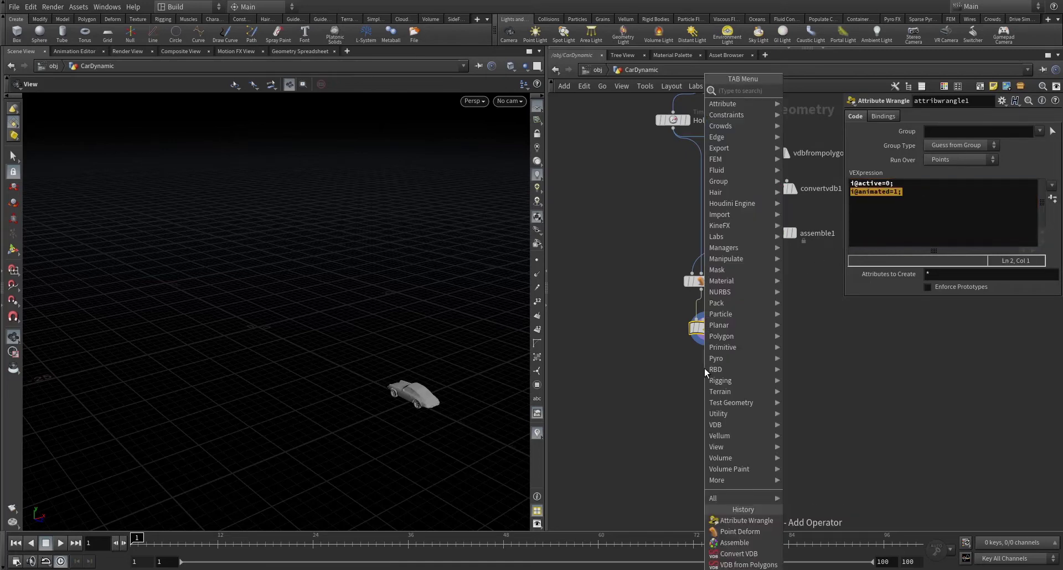
{"action": "mouse_move", "coordinate": [706, 369]}
{"action": "type", "text": "null"}
{"action": "key", "text": "Return"}
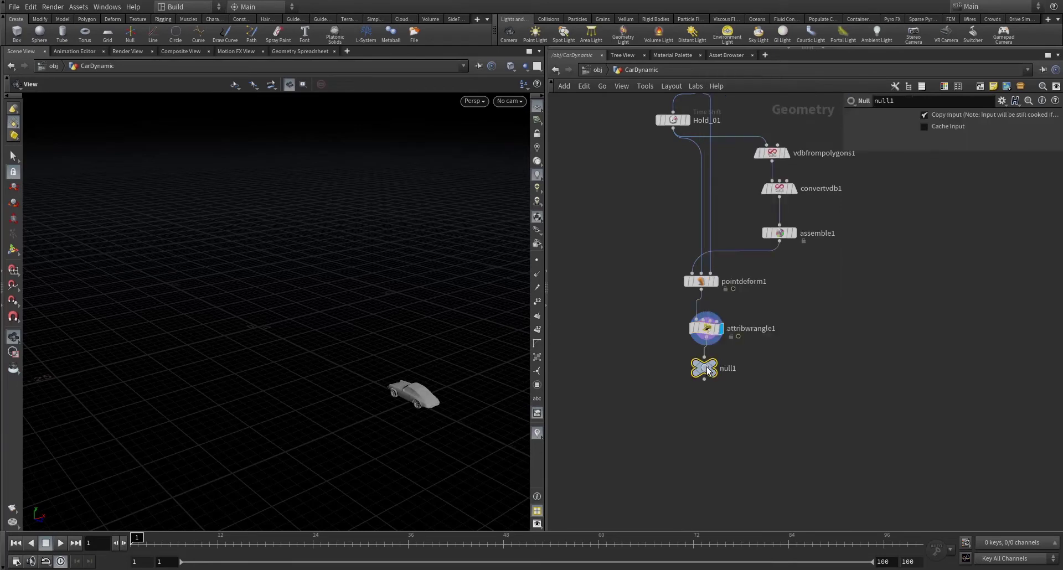
{"action": "double_click", "coordinate": [728, 369]}
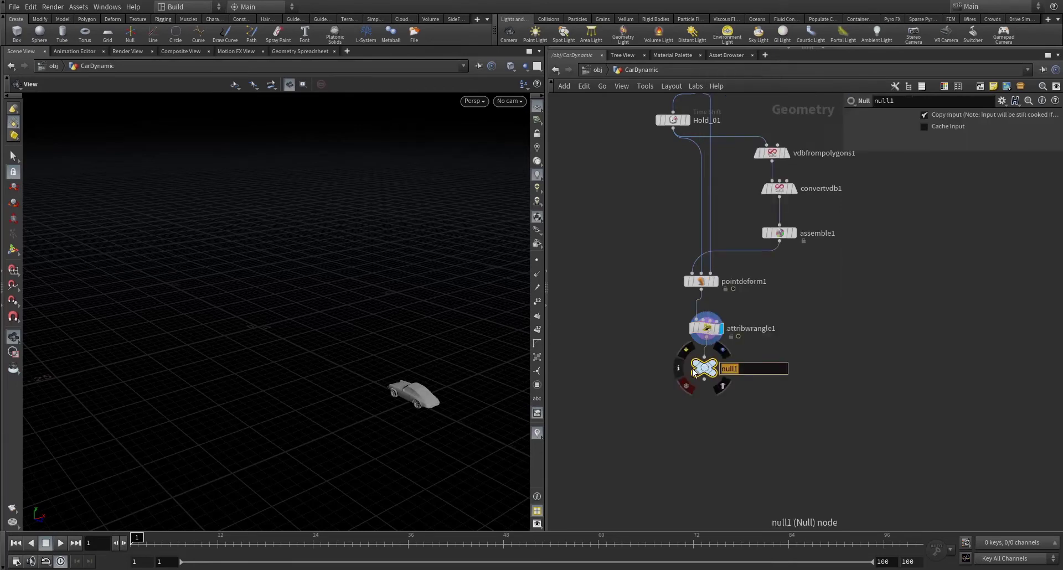
{"action": "type", "text": "OUT"}
{"action": "key", "text": "Return"}
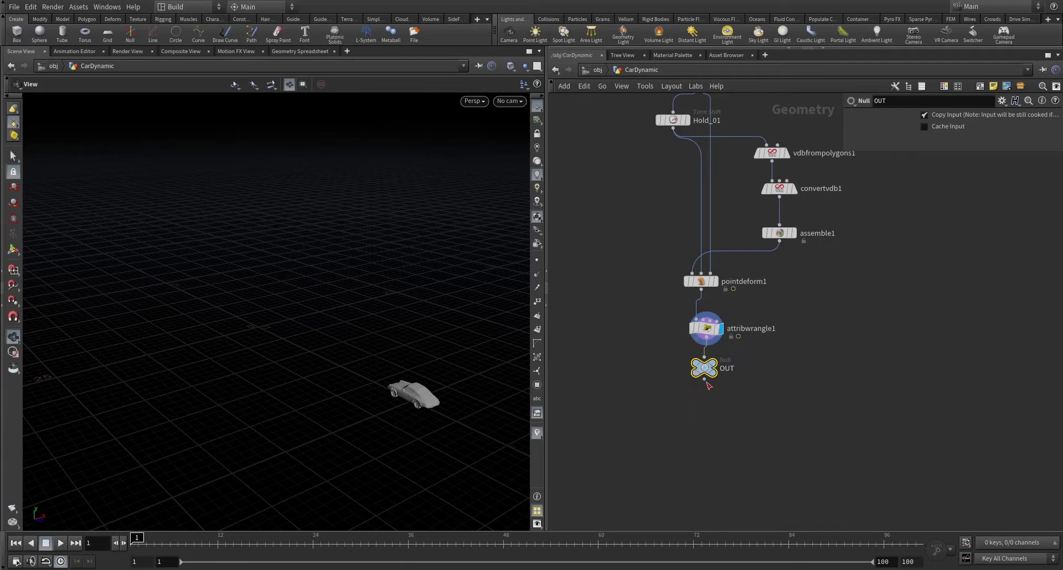
- Add a DOP Network below OUT, name it SIM, and dive inside it
{"action": "key", "text": "Tab"}
{"action": "type", "text": "dopn"}
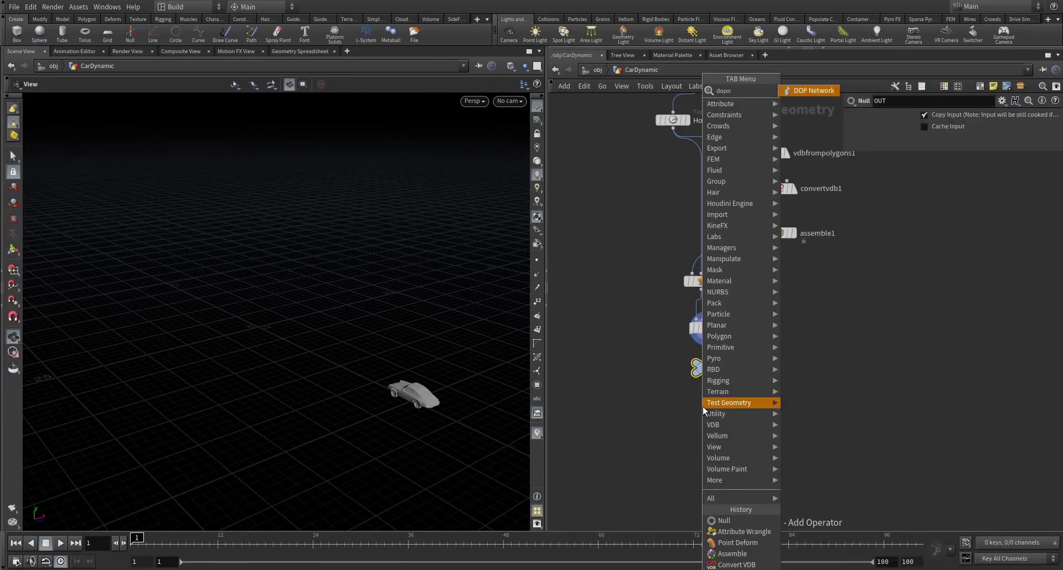
{"action": "key", "text": "Return"}
{"action": "left_click_drag", "start_coordinate": [702, 408], "coordinate": [711, 425]}
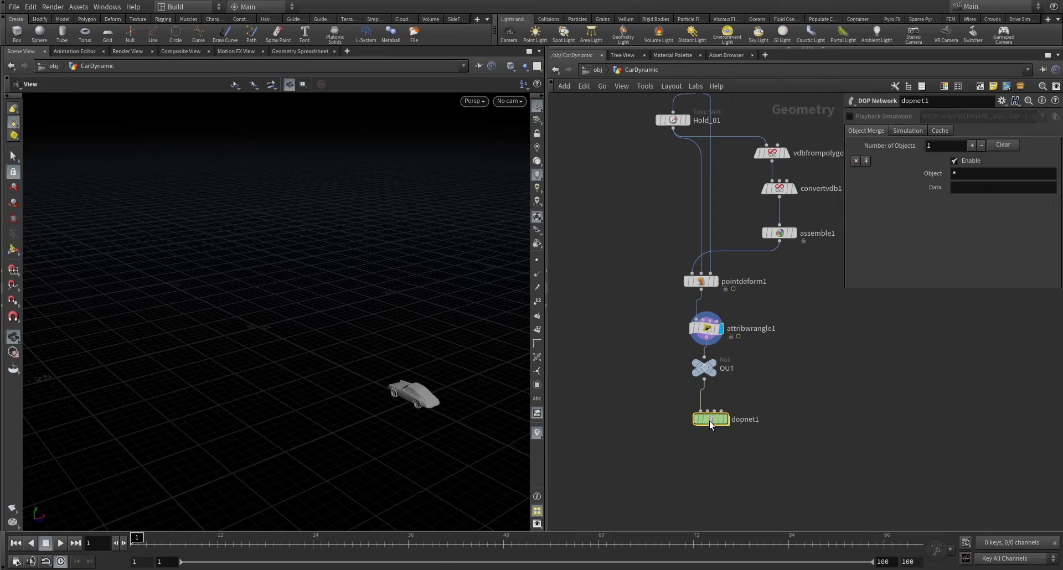
{"action": "double_click", "coordinate": [746, 419]}
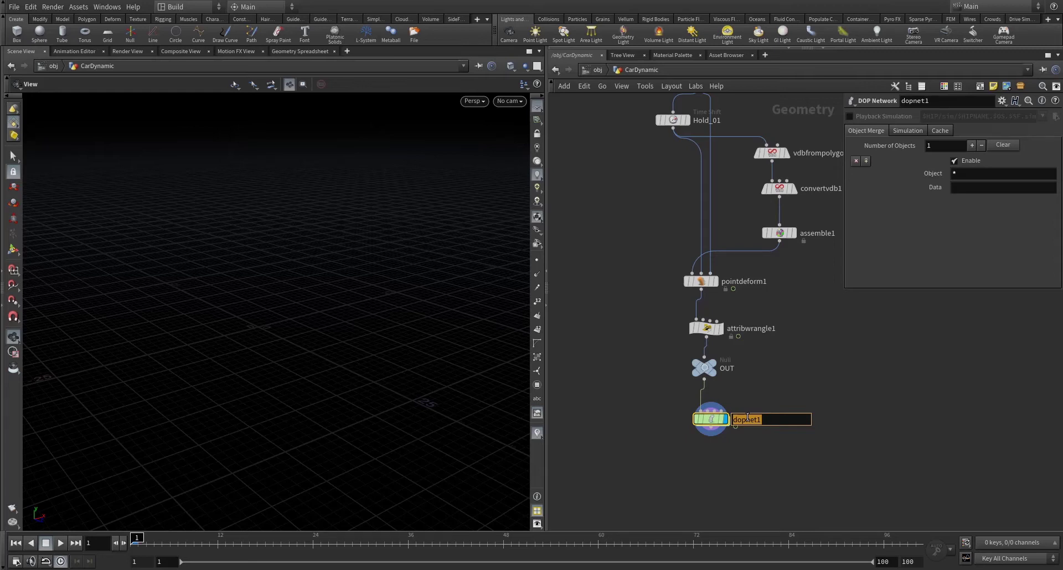
{"action": "type", "text": "DSIM"}
{"action": "key", "text": "Return"}
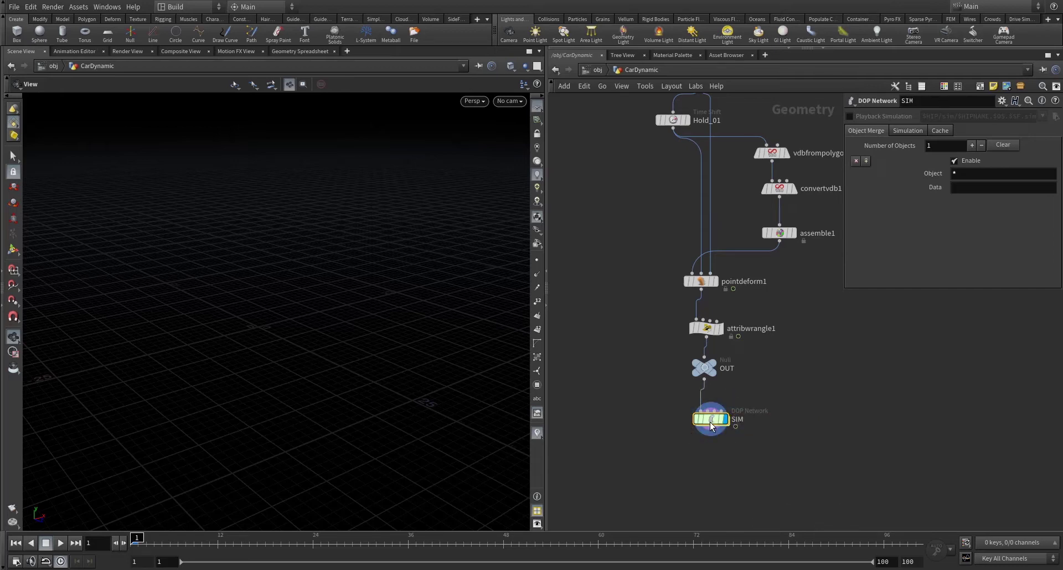
{"action": "double_click", "coordinate": [708, 423]}
{"action": "key", "text": "Tab"}
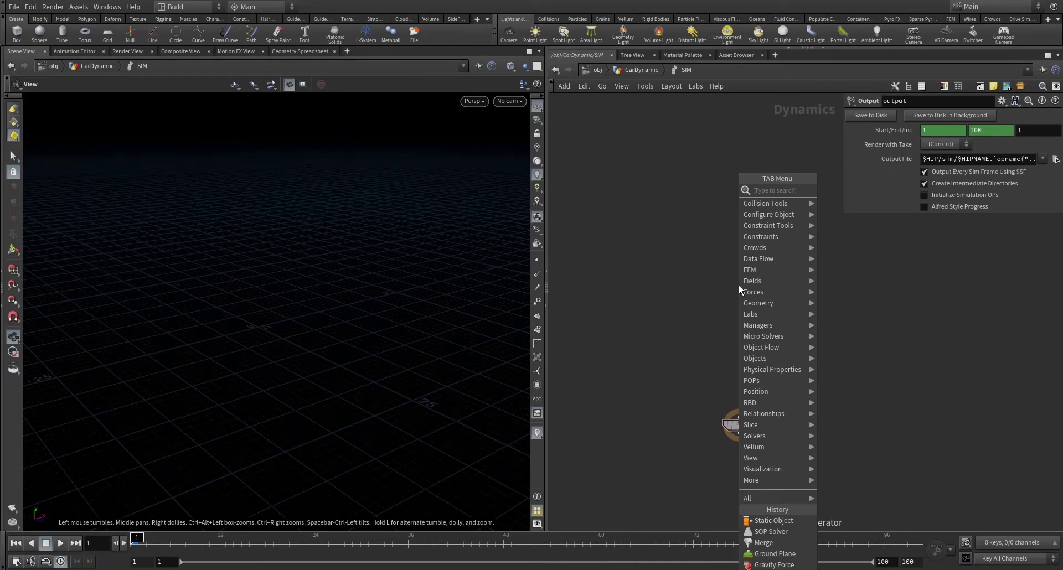
- Add an RBD Packed Object with an RBD Solver placed below it
{"action": "type", "text": "rbd packed"}
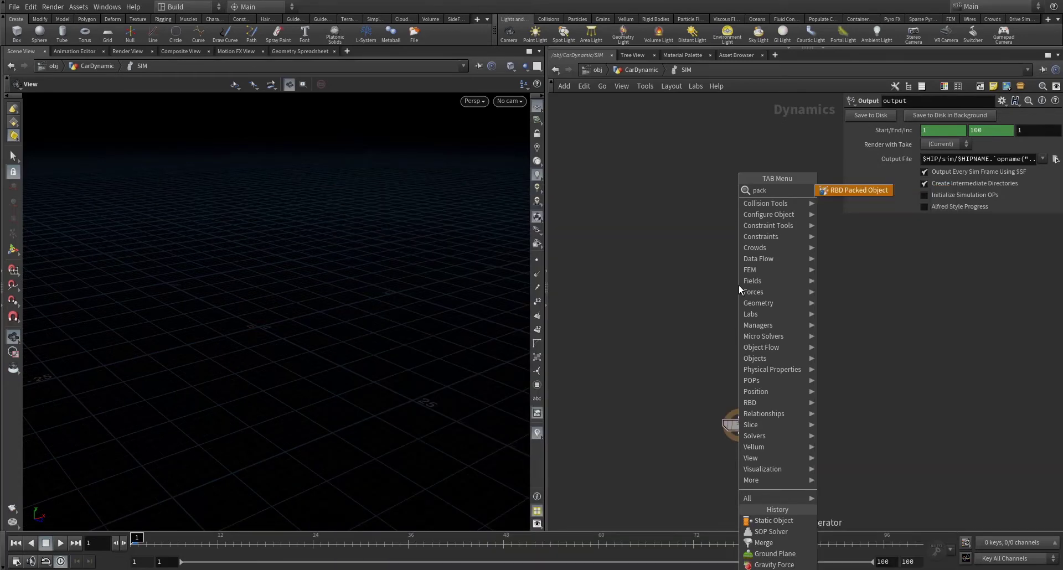
{"action": "key", "text": "Return"}
{"action": "left_click", "coordinate": [753, 249]}
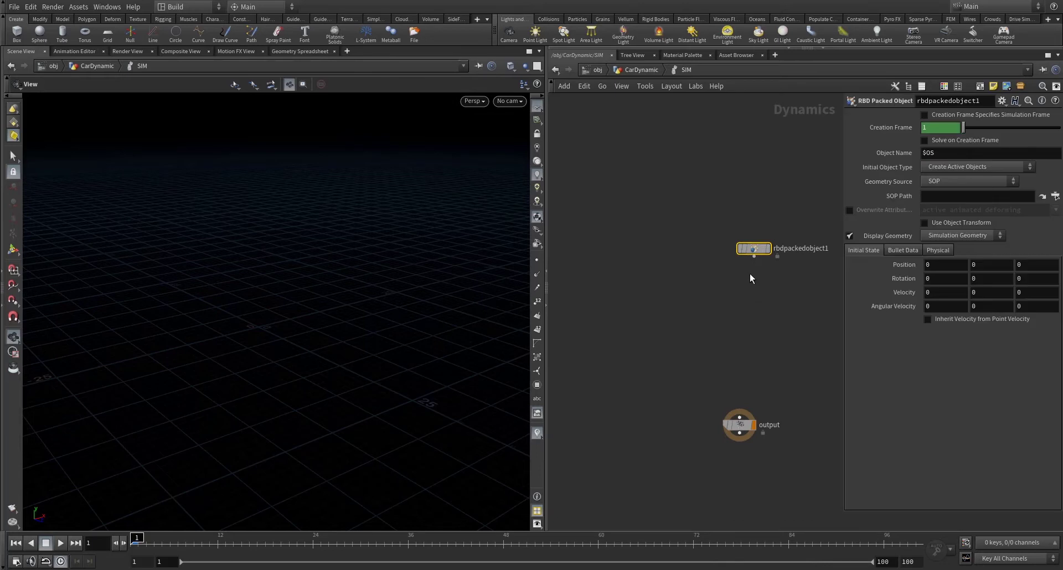
{"action": "key", "text": "Tab"}
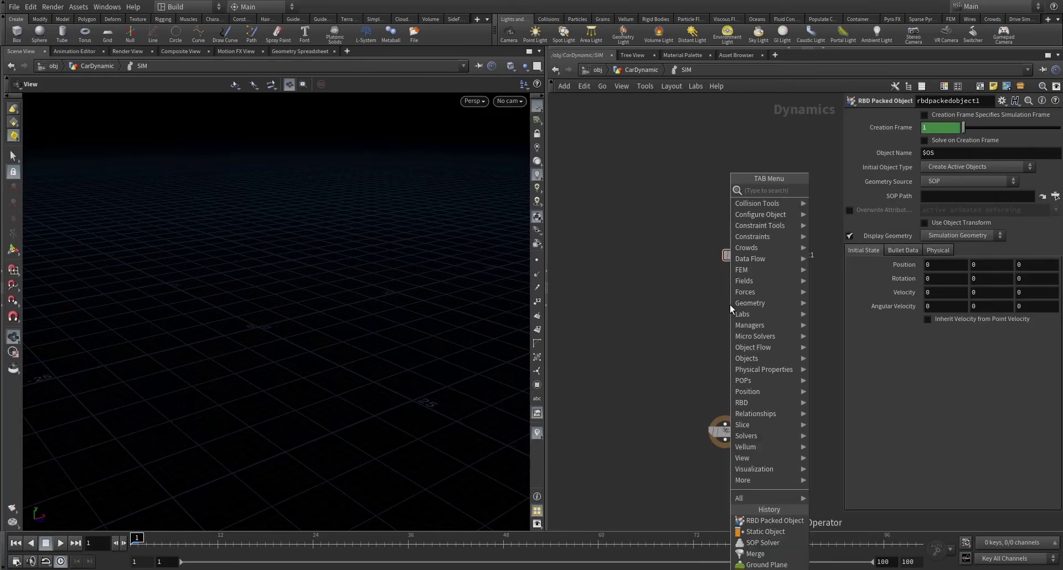
{"action": "type", "text": "rbd solver"}
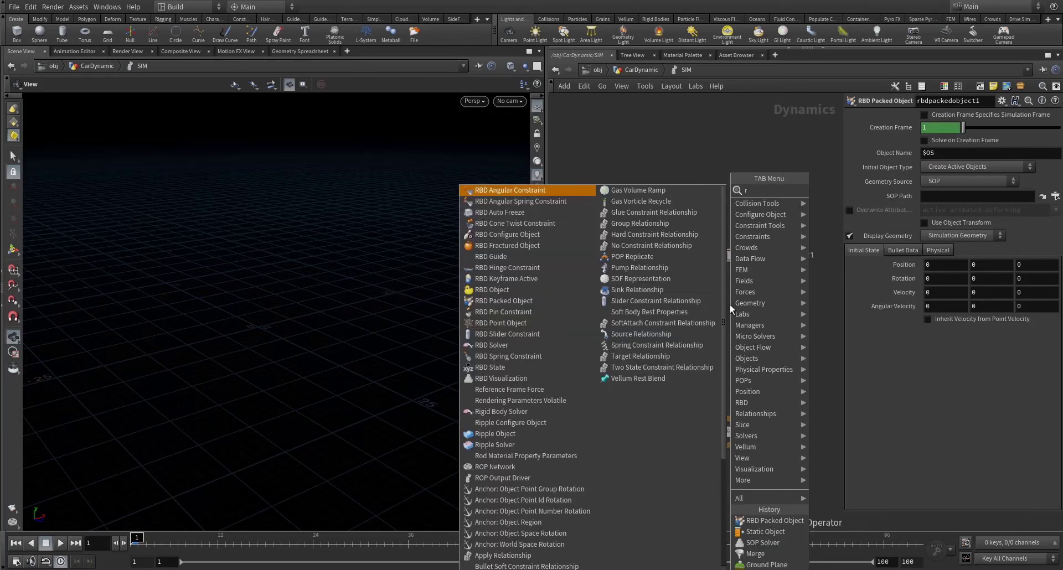
{"action": "key", "text": "Return"}
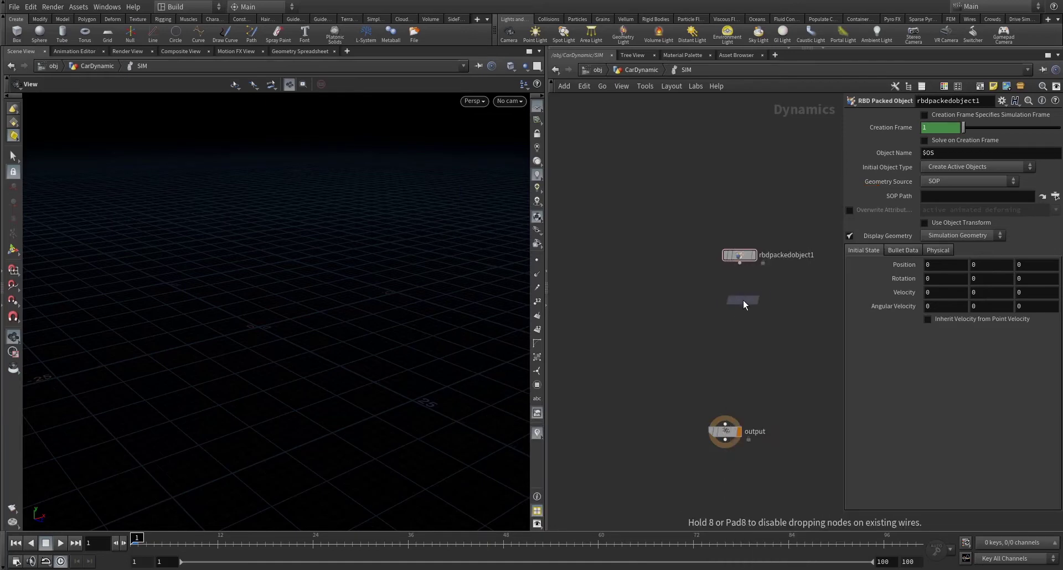
{"action": "left_click", "coordinate": [751, 298]}
- Add a Ground Plane beside the solver, then a Merge and a Gravity Force beneath
{"action": "key", "text": "Tab"}
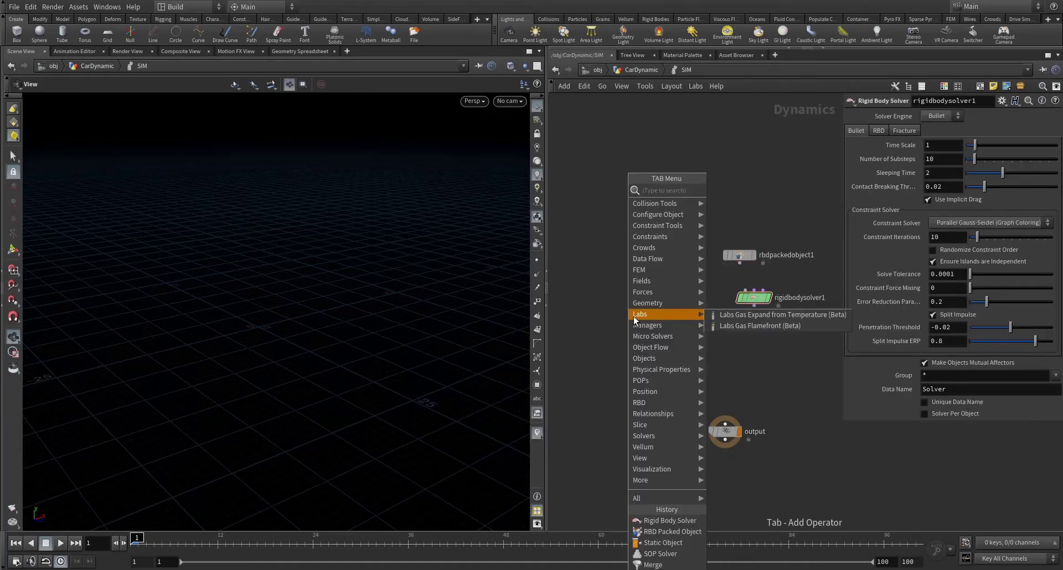
{"action": "type", "text": "gravity"}
{"action": "key", "text": "Return"}
{"action": "left_click", "coordinate": [607, 318]}
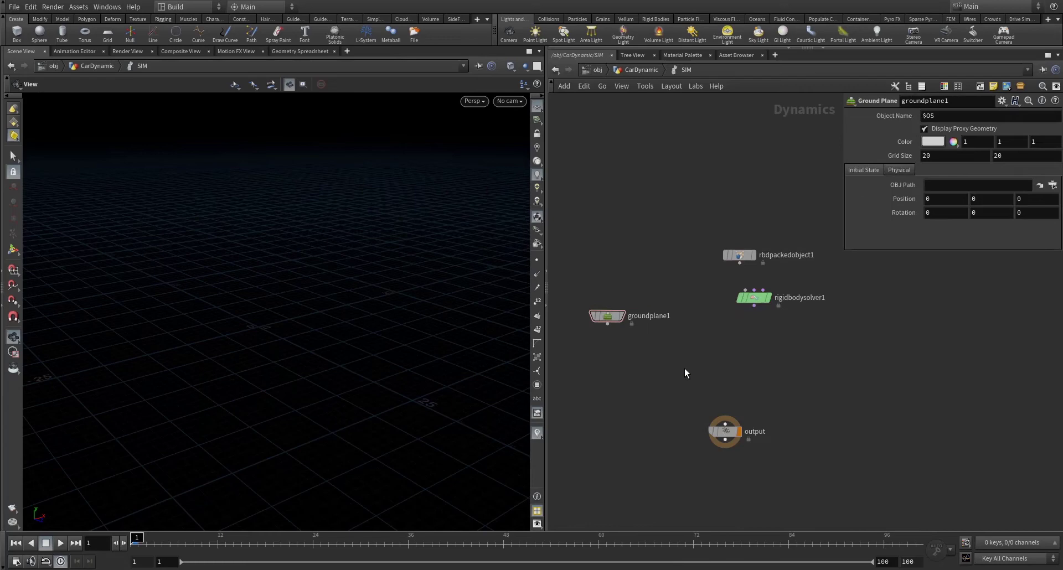
{"action": "key", "text": "Tab"}
{"action": "type", "text": "merge"}
{"action": "key", "text": "Return"}
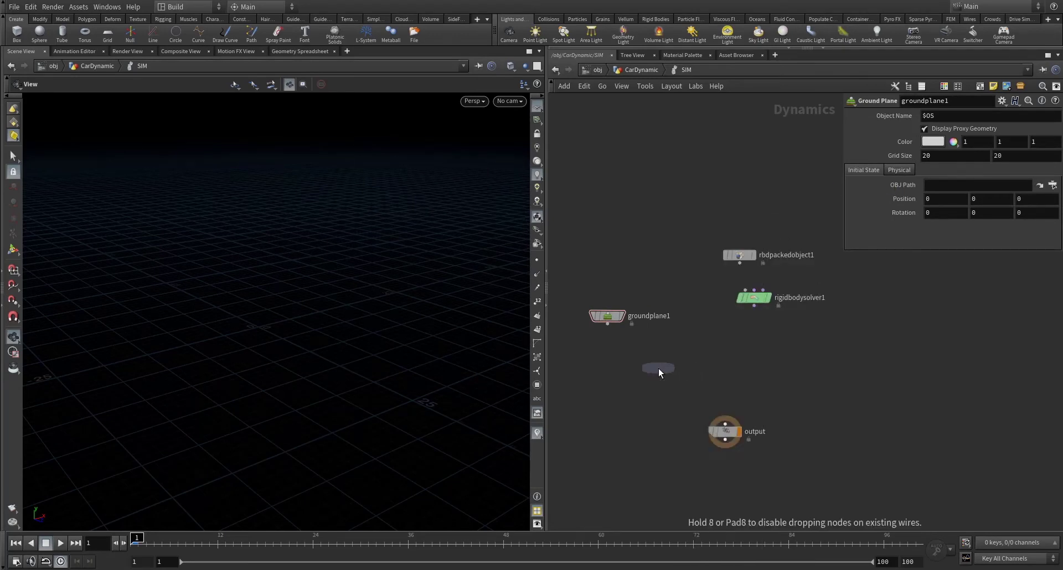
{"action": "left_click", "coordinate": [699, 339]}
{"action": "key", "text": "Tab"}
{"action": "type", "text": "gr"}
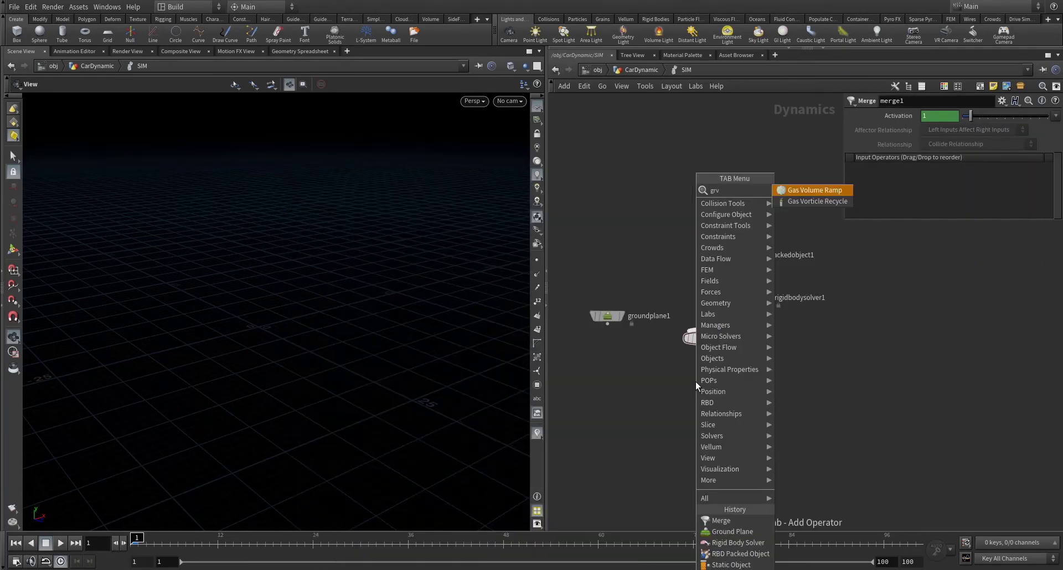
{"action": "type", "text": "a"}
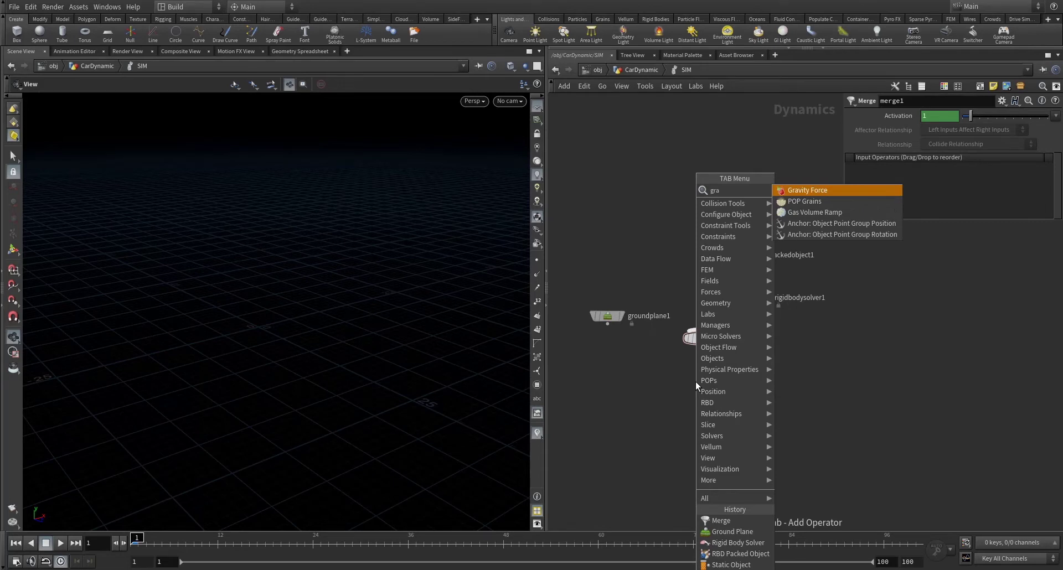
{"action": "key", "text": "Return"}
{"action": "left_click", "coordinate": [696, 384]}
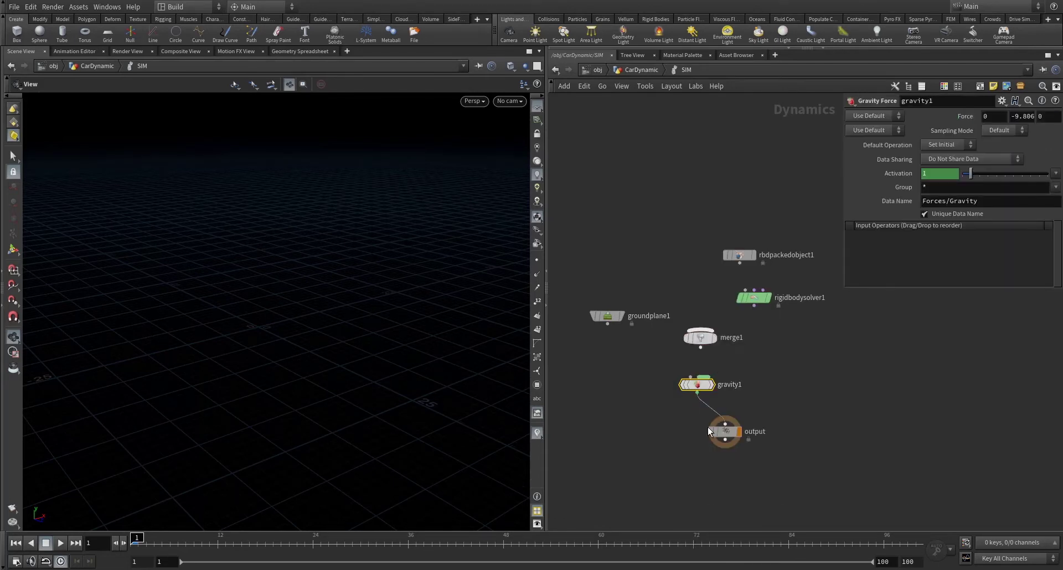
- Wire packed object into solver, solver and ground plane into merge1, then gravity1 and output
{"action": "left_click_drag", "start_coordinate": [707, 427], "coordinate": [684, 445]}
{"action": "left_click_drag", "start_coordinate": [608, 325], "coordinate": [753, 306]}
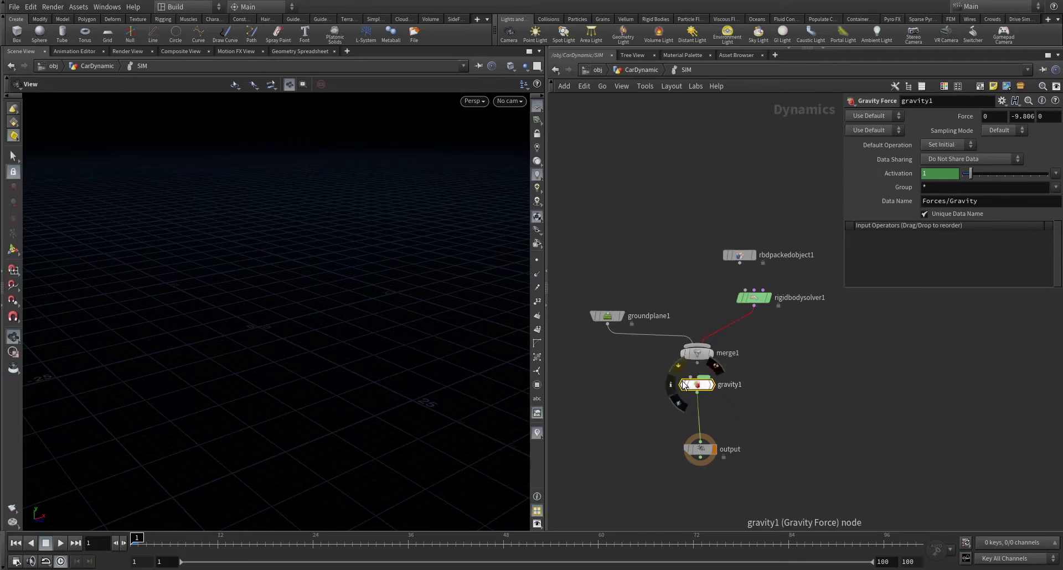
{"action": "left_click", "coordinate": [697, 363]}
{"action": "left_click", "coordinate": [682, 389]}
{"action": "left_click_drag", "start_coordinate": [696, 387], "coordinate": [701, 398]}
{"action": "left_click_drag", "start_coordinate": [697, 354], "coordinate": [695, 360]}
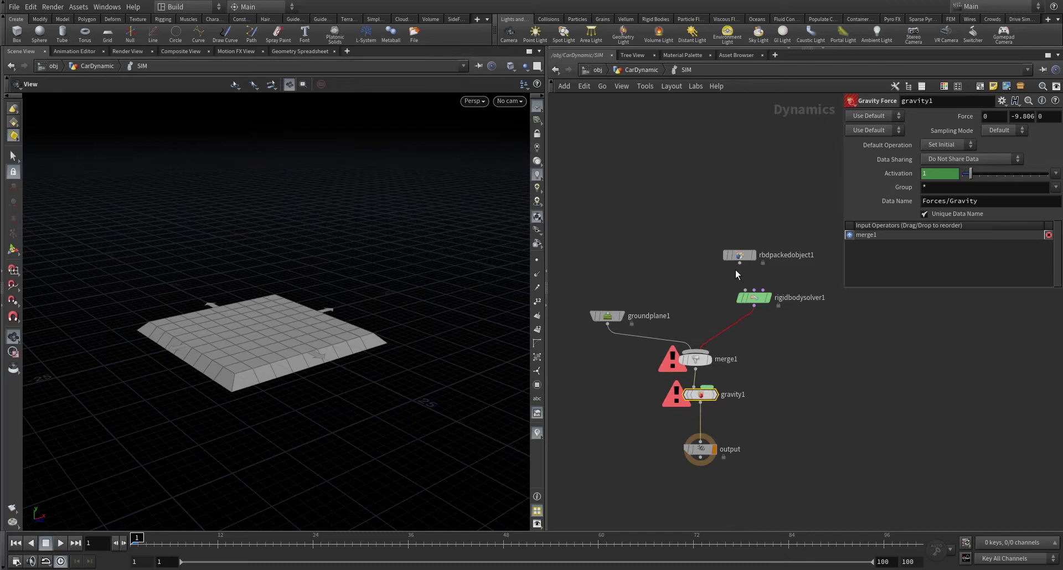
{"action": "left_click_drag", "start_coordinate": [739, 264], "coordinate": [746, 240]}
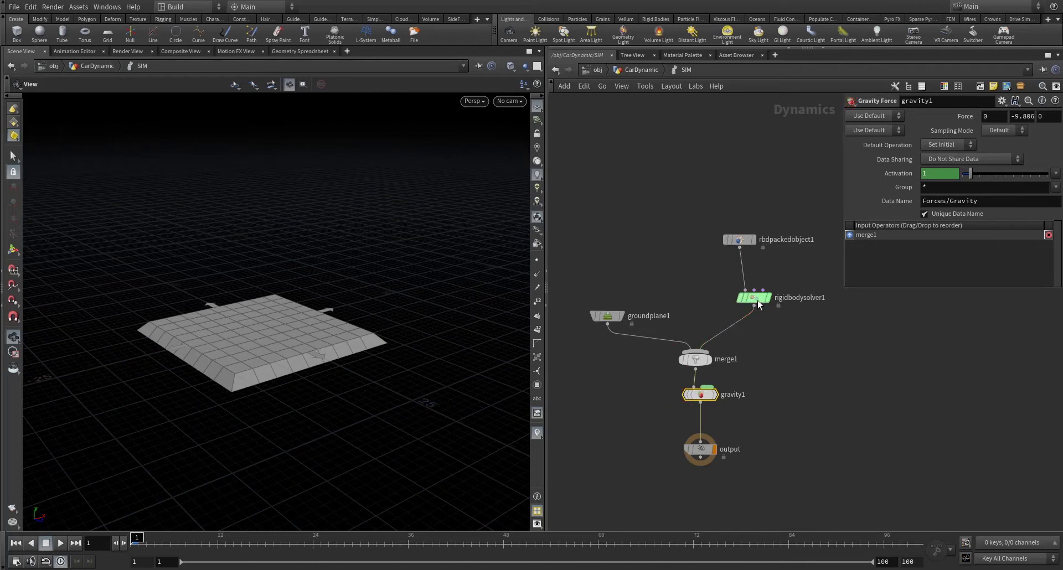
- Switch to rounded wires and tidy the layout of the packed object, ground plane, gravity and output
{"action": "left_click_drag", "start_coordinate": [757, 300], "coordinate": [747, 325]}
{"action": "key", "text": "shift+s"}
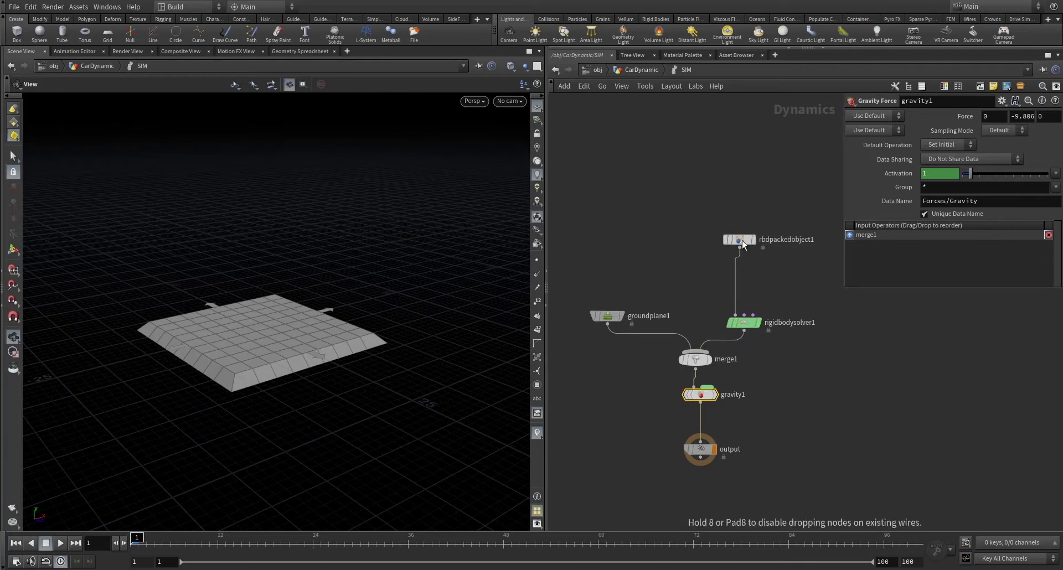
{"action": "left_click_drag", "start_coordinate": [741, 243], "coordinate": [712, 245]}
{"action": "left_click_drag", "start_coordinate": [609, 317], "coordinate": [622, 324]}
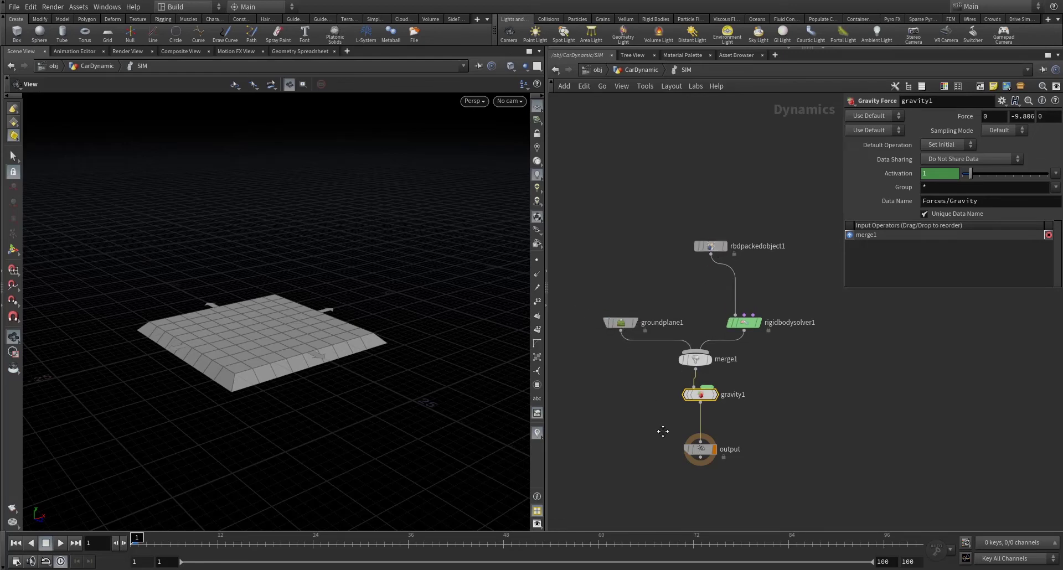
{"action": "middle_click_drag", "start_coordinate": [664, 429], "coordinate": [655, 353]}
{"action": "left_click_drag", "start_coordinate": [692, 373], "coordinate": [691, 382]}
{"action": "left_click_drag", "start_coordinate": [694, 330], "coordinate": [694, 342]}
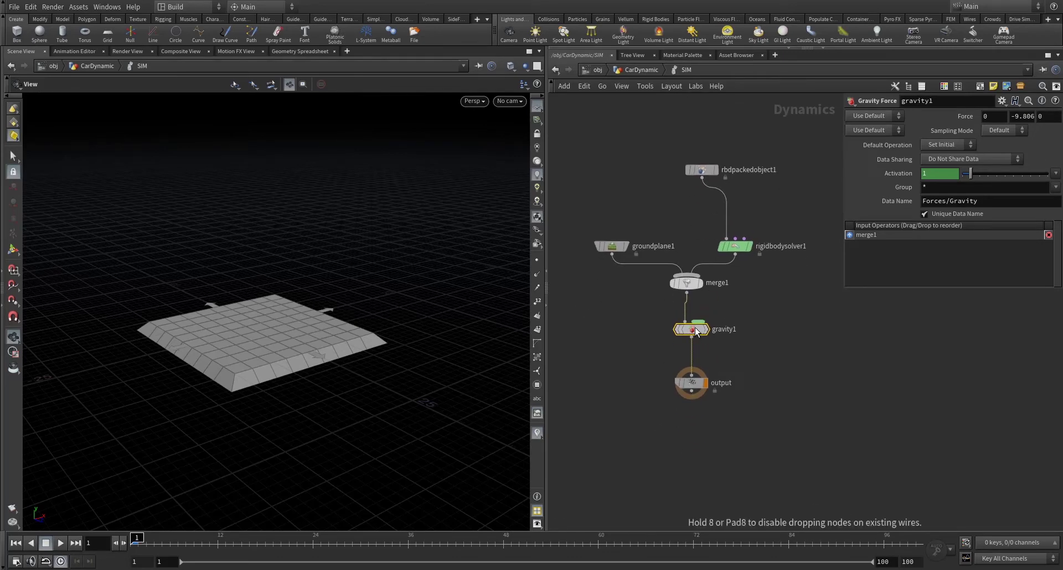
{"action": "middle_click_drag", "start_coordinate": [726, 161], "coordinate": [708, 235]}
{"action": "left_click", "coordinate": [685, 251]}
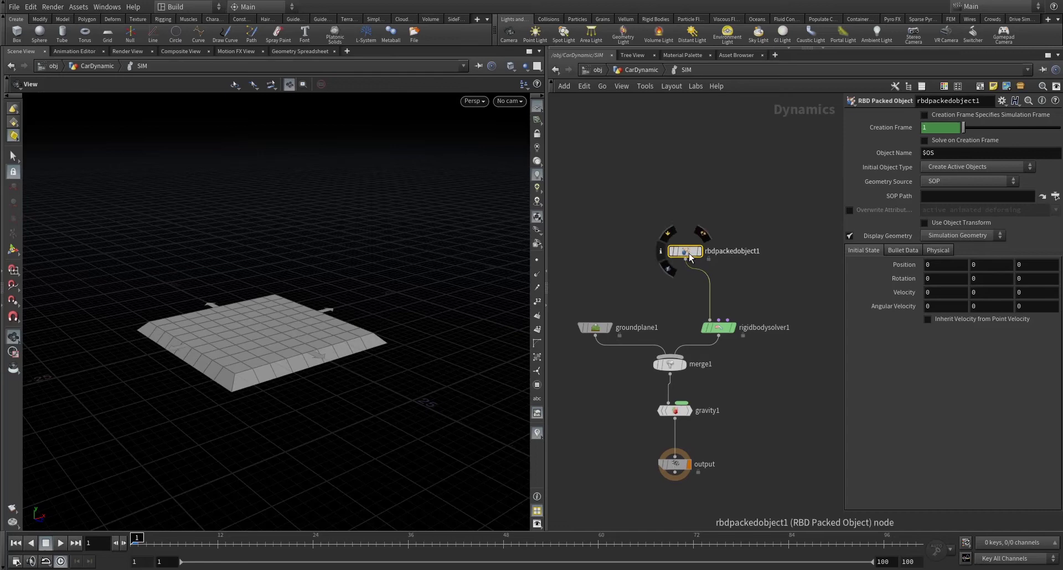
- Set rbdpackedobject1's Geometry Source to First Context Geometry
{"action": "left_click_drag", "start_coordinate": [685, 251], "coordinate": [666, 266]}
{"action": "left_click_drag", "start_coordinate": [627, 229], "coordinate": [705, 287]}
{"action": "left_click_drag", "start_coordinate": [603, 207], "coordinate": [716, 284]}
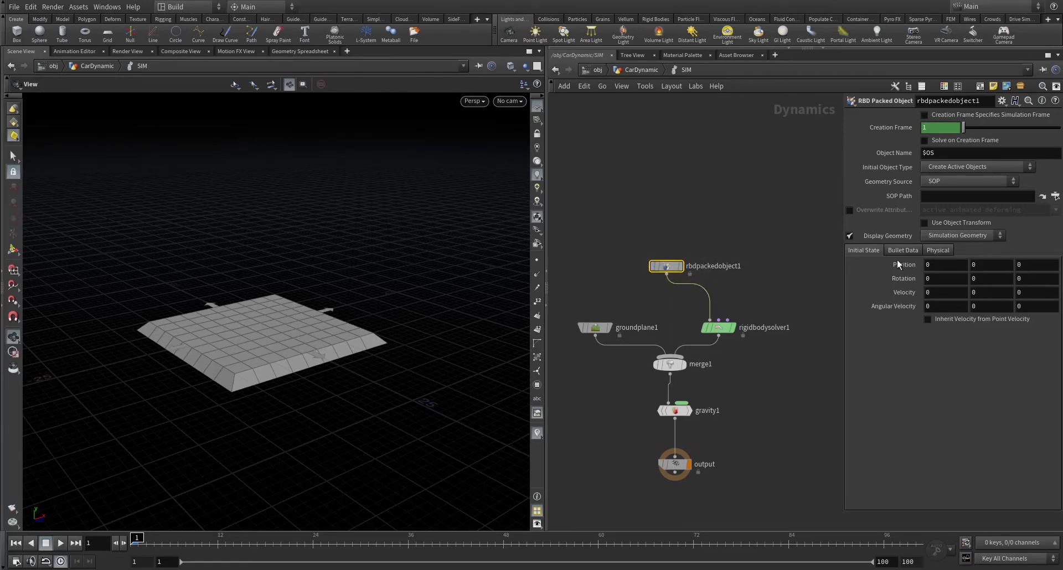
{"action": "left_click", "coordinate": [957, 180]}
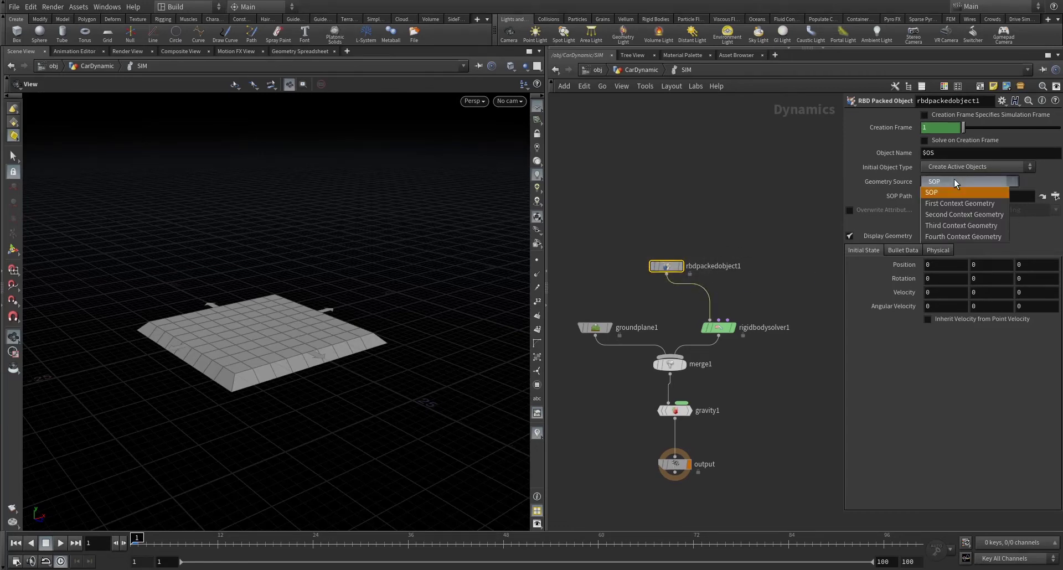
{"action": "left_click", "coordinate": [972, 204]}
- Inspect the OUT null in CarDynamic, then back in SIM reconfirm First Context Geometry
{"action": "left_click", "coordinate": [667, 70]}
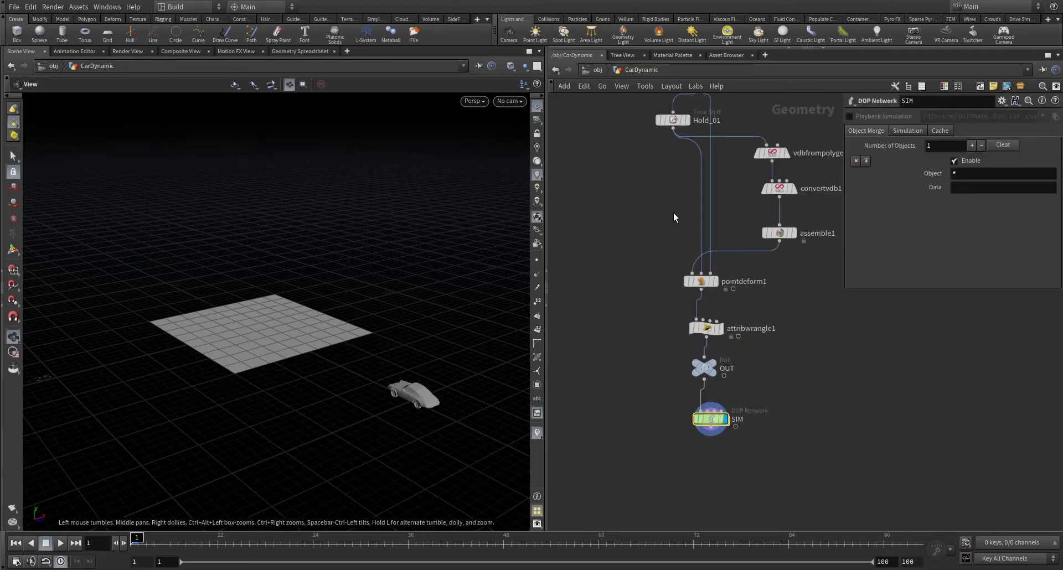
{"action": "scroll", "coordinate": [657, 388], "scroll_direction": "up", "scroll_amount": 3}
{"action": "left_click_drag", "start_coordinate": [636, 230], "coordinate": [750, 299]}
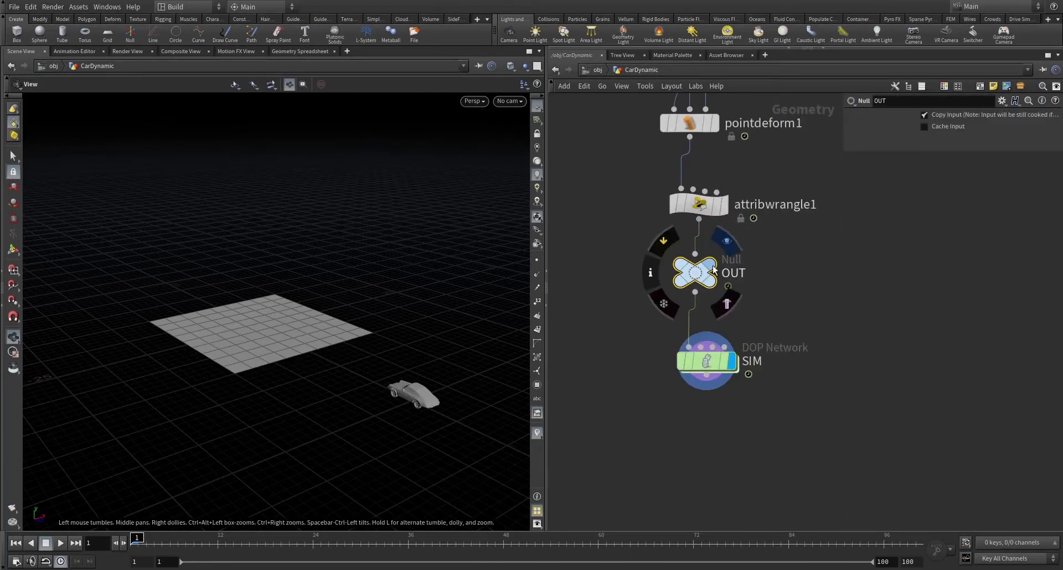
{"action": "left_click_drag", "start_coordinate": [596, 247], "coordinate": [798, 310]}
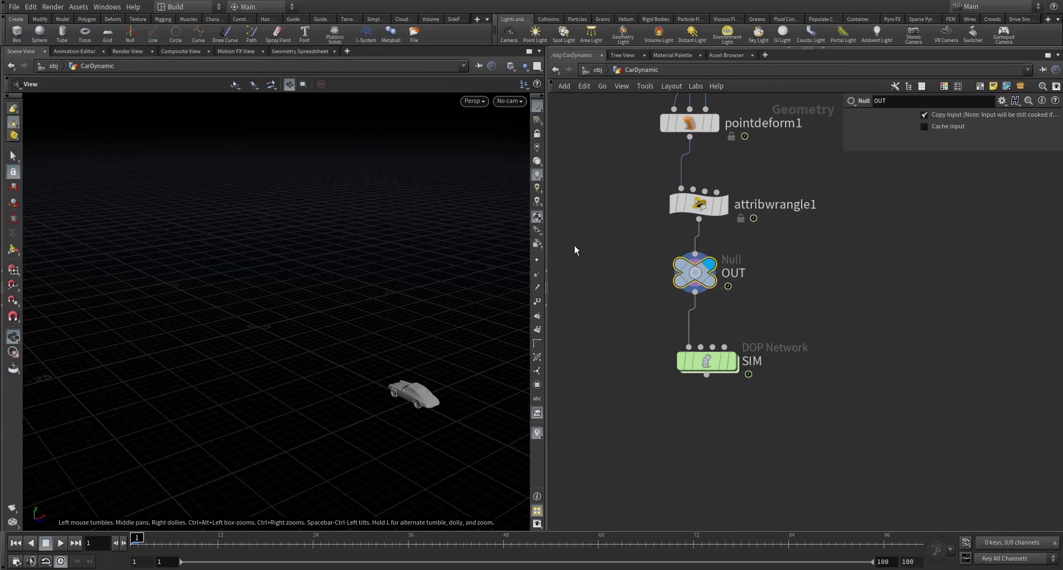
{"action": "double_click", "coordinate": [700, 361]}
{"action": "left_click", "coordinate": [968, 182]}
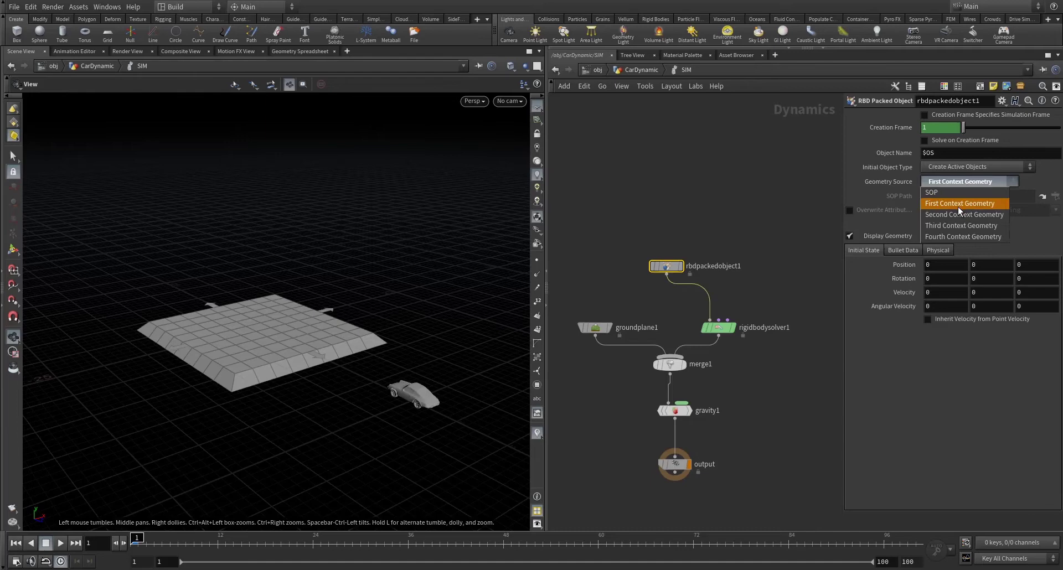
{"action": "left_click", "coordinate": [957, 204]}
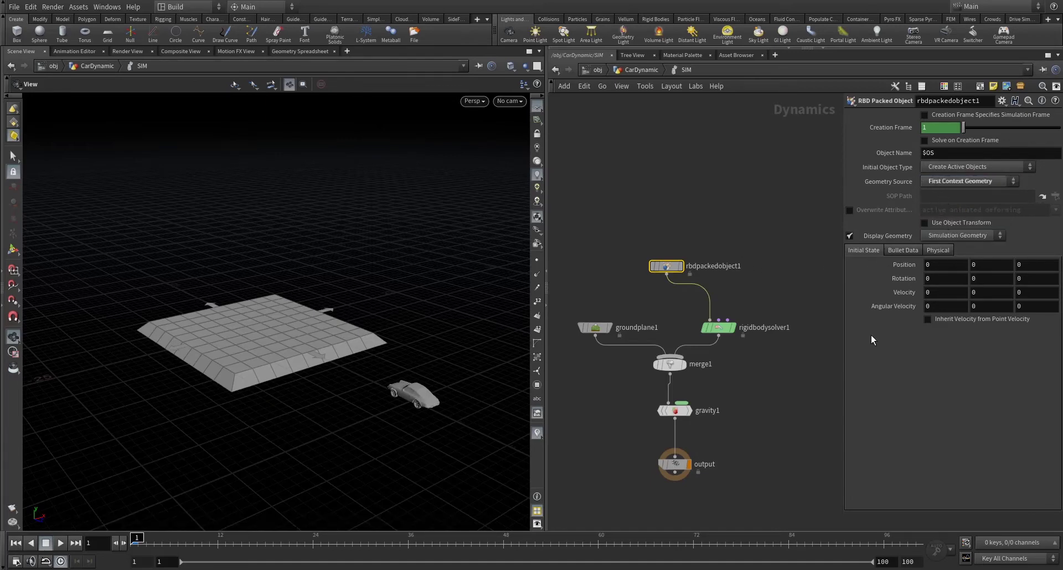
{"action": "key", "text": "Down"}
{"action": "key", "text": "Down"}
{"action": "key", "text": "Down"}
{"action": "key", "text": "Down"}
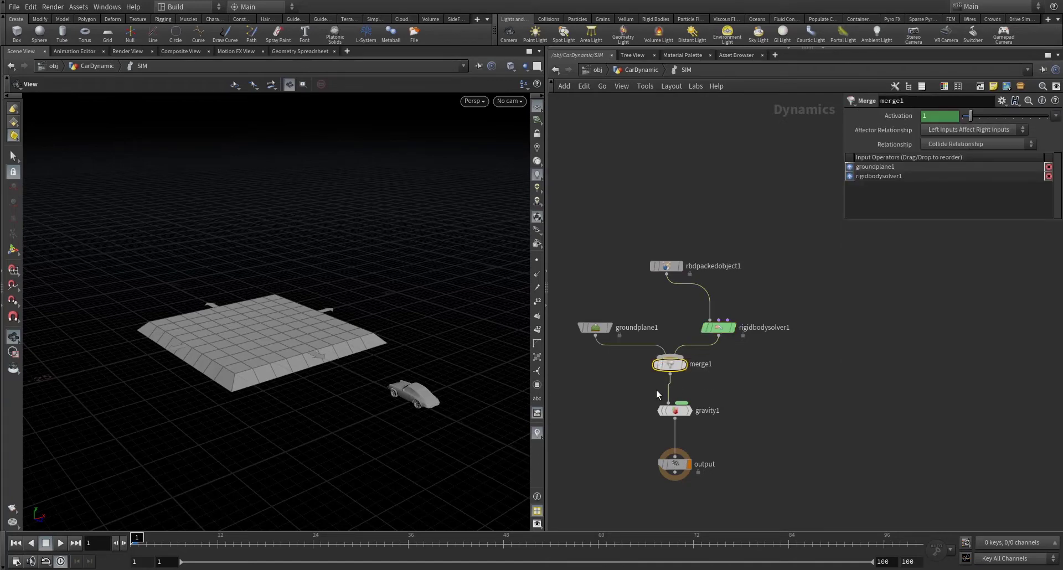
- Play the simulation twice around the ground plane, rewinding to frame 1 after each run
{"action": "left_click", "coordinate": [61, 543]}
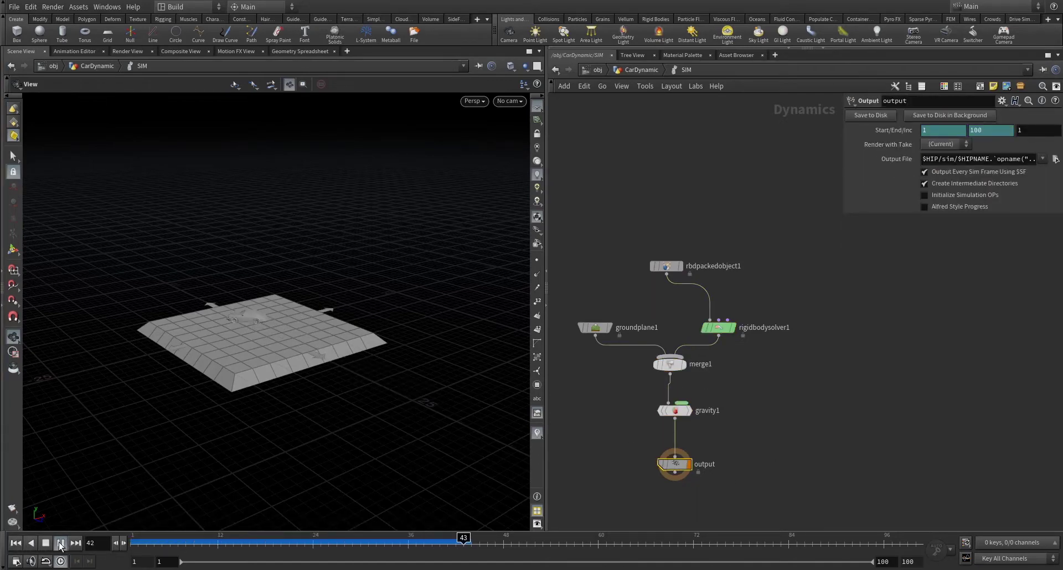
{"action": "left_click", "coordinate": [15, 543]}
{"action": "left_click", "coordinate": [64, 543]}
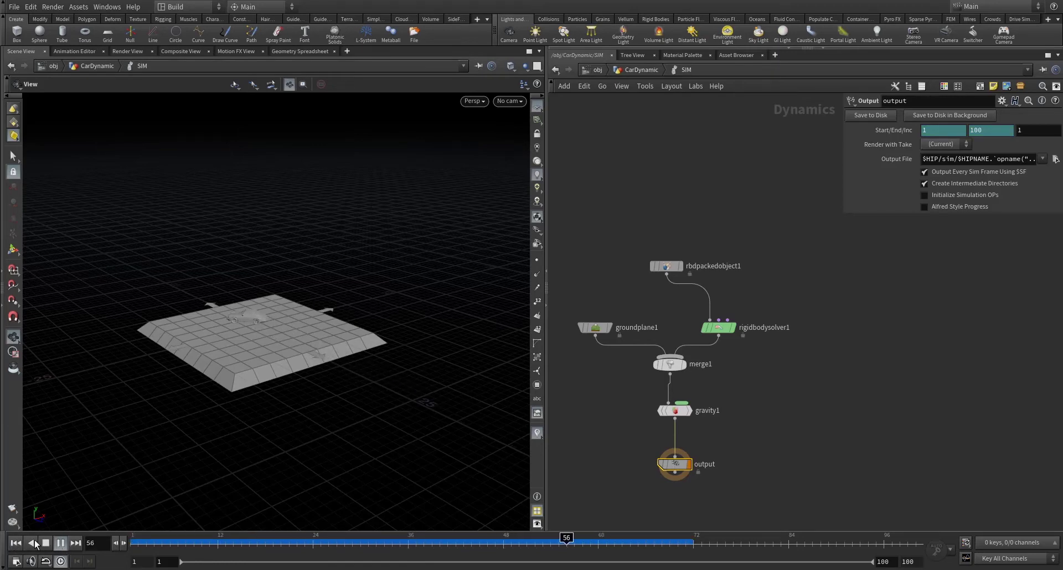
{"action": "left_click", "coordinate": [46, 542]}
{"action": "scroll", "coordinate": [207, 352], "scroll_direction": "up", "scroll_amount": 3}
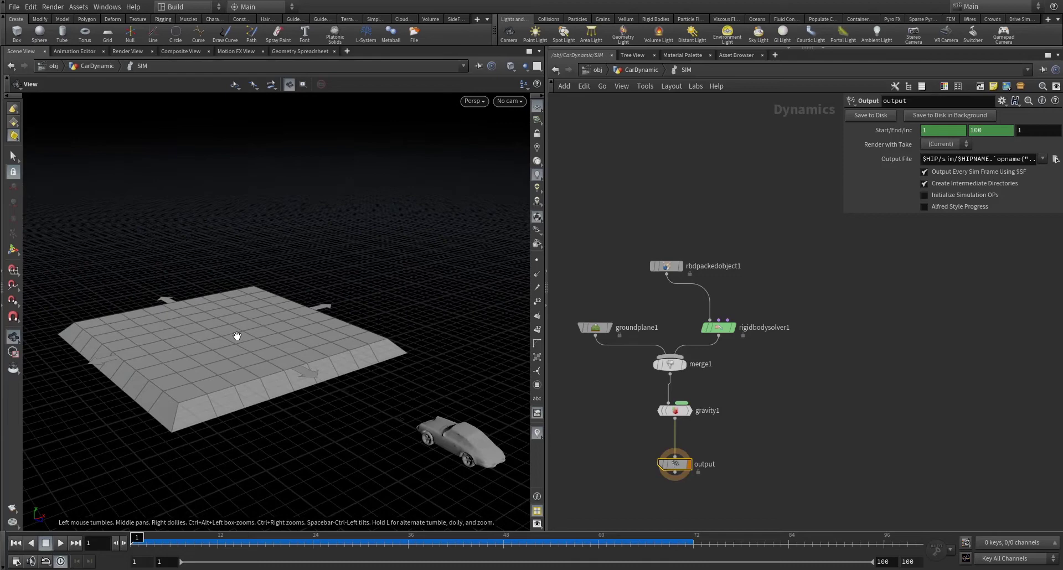
{"action": "left_click_drag", "start_coordinate": [237, 336], "coordinate": [222, 392]}
{"action": "left_click", "coordinate": [60, 543]}
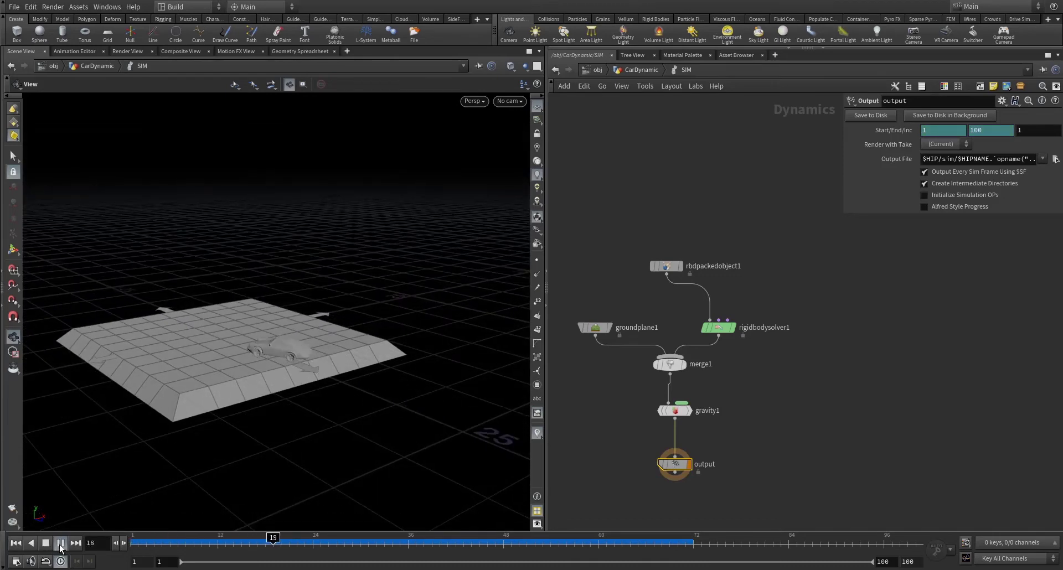
{"action": "left_click", "coordinate": [16, 543]}
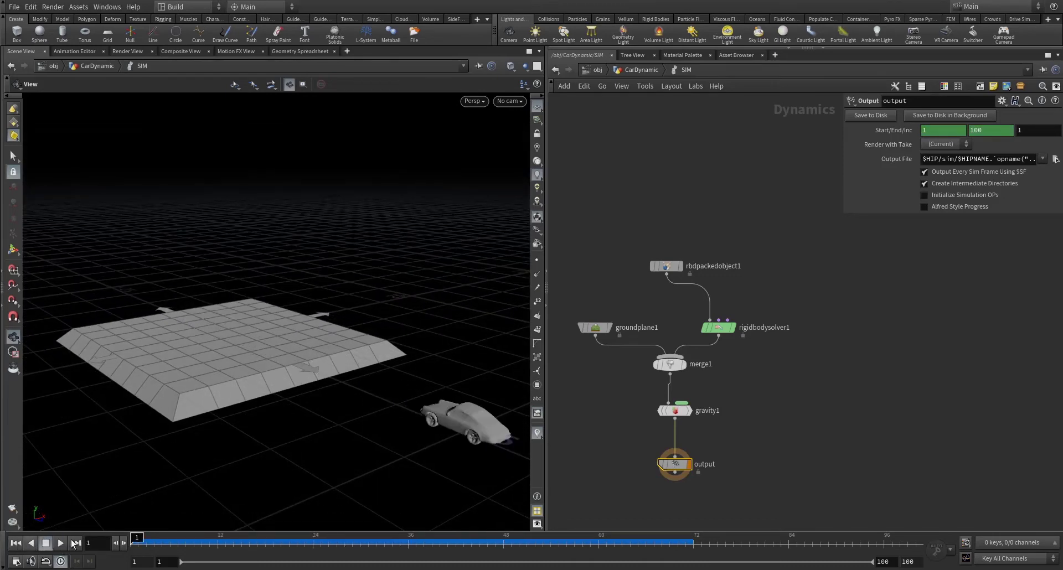
{"action": "scroll", "coordinate": [742, 343], "scroll_direction": "up", "scroll_amount": 5}
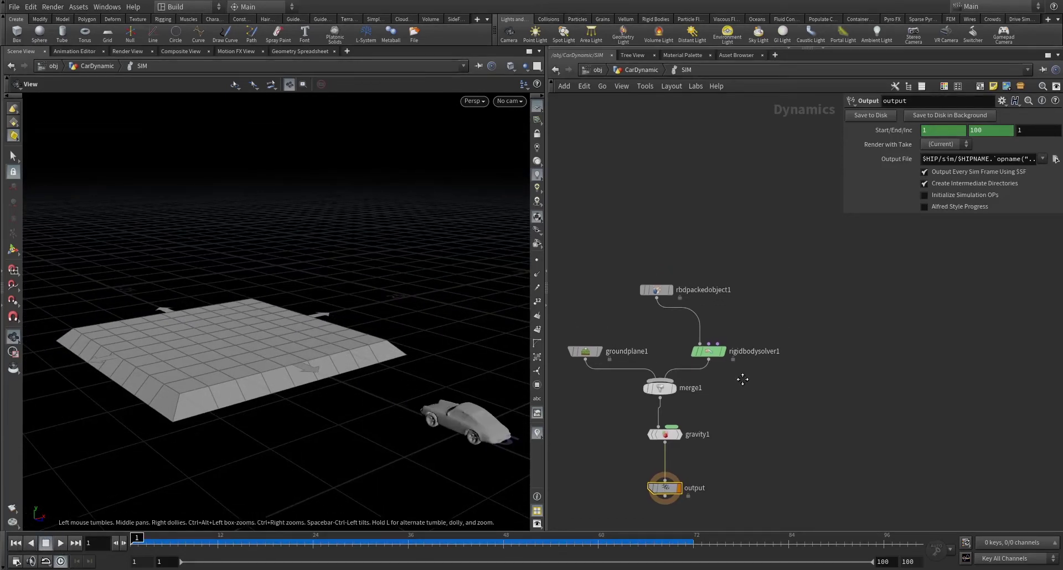
- Add a SOP Solver wired into rigidbodysolver1's Post-Solve input
{"action": "left_click", "coordinate": [707, 347]}
{"action": "key", "text": "Tab"}
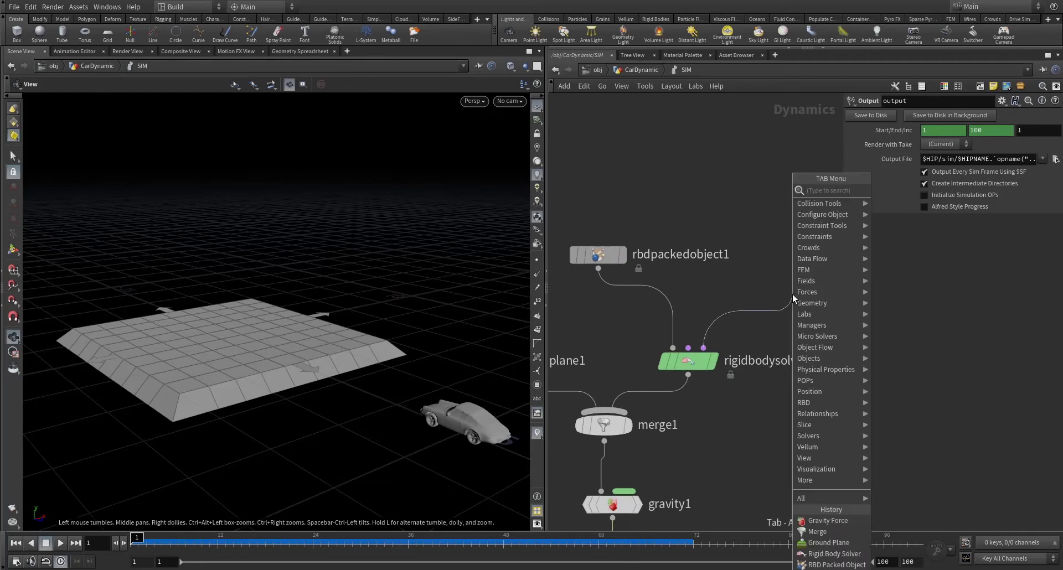
{"action": "type", "text": "sop solver"}
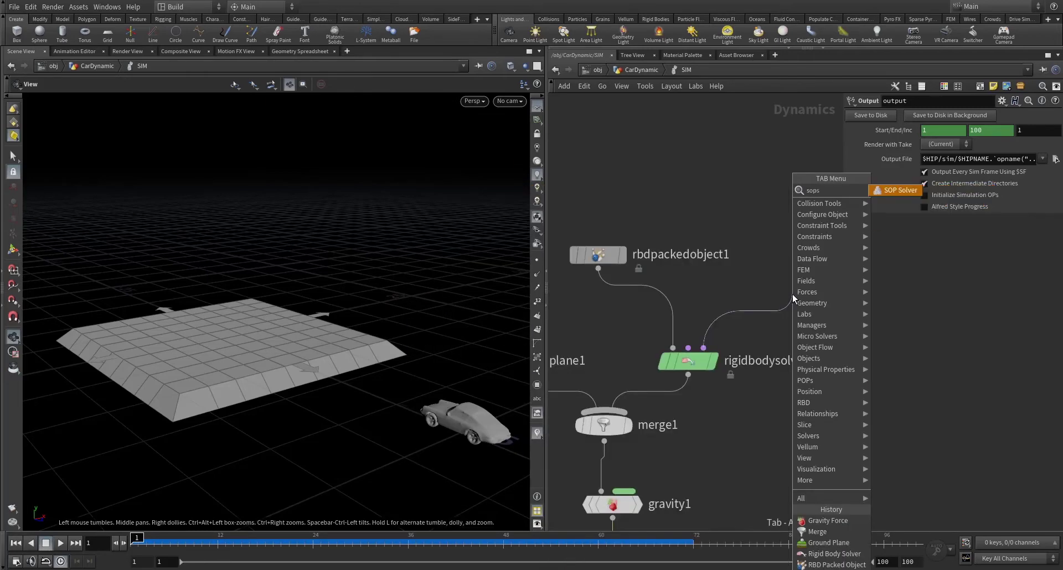
{"action": "key", "text": "Return"}
{"action": "left_click", "coordinate": [792, 293]}
{"action": "scroll", "coordinate": [792, 294], "scroll_direction": "down", "scroll_amount": 1}
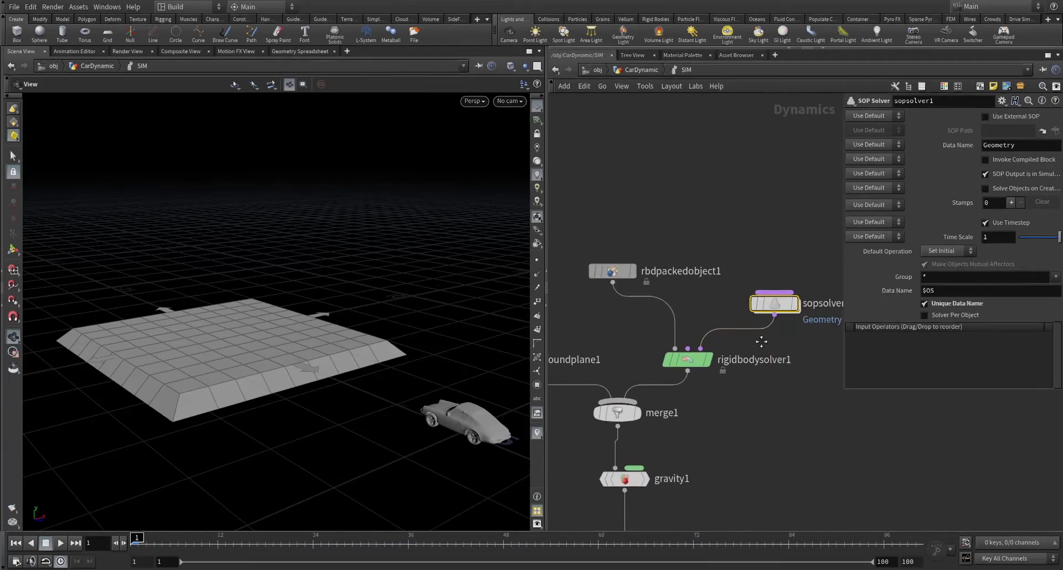
{"action": "middle_click_drag", "start_coordinate": [792, 294], "coordinate": [736, 312]}
- Inside sopsolver1, add an Attribute Wrangle after dop_geometry and start its VEXpression
{"action": "double_click", "coordinate": [736, 306]}
{"action": "left_click_drag", "start_coordinate": [631, 329], "coordinate": [625, 370]}
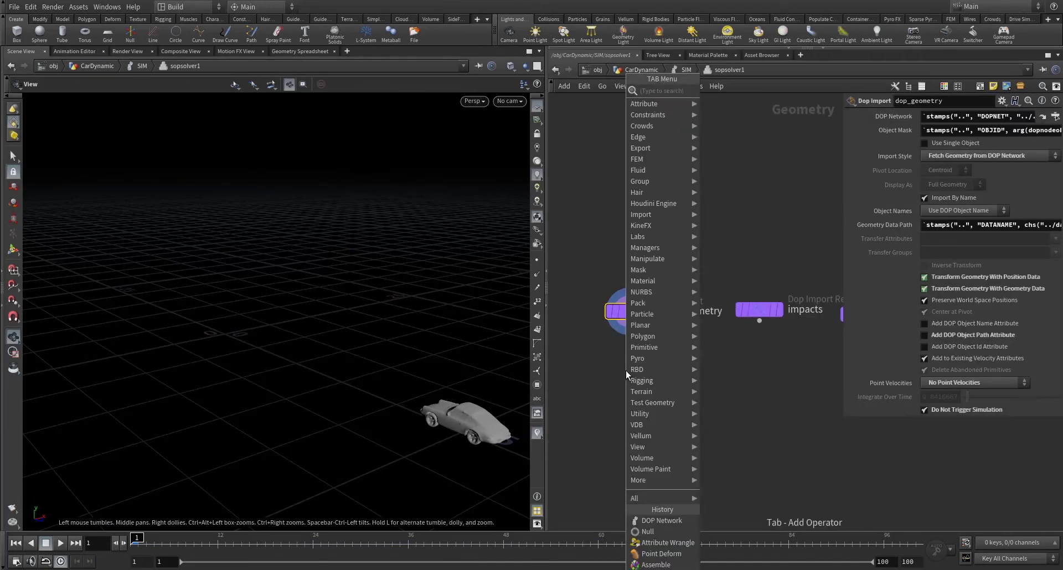
{"action": "type", "text": "attrib wrangle"}
{"action": "key", "text": "Return"}
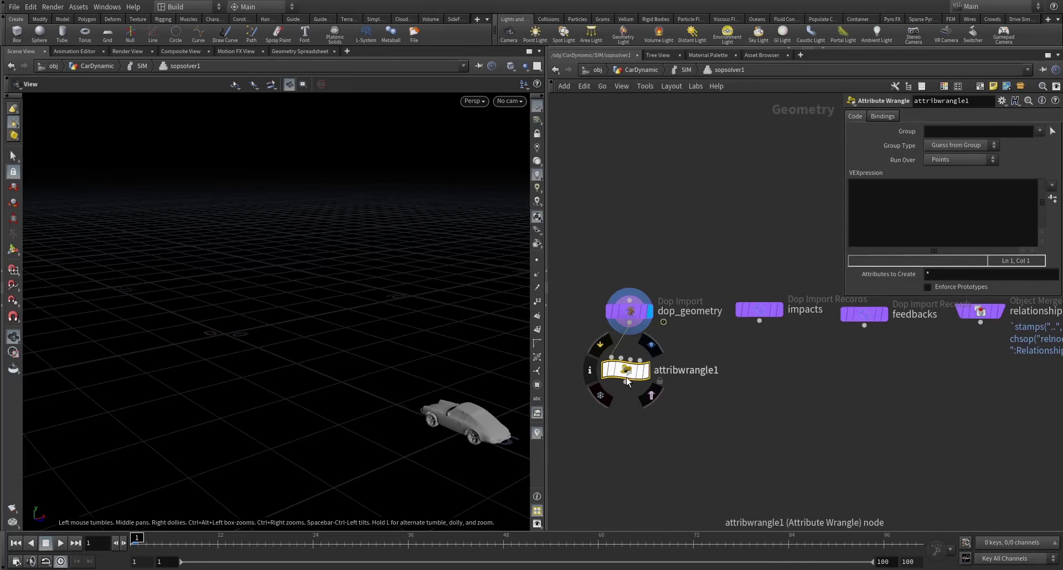
{"action": "left_click_drag", "start_coordinate": [625, 369], "coordinate": [642, 379]}
{"action": "left_click", "coordinate": [946, 230]}
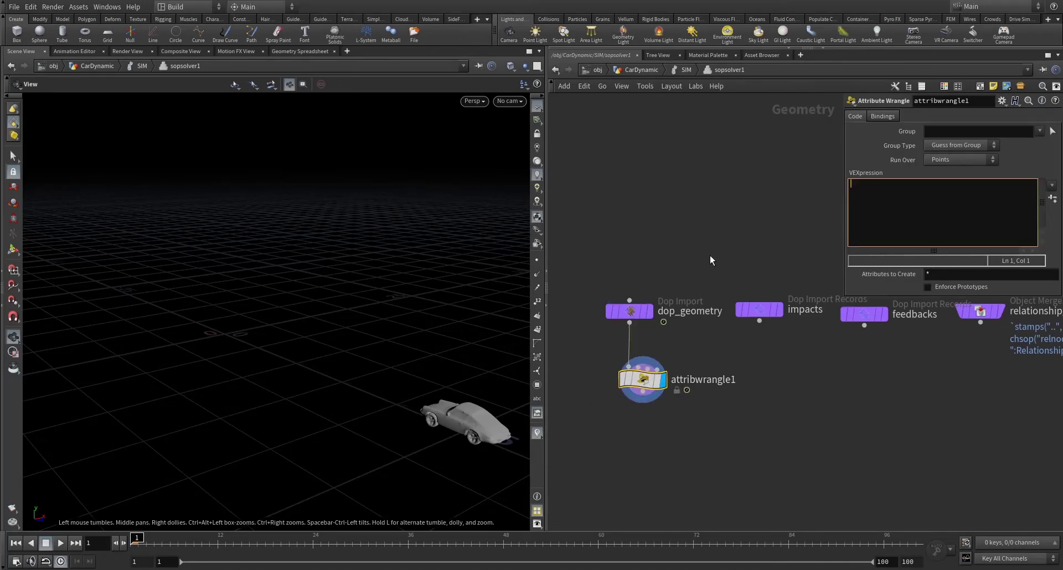
{"action": "left_click_drag", "start_coordinate": [141, 537], "coordinate": [146, 537]}
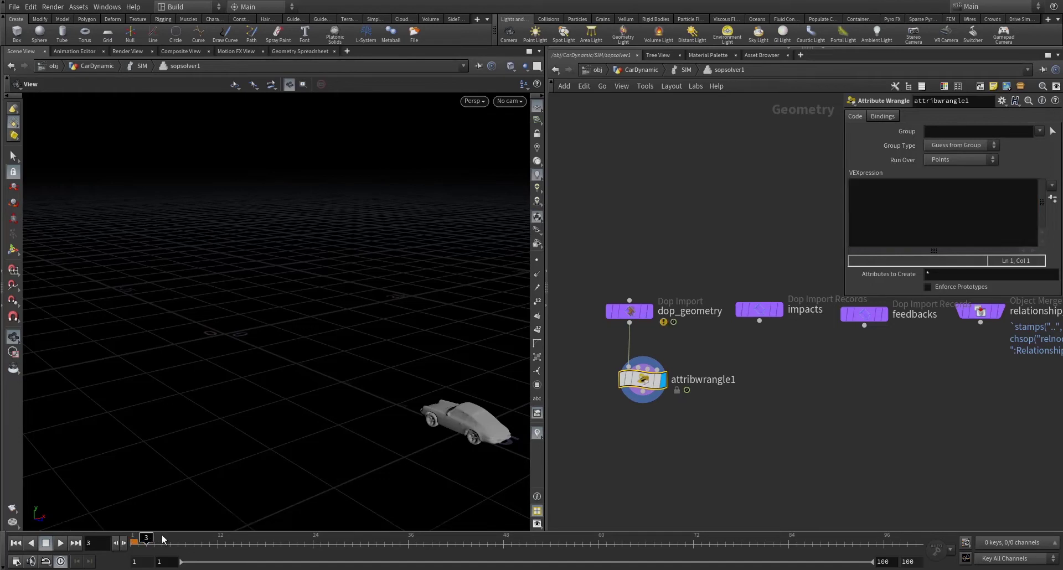
{"action": "key", "text": "u"}
{"action": "scroll", "coordinate": [752, 247], "scroll_direction": "down", "scroll_amount": 3}
{"action": "scroll", "coordinate": [720, 233], "scroll_direction": "up", "scroll_amount": 6}
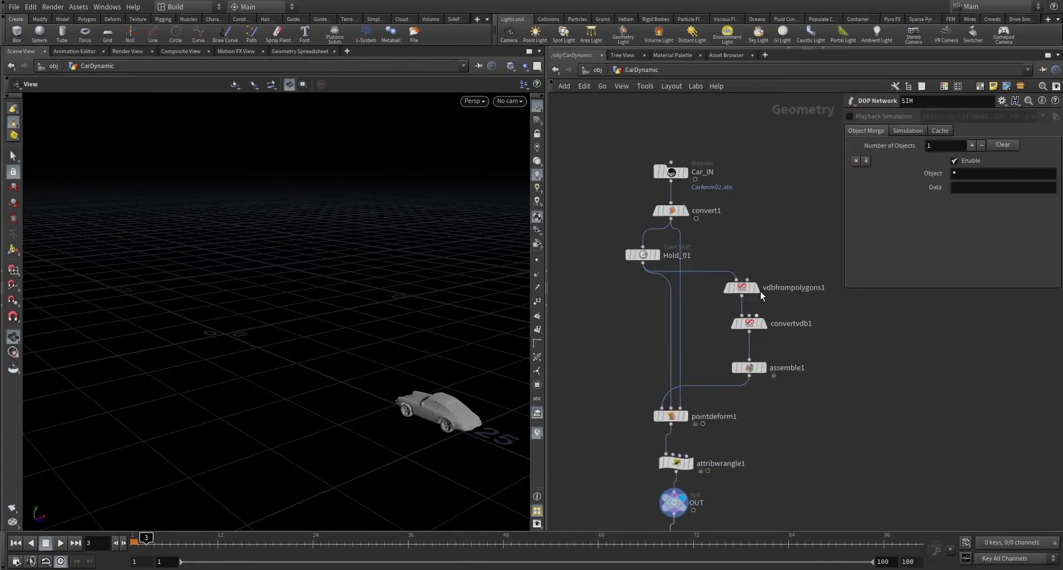
{"action": "left_click", "coordinate": [693, 232]}
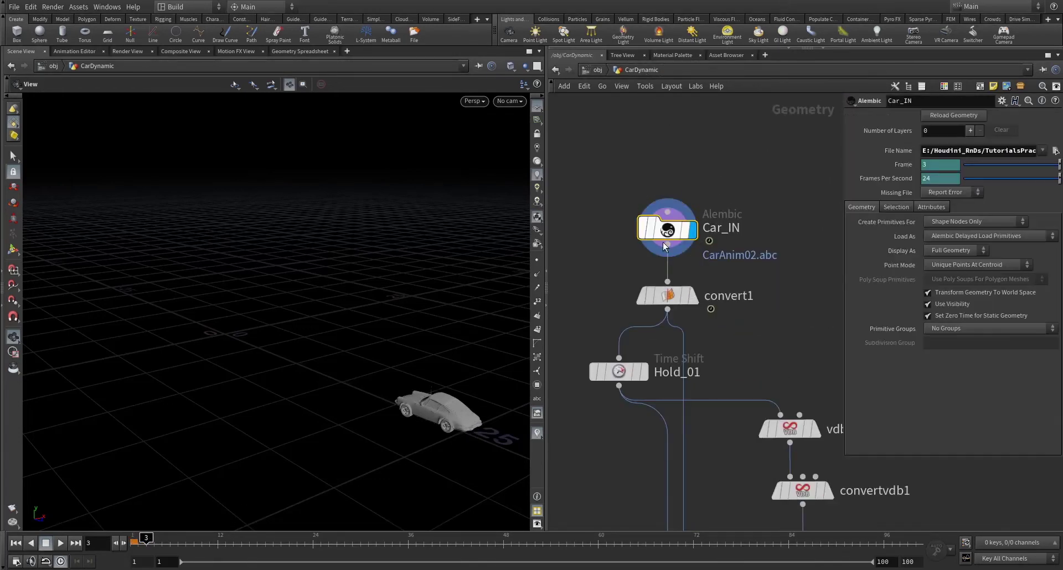
{"action": "left_click", "coordinate": [153, 539]}
{"action": "left_click_drag", "start_coordinate": [152, 540], "coordinate": [357, 557]}
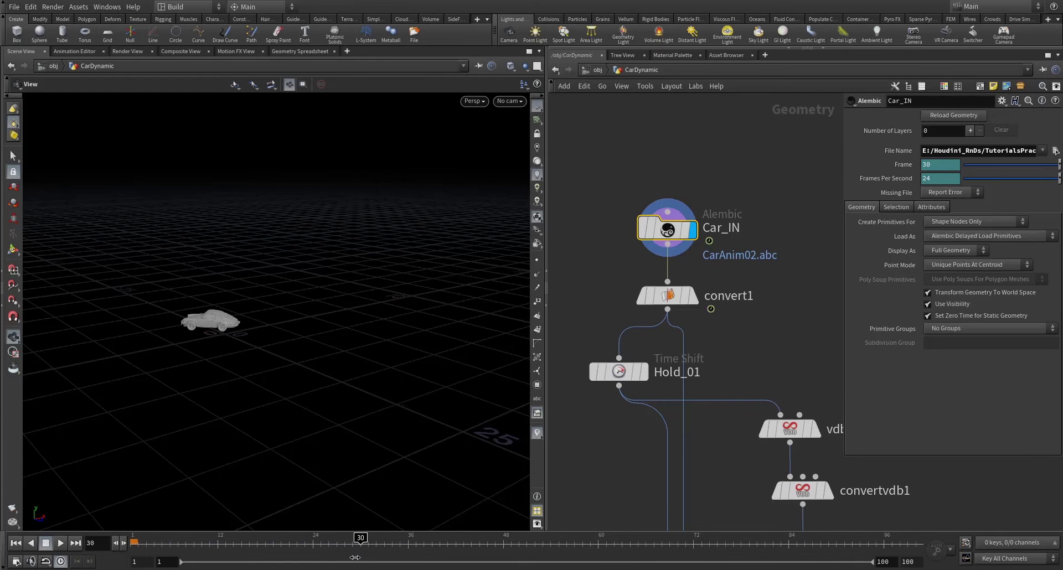
{"action": "scroll", "coordinate": [214, 309], "scroll_direction": "up", "scroll_amount": 2}
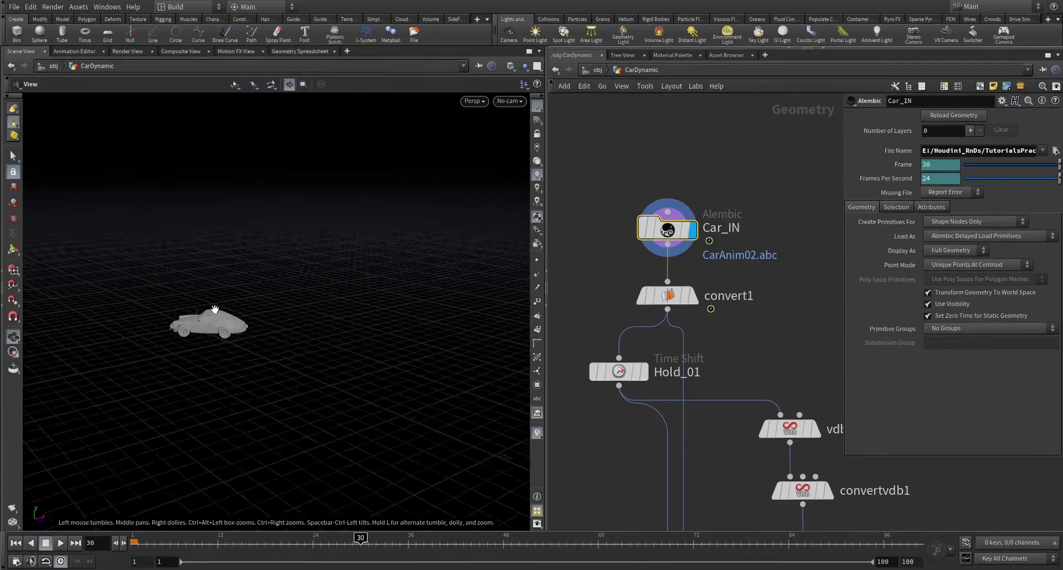
{"action": "right_click_drag", "start_coordinate": [215, 309], "coordinate": [264, 537]}
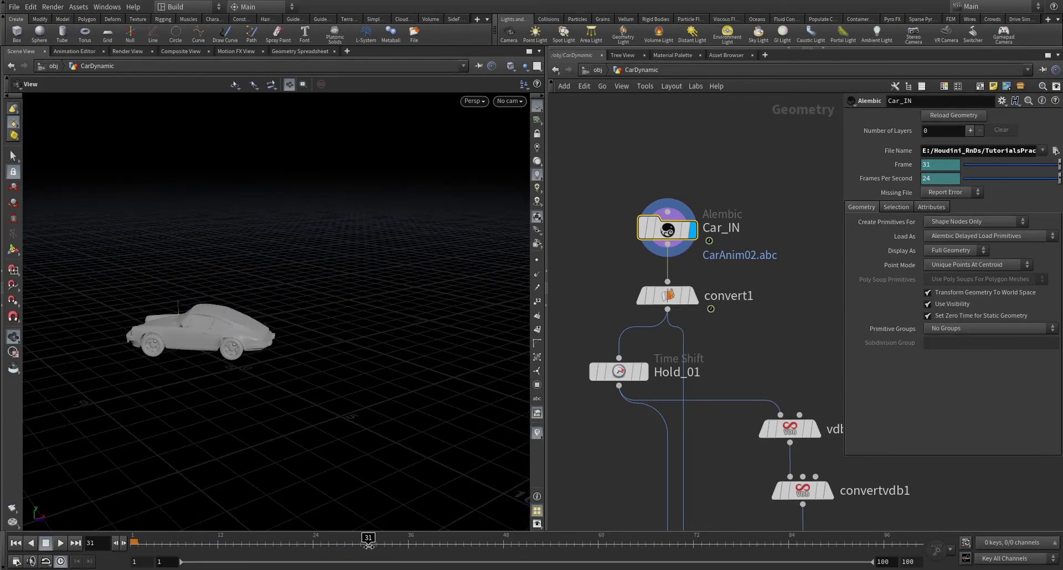
{"action": "left_click_drag", "start_coordinate": [361, 543], "coordinate": [127, 556]}
{"action": "scroll", "coordinate": [693, 342], "scroll_direction": "down", "scroll_amount": 4}
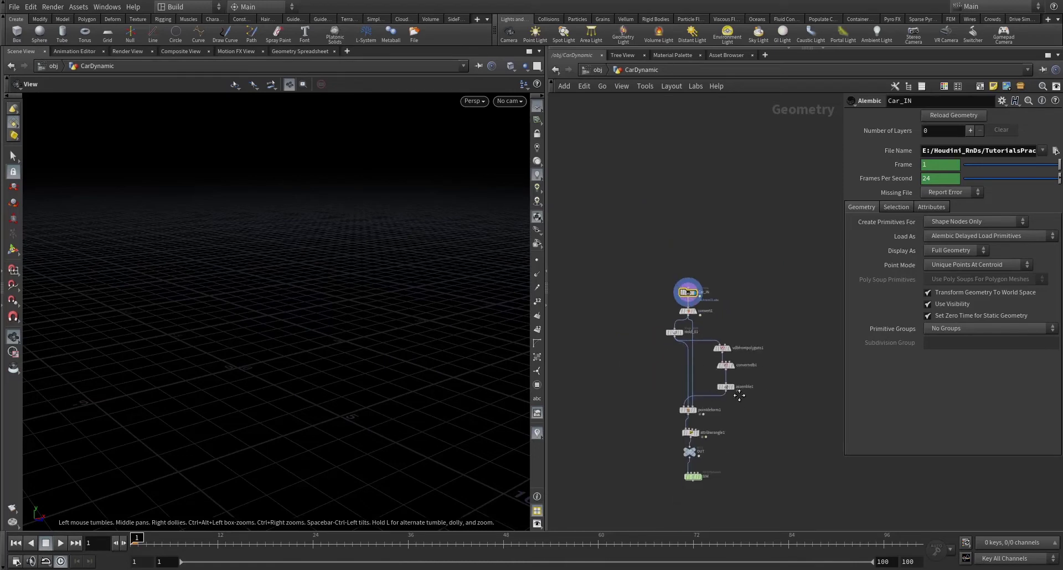
{"action": "scroll", "coordinate": [716, 360], "scroll_direction": "up", "scroll_amount": 3}
- Write if(f@Frame>29){ i@active=1; i@animated=0; } in the SOP Solver's wrangle
{"action": "double_click", "coordinate": [714, 349]}
{"action": "double_click", "coordinate": [642, 358]}
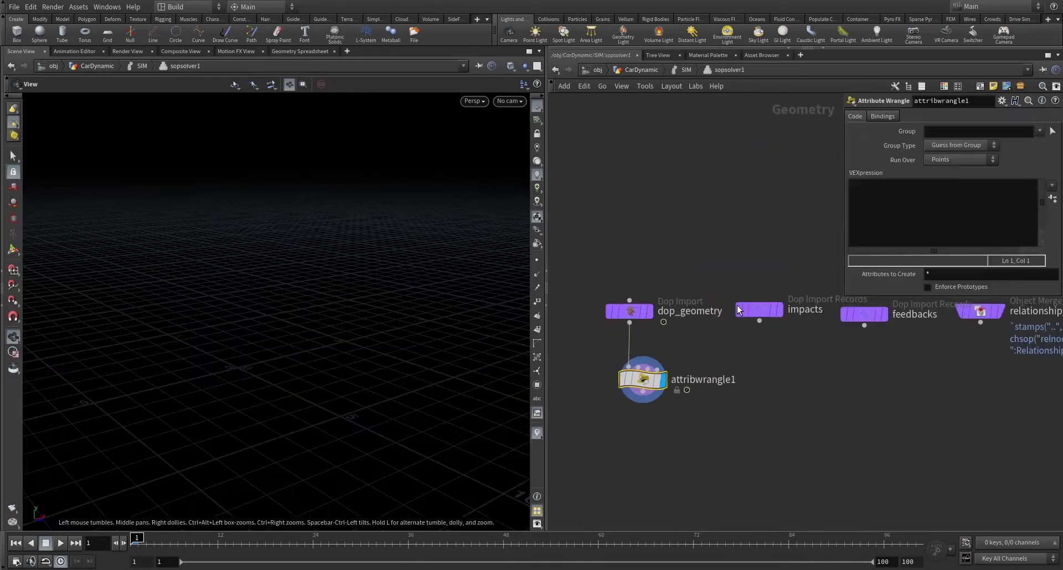
{"action": "left_click", "coordinate": [896, 217]}
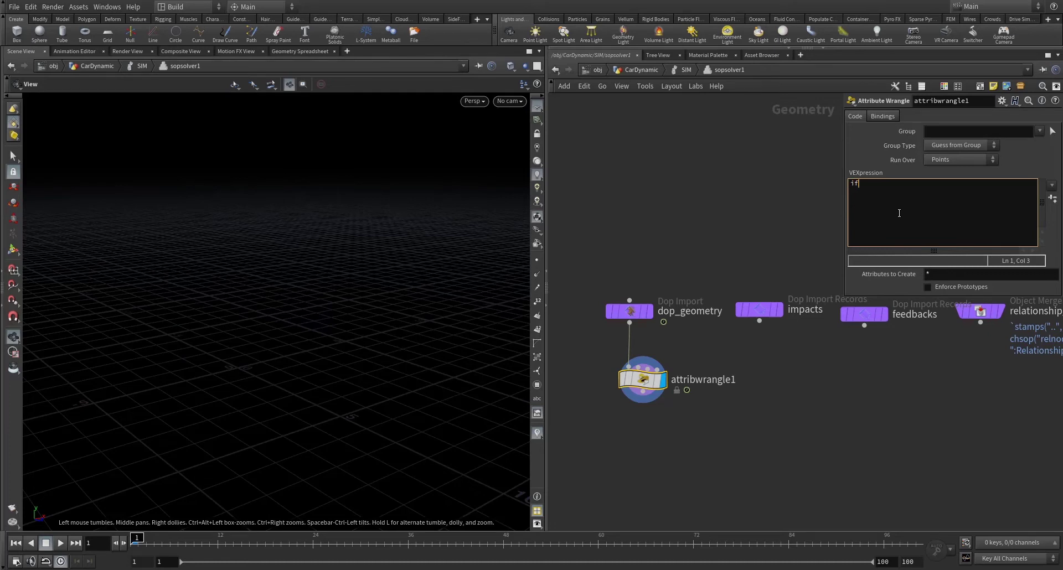
{"action": "type", "text": "if(f"}
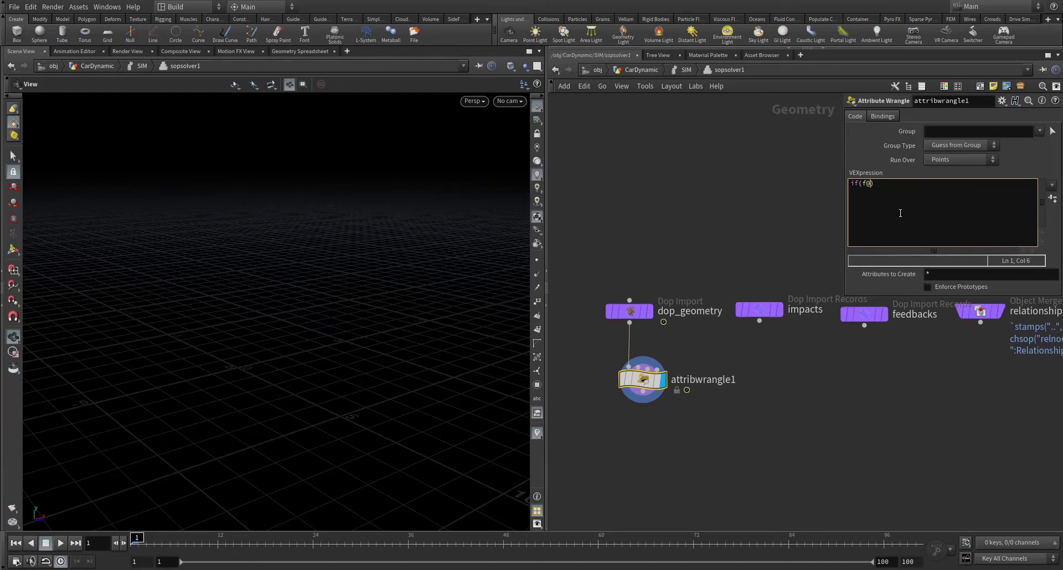
{"action": "type", "text": "@Fram"}
{"action": "type", "text": "v"}
{"action": "type", "text": "ctive"}
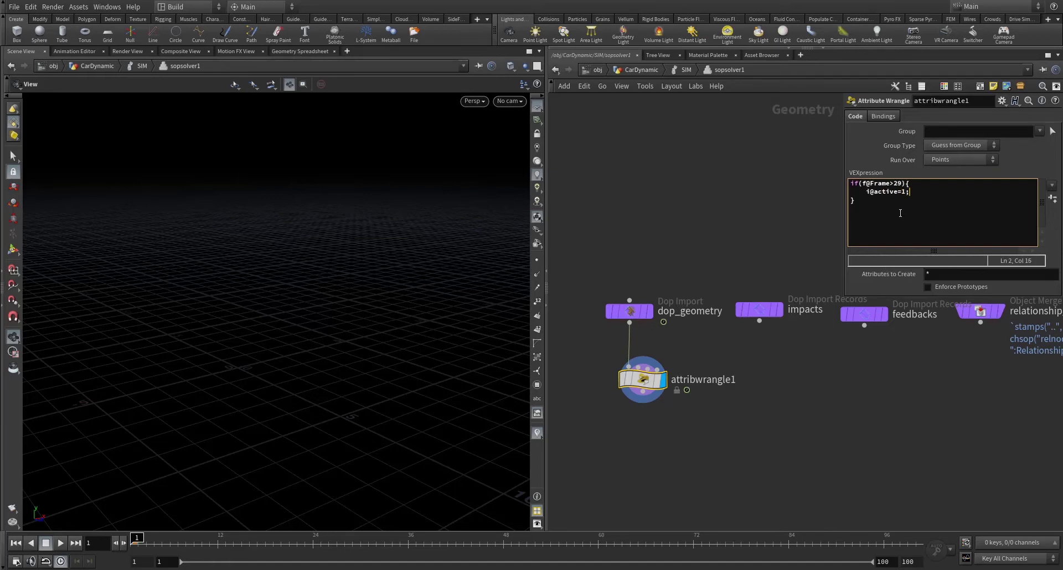
{"action": "type", "text": "i@ami"}
{"action": "key", "text": "BackSpace"}
{"action": "type", "text": "nimated=0;"}
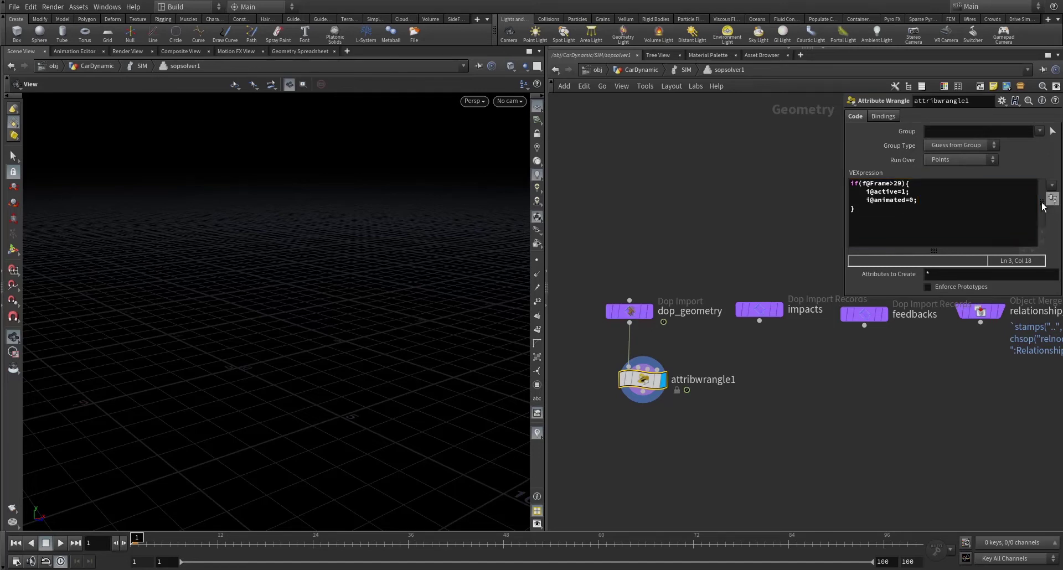
- Add an Output node after attribwrangle1 and return to the SIM network
{"action": "left_click", "coordinate": [643, 399]}
{"action": "key", "text": "Tab"}
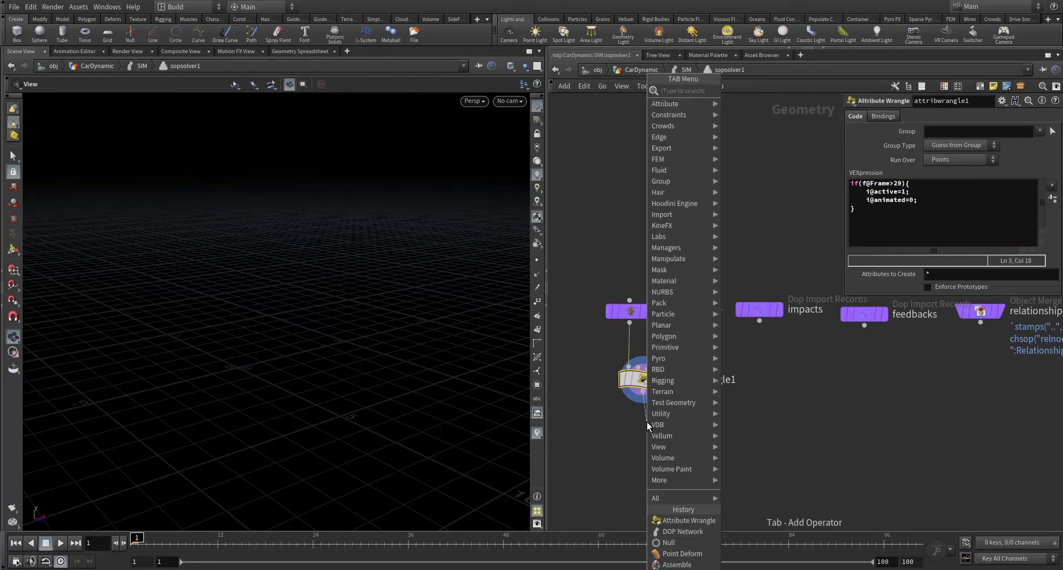
{"action": "type", "text": "out"}
{"action": "key", "text": "Return"}
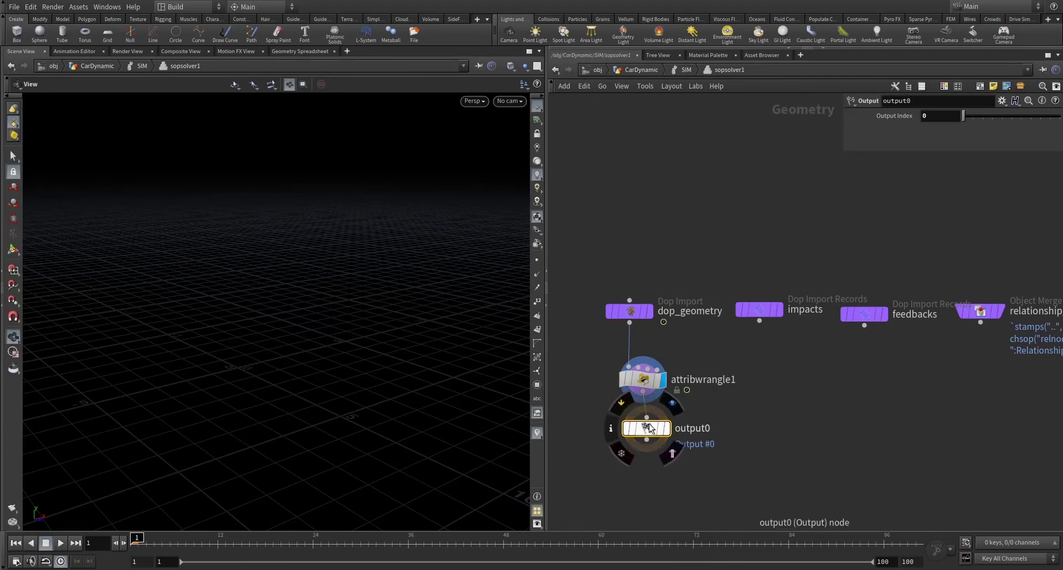
{"action": "left_click_drag", "start_coordinate": [643, 432], "coordinate": [643, 454]}
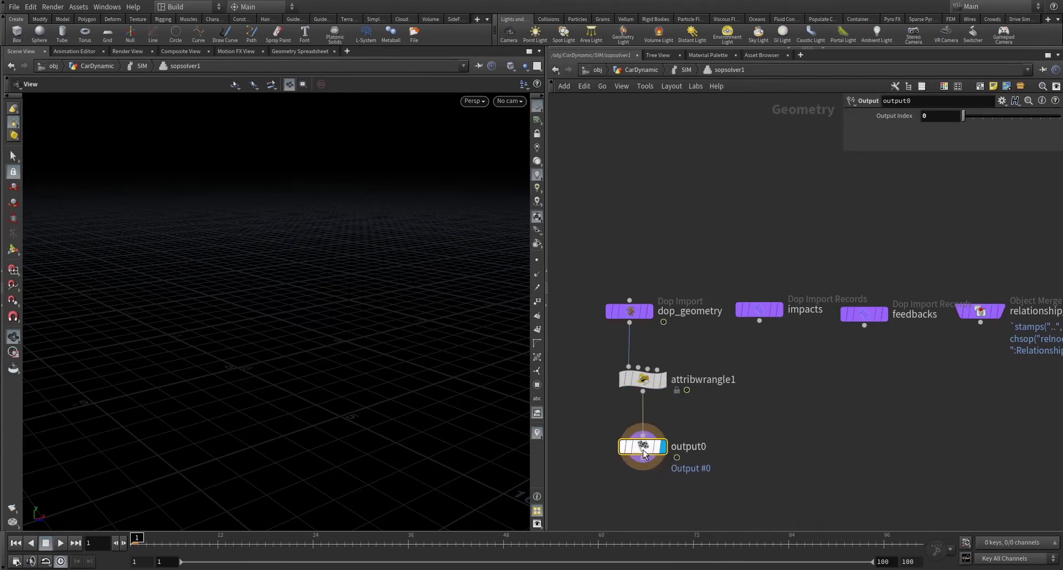
{"action": "left_click", "coordinate": [685, 70]}
- Play the simulation from the output DOP to watch the car jump, then return to CarDynamic
{"action": "left_click", "coordinate": [651, 393]}
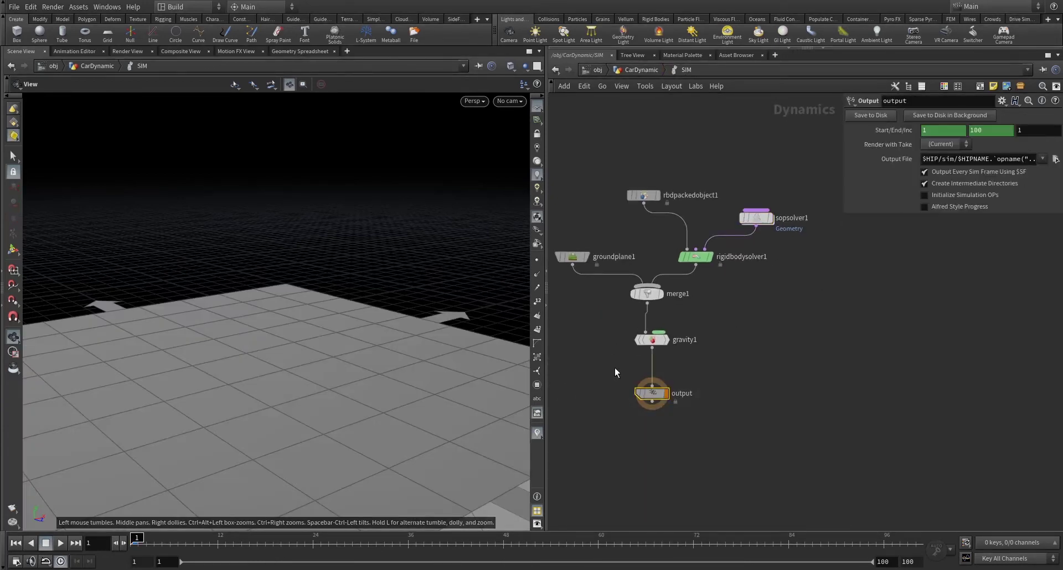
{"action": "scroll", "coordinate": [316, 432], "scroll_direction": "down", "scroll_amount": 5}
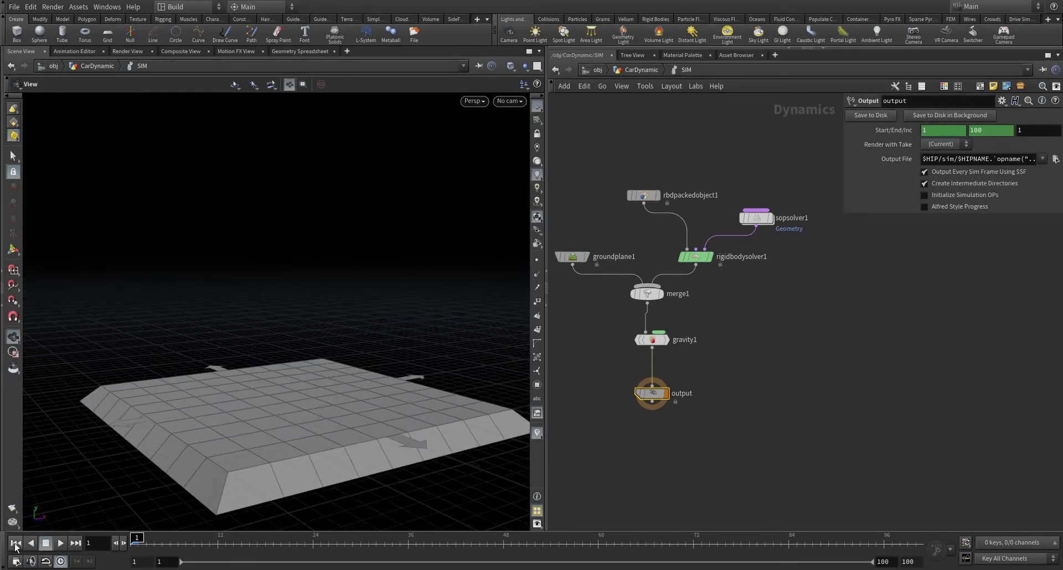
{"action": "left_click", "coordinate": [60, 543]}
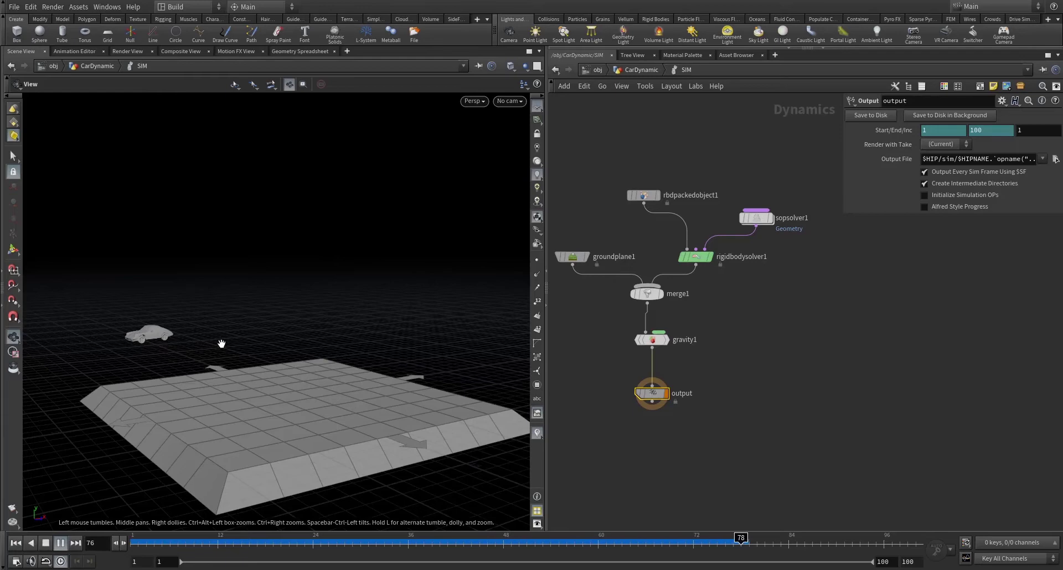
{"action": "left_click_drag", "start_coordinate": [222, 344], "coordinate": [225, 379]}
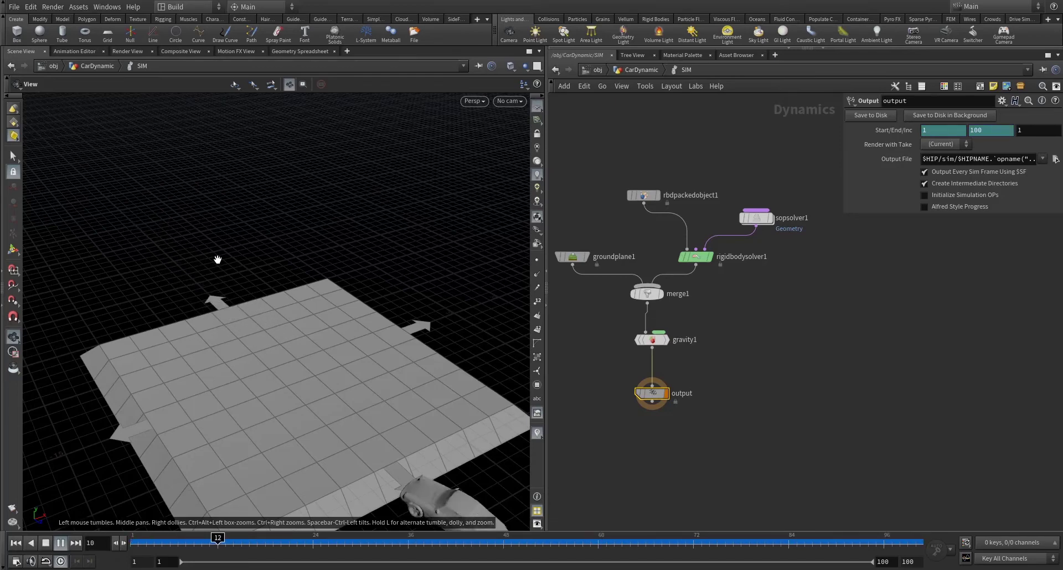
{"action": "key", "text": "ctrl+Up"}
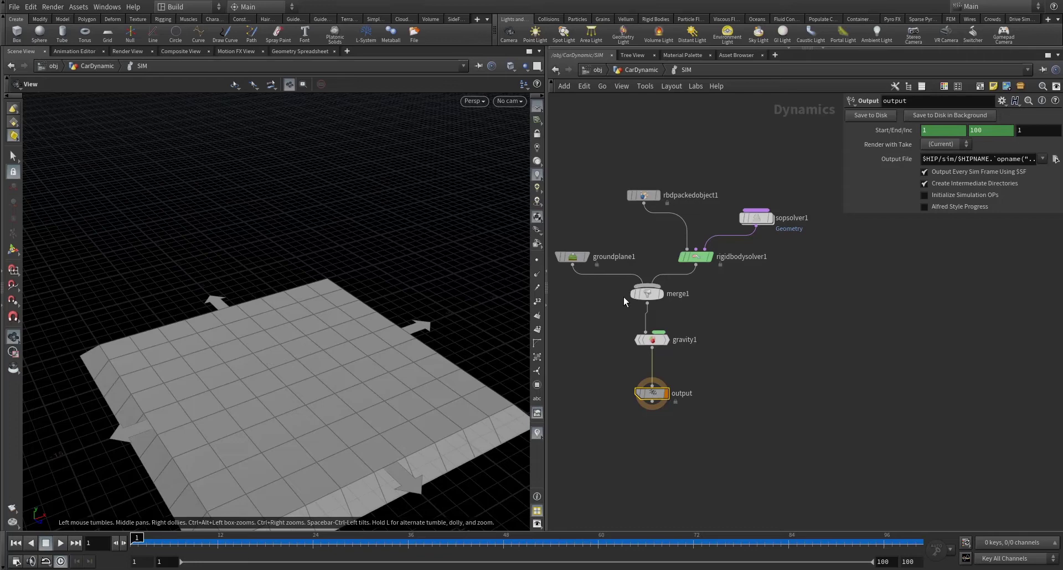
{"action": "left_click", "coordinate": [649, 71]}
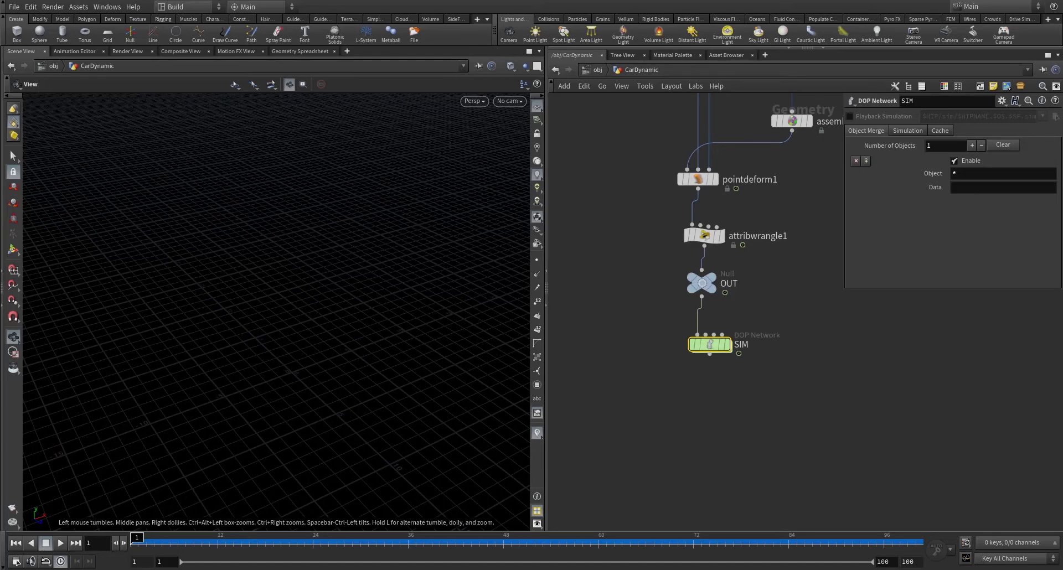
- Paste the ramp nodes and step through box1, transform1 and edit1 to inspect the wedge ramp
{"action": "scroll", "coordinate": [756, 257], "scroll_direction": "down", "scroll_amount": 3}
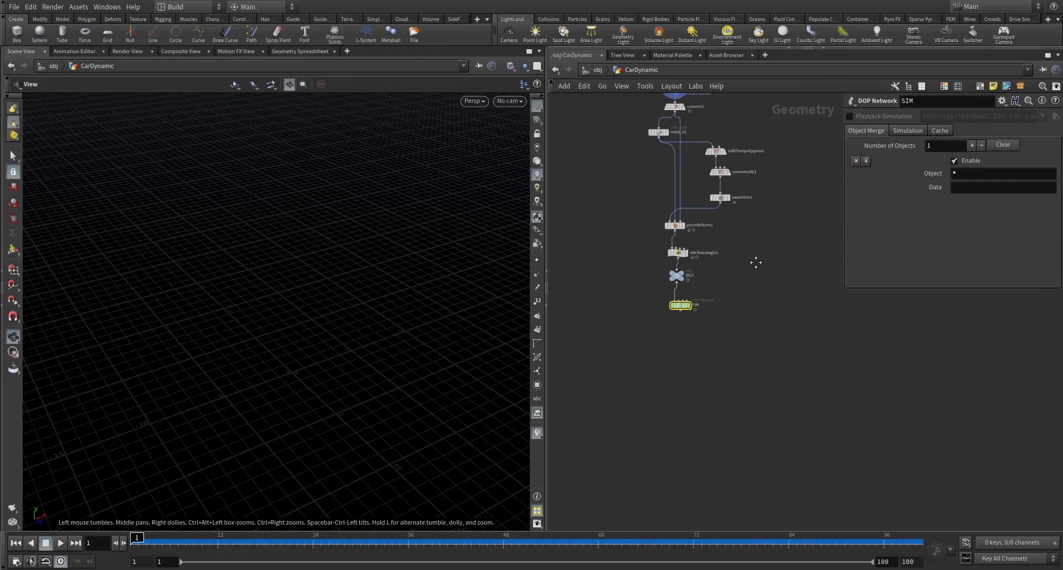
{"action": "key", "text": "ctrl+v"}
{"action": "left_click", "coordinate": [768, 224]}
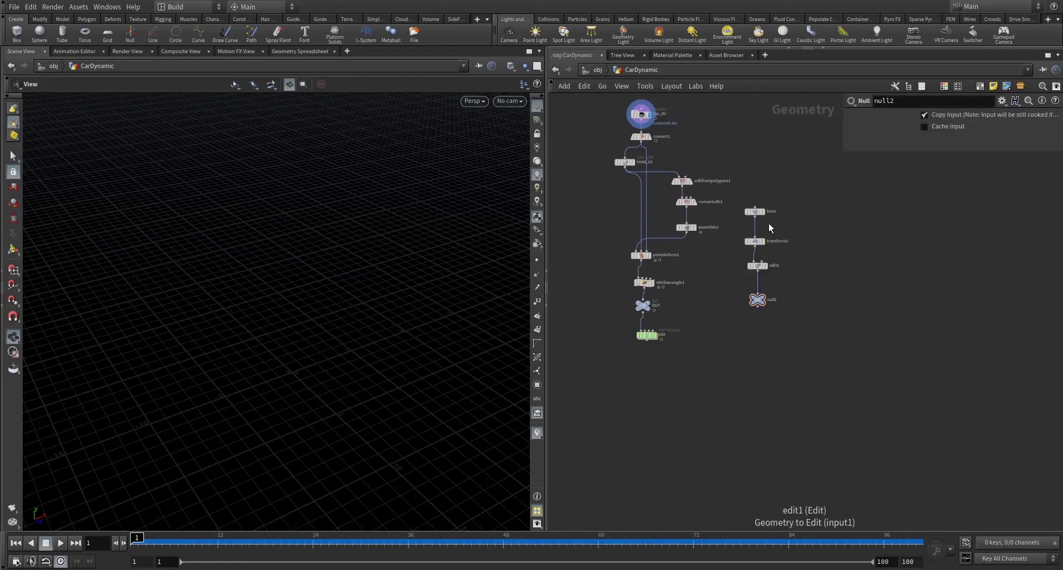
{"action": "scroll", "coordinate": [768, 223], "scroll_direction": "up", "scroll_amount": 2}
{"action": "left_click", "coordinate": [763, 334]}
{"action": "left_click_drag", "start_coordinate": [404, 261], "coordinate": [365, 263]}
{"action": "left_click", "coordinate": [765, 208]}
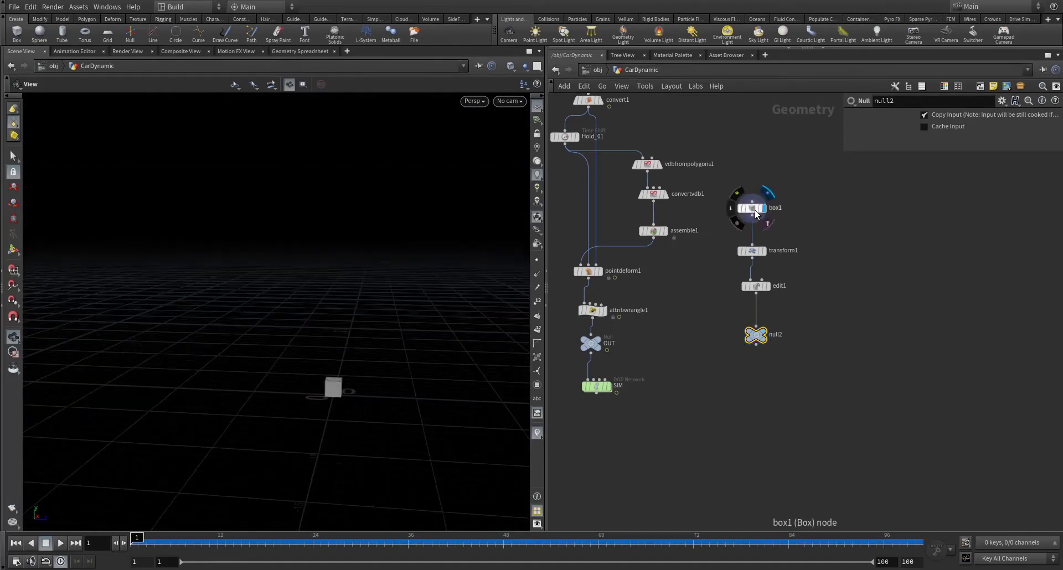
{"action": "left_click", "coordinate": [752, 208]}
{"action": "left_click", "coordinate": [764, 250]}
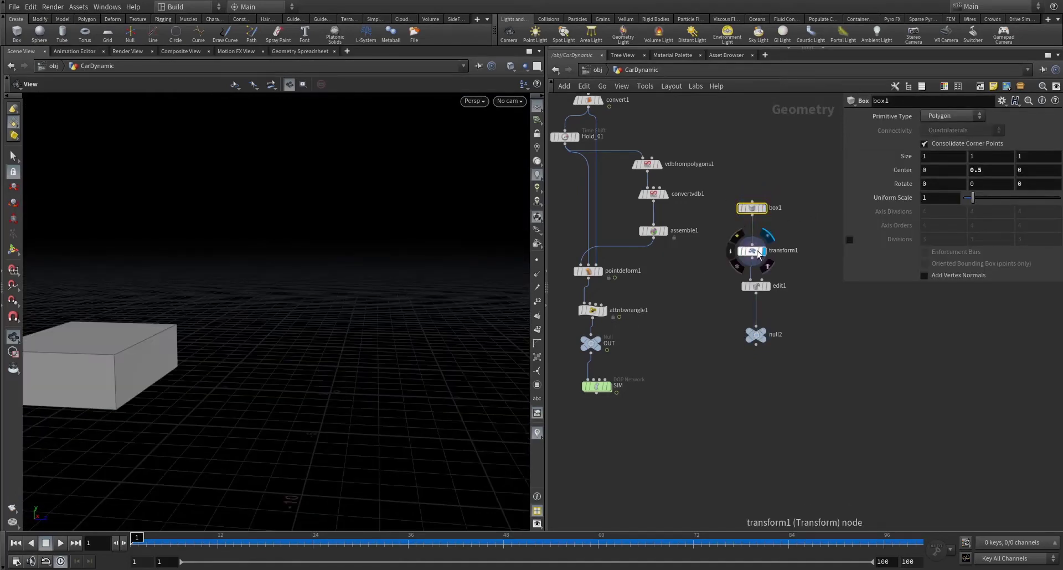
{"action": "left_click", "coordinate": [751, 250]}
{"action": "left_click_drag", "start_coordinate": [185, 252], "coordinate": [310, 221]}
{"action": "left_click", "coordinate": [768, 285]}
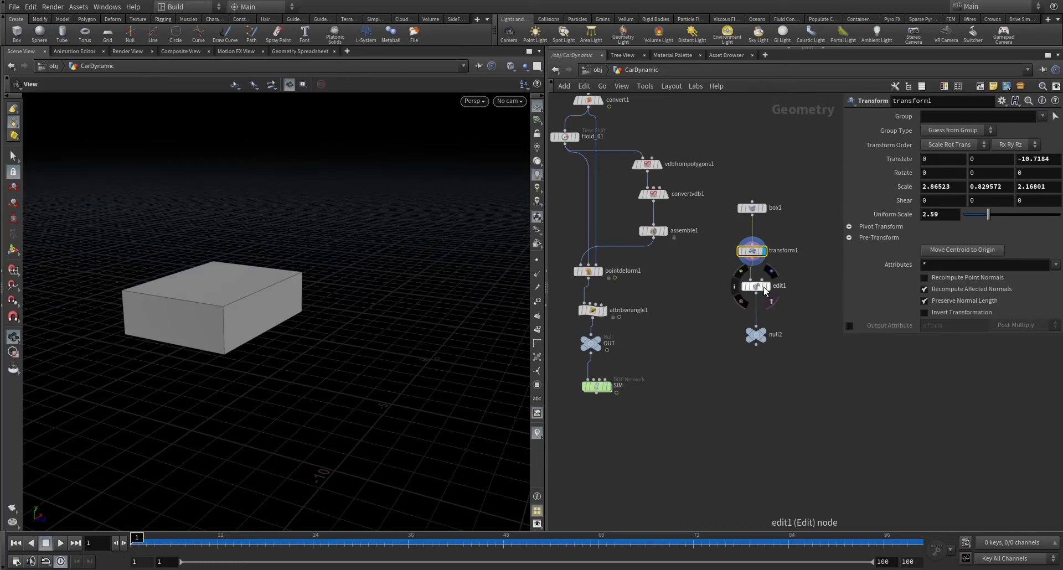
{"action": "mouse_move", "coordinate": [280, 321]}
{"action": "left_mouse_down"}
{"action": "mouse_move", "coordinate": [295, 304]}
{"action": "mouse_move", "coordinate": [285, 313]}
{"action": "left_mouse_up"}
- Rename the ramp's output null to OUT_HUMPS and copy it
{"action": "double_click", "coordinate": [774, 335]}
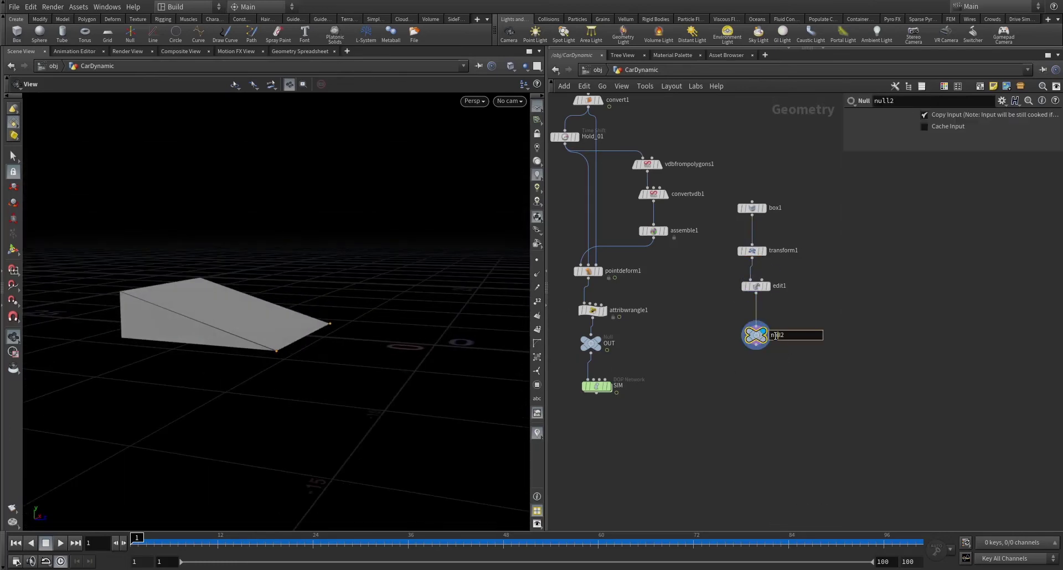
{"action": "type", "text": "OUT_H"}
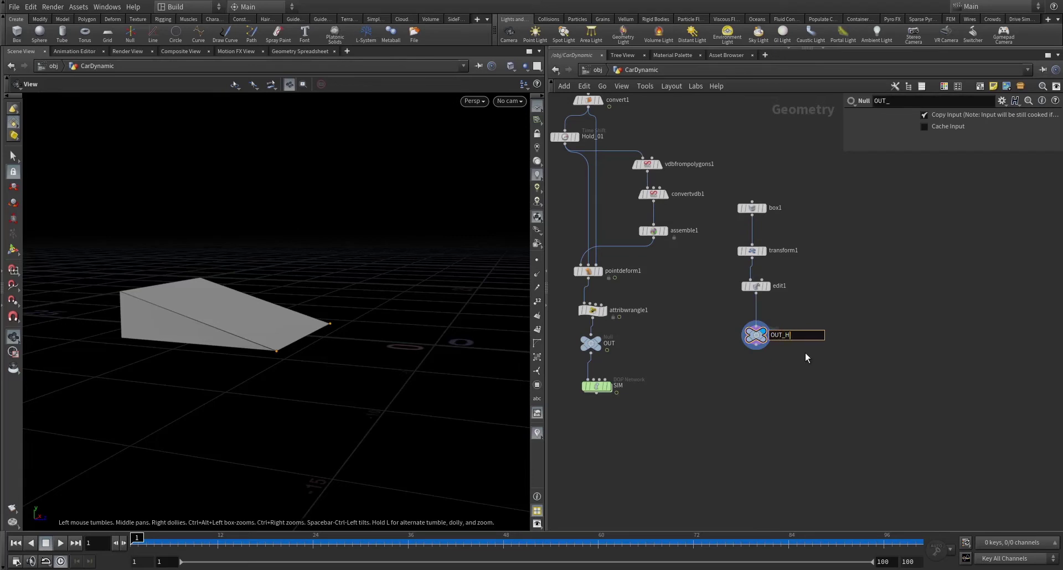
{"action": "type", "text": "UMPS"}
{"action": "key", "text": "Return"}
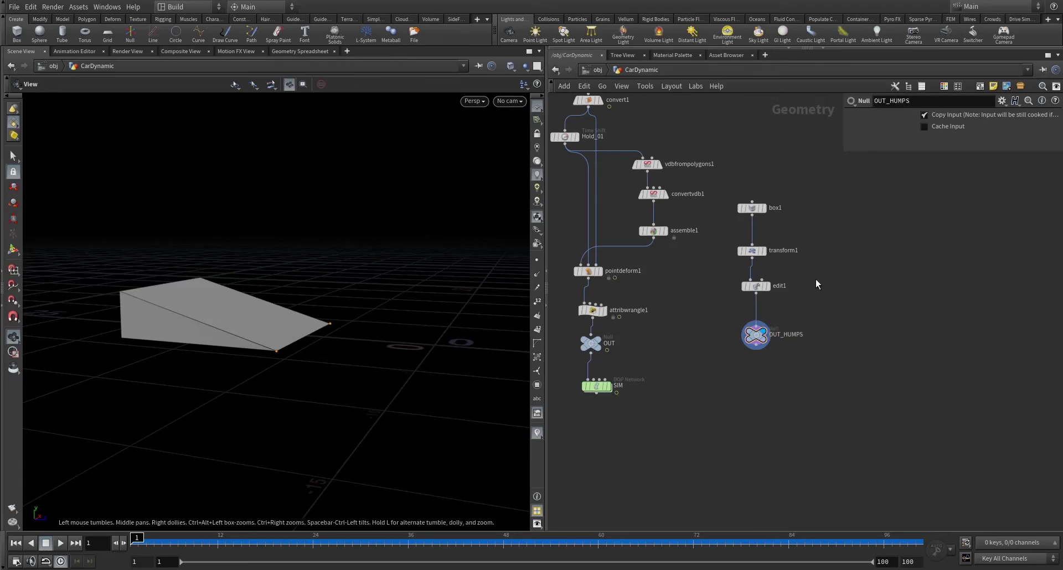
{"action": "middle_click_drag", "start_coordinate": [751, 339], "coordinate": [856, 292]}
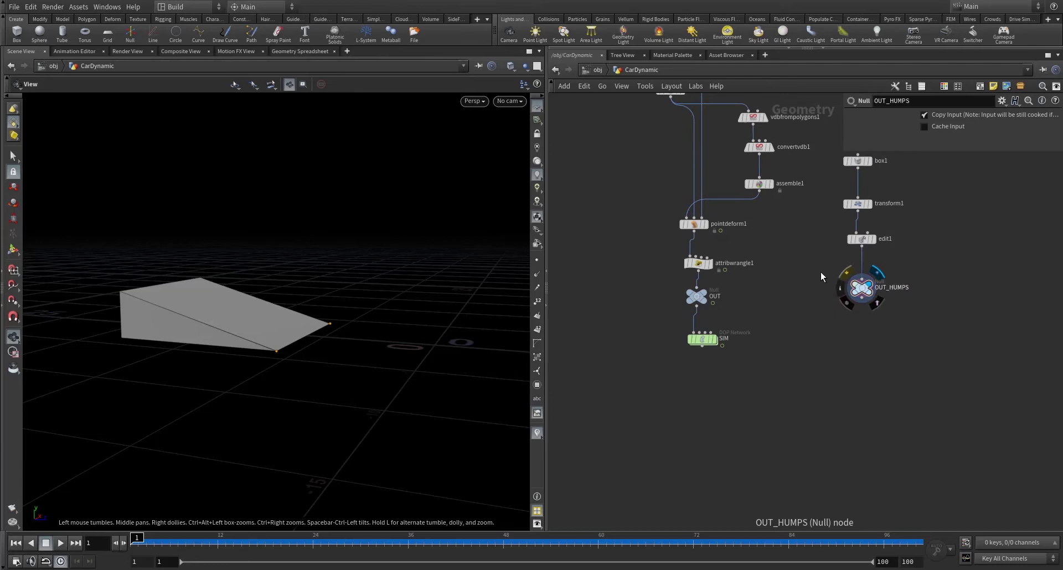
{"action": "key", "text": "ctrl+c"}
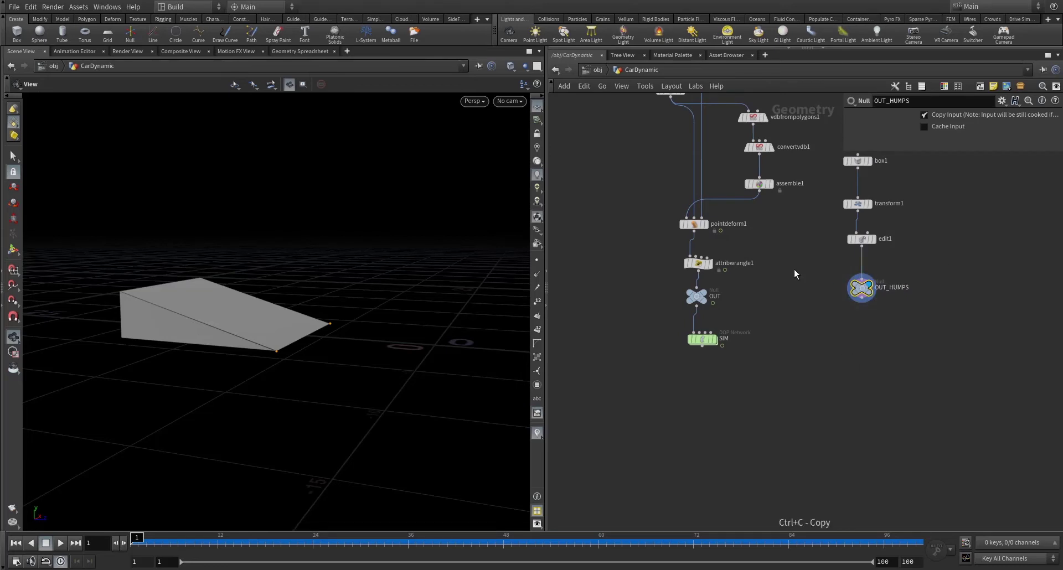
{"action": "middle_click_drag", "start_coordinate": [793, 269], "coordinate": [731, 256]}
- Scrub the timeline to frame 35 as the car nears the ramp, then copy OUT_HUMPS
{"action": "scroll", "coordinate": [732, 256], "scroll_direction": "down", "scroll_amount": 3}
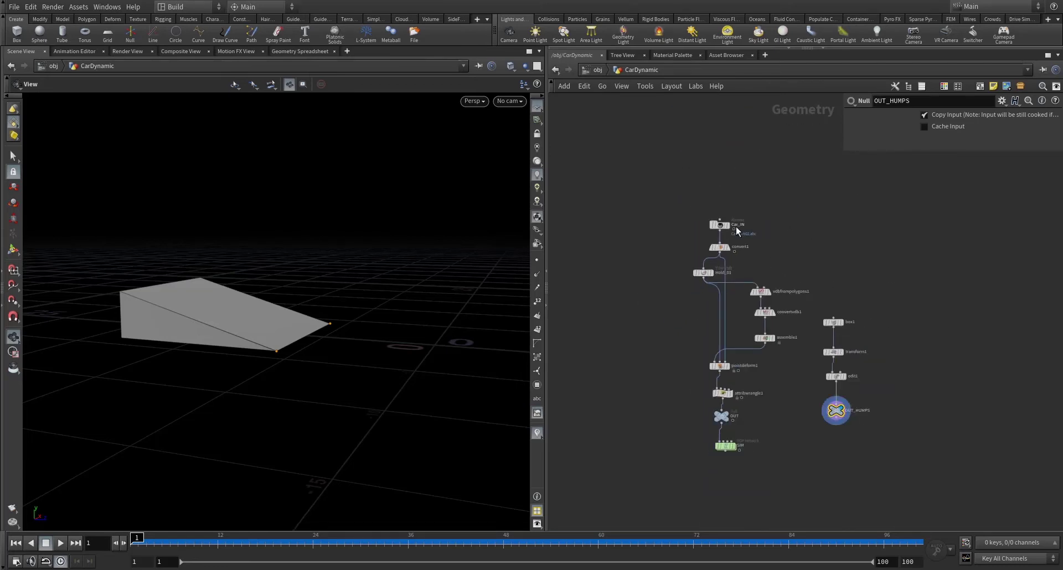
{"action": "scroll", "coordinate": [736, 227], "scroll_direction": "up", "scroll_amount": 5}
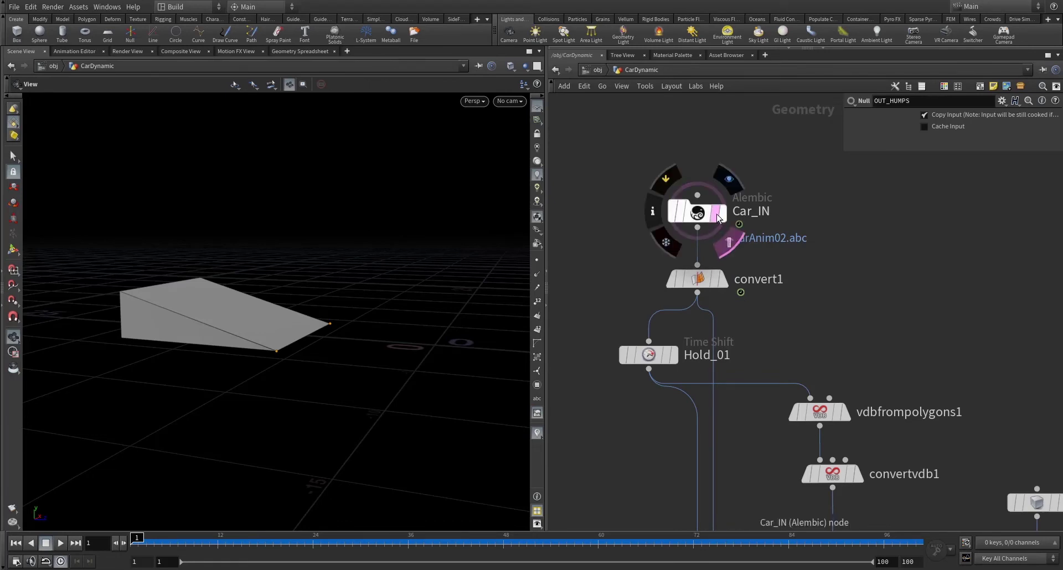
{"action": "scroll", "coordinate": [718, 216], "scroll_direction": "down", "scroll_amount": 4}
{"action": "middle_click_drag", "start_coordinate": [799, 311], "coordinate": [723, 190]}
{"action": "left_click", "coordinate": [155, 539]}
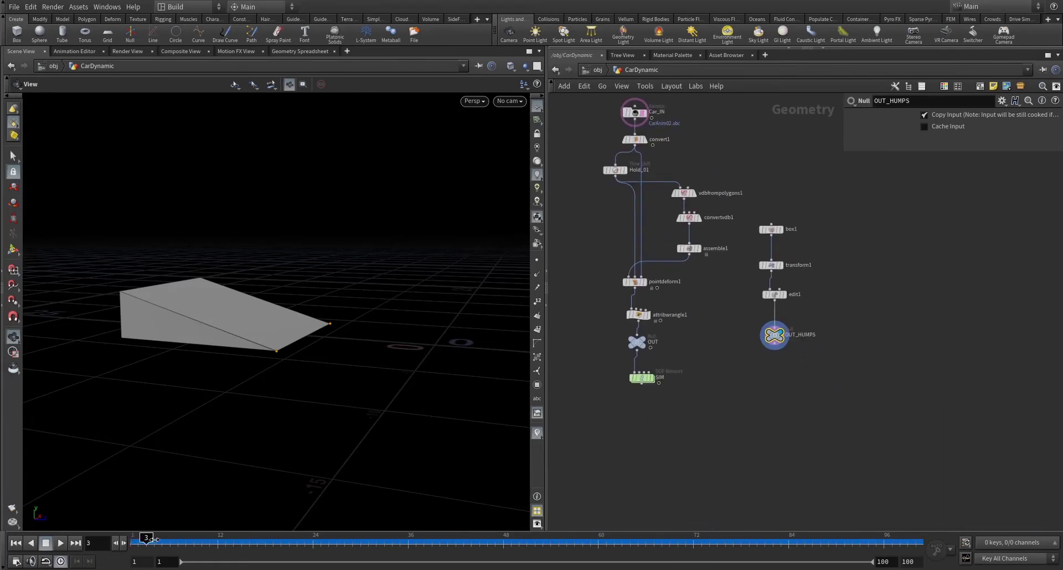
{"action": "left_click_drag", "start_coordinate": [154, 540], "coordinate": [400, 539]}
{"action": "left_click_drag", "start_coordinate": [254, 311], "coordinate": [310, 288]}
{"action": "scroll", "coordinate": [885, 259], "scroll_direction": "up", "scroll_amount": 3}
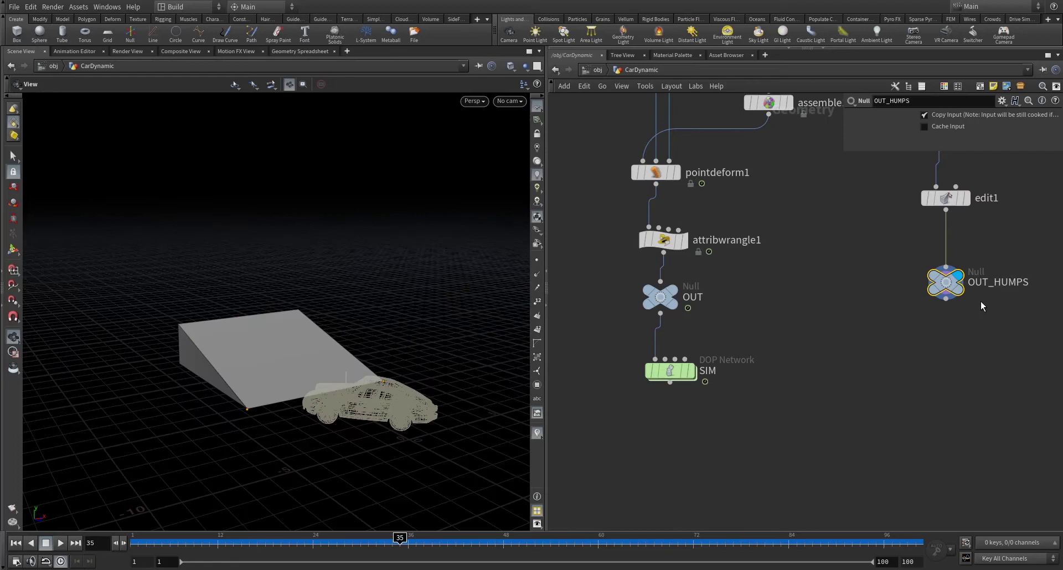
{"action": "key", "text": "ctrl+c"}
{"action": "left_click_drag", "start_coordinate": [981, 300], "coordinate": [885, 260]}
- Inside SIM, add a Static Object and merge it with groundplane1 into the solver's merge1
{"action": "double_click", "coordinate": [667, 370]}
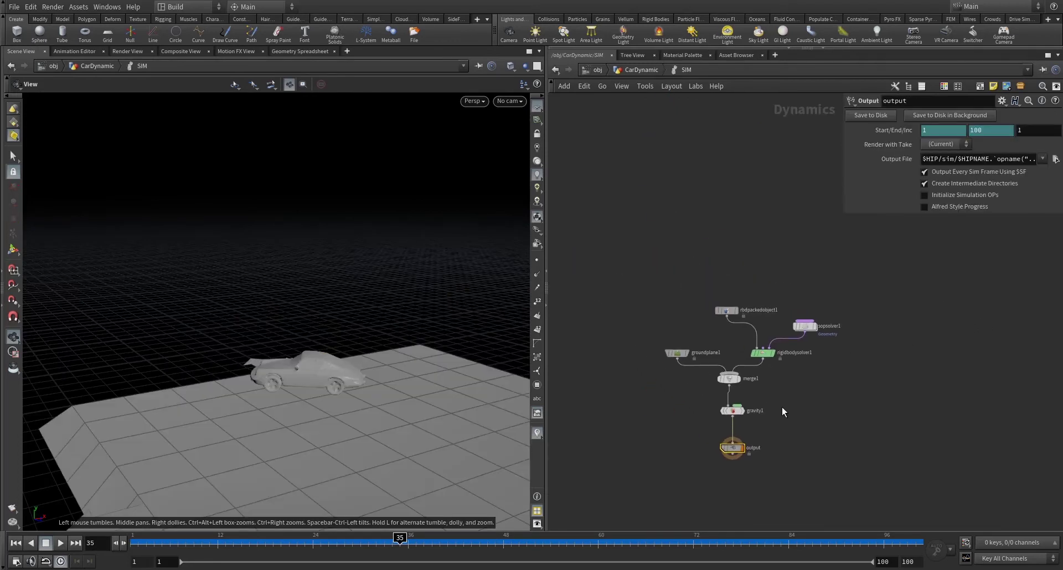
{"action": "left_click_drag", "start_coordinate": [676, 354], "coordinate": [606, 350]}
{"action": "key", "text": "Tab"}
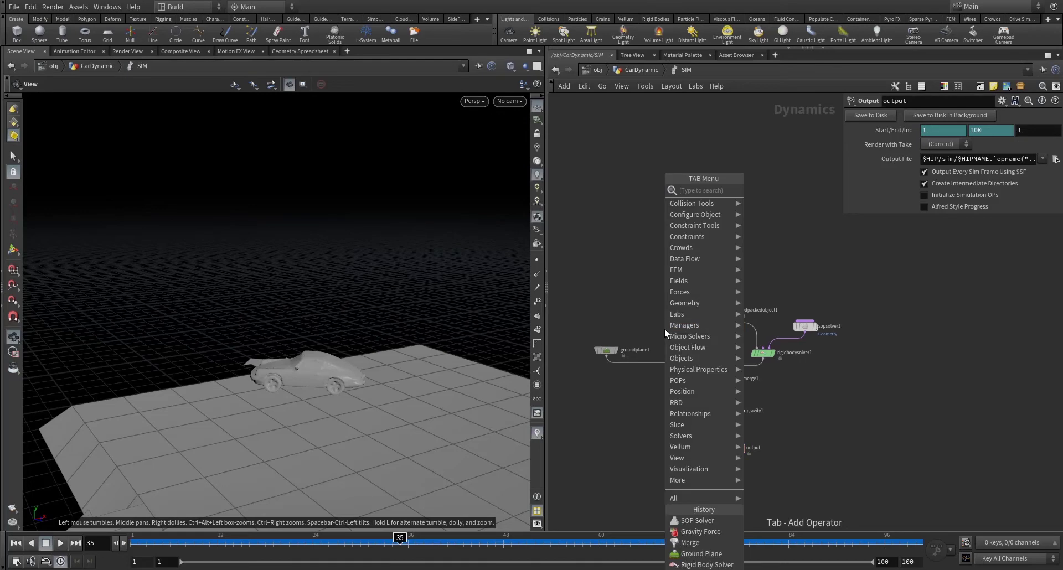
{"action": "type", "text": "static"}
{"action": "key", "text": "Return"}
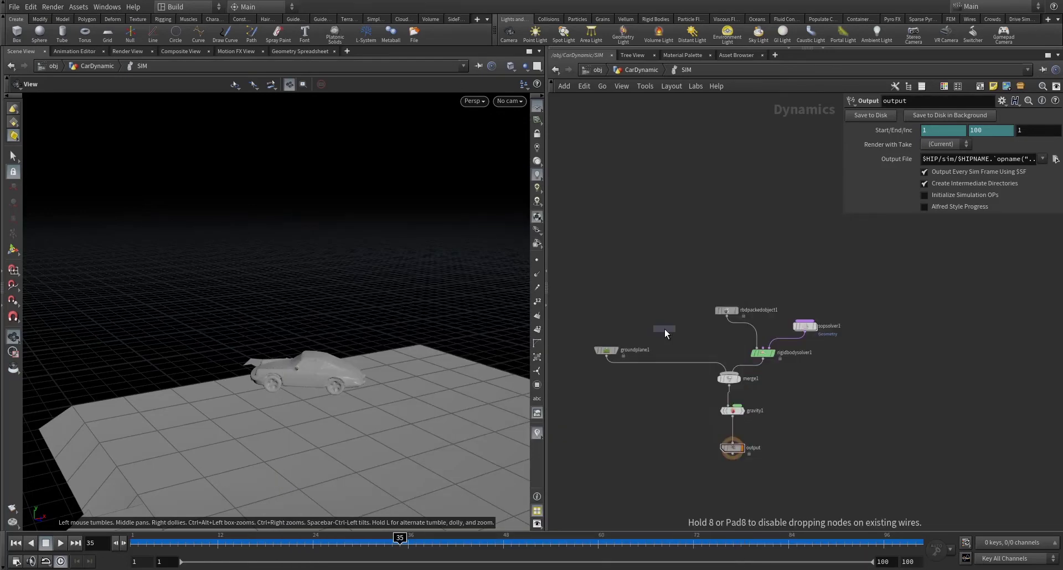
{"action": "left_click", "coordinate": [666, 328]}
{"action": "left_click_drag", "start_coordinate": [569, 284], "coordinate": [656, 349], "text": "shift"}
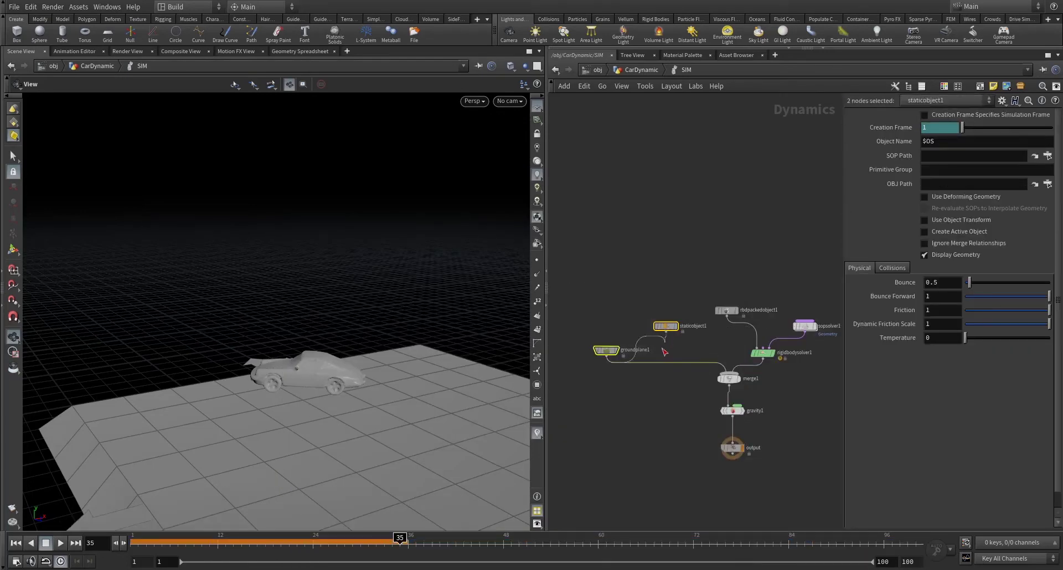
{"action": "left_click", "coordinate": [664, 352]}
{"action": "left_click", "coordinate": [656, 364]}
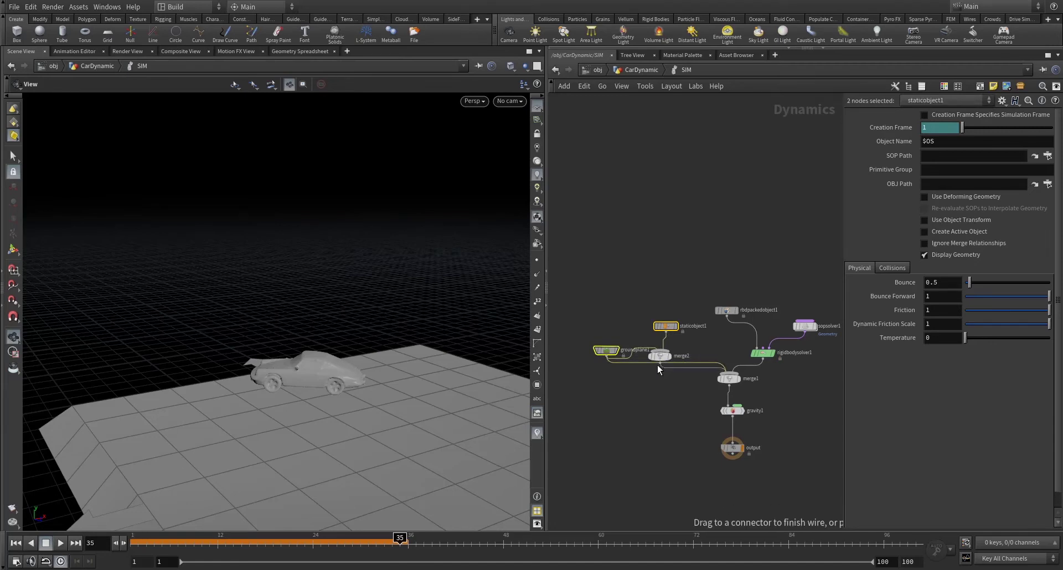
- Set staticobject1's SOP Path to /obj/CarDynamic/OUT_HUMPS and return to frame 1
{"action": "left_click", "coordinate": [665, 328]}
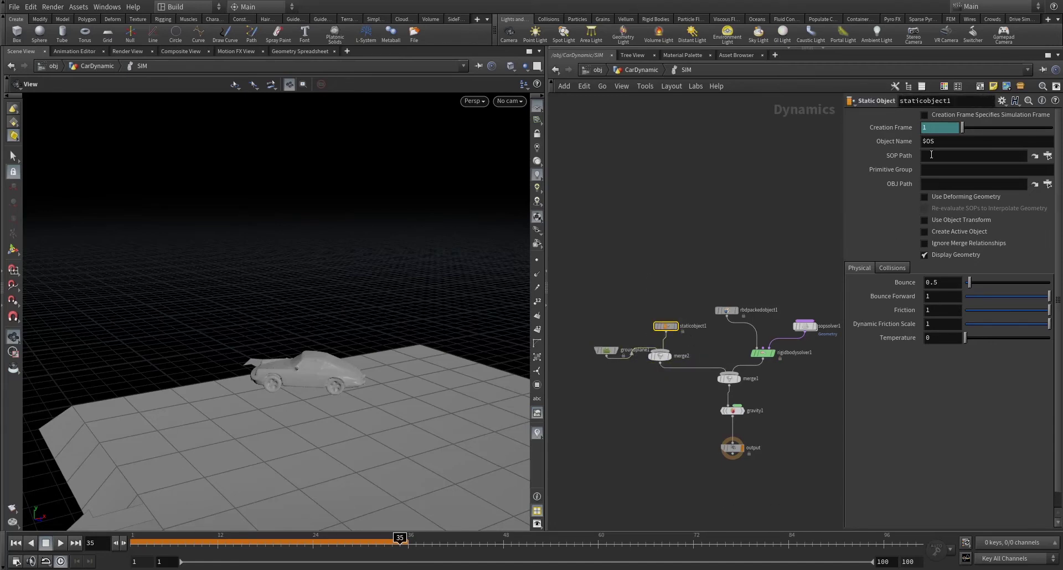
{"action": "left_click_drag", "start_coordinate": [844, 173], "coordinate": [748, 166]}
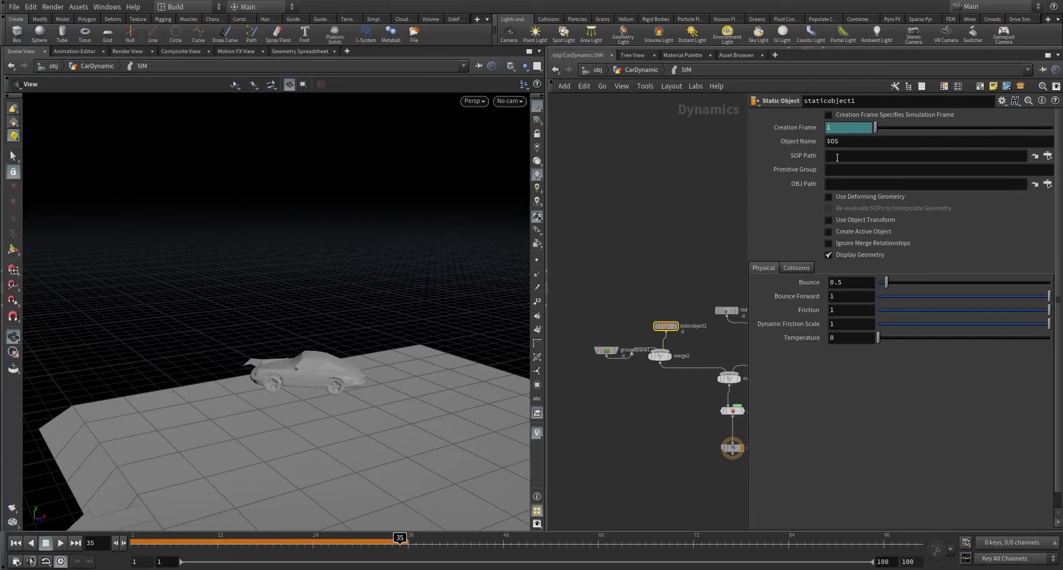
{"action": "left_click", "coordinate": [837, 158]}
{"action": "key", "text": "ctrl+v"}
{"action": "key", "text": "Return"}
{"action": "left_click_drag", "start_coordinate": [745, 182], "coordinate": [834, 193]}
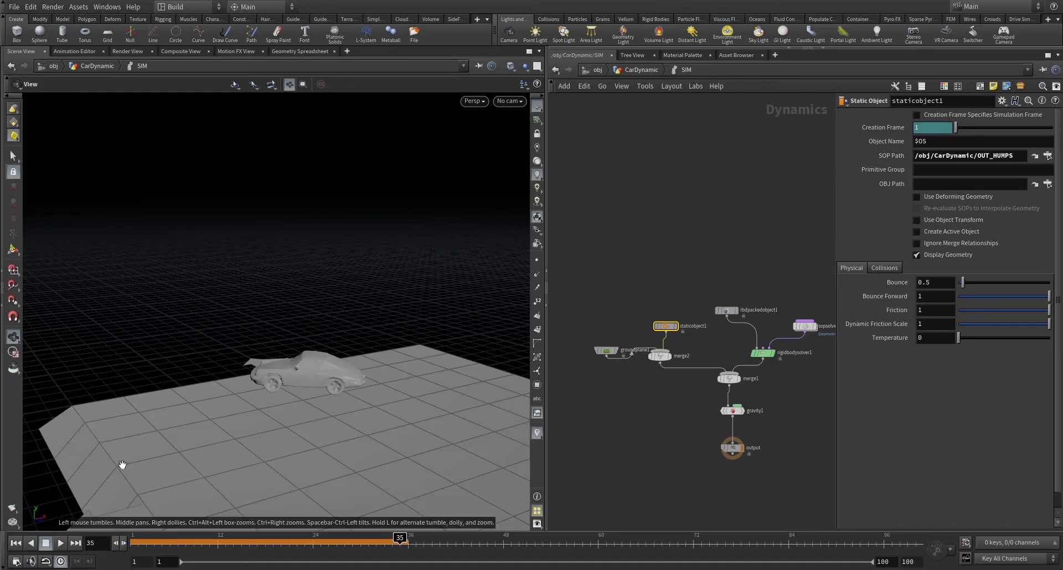
{"action": "key", "text": "ctrl+Left"}
- In staticobject1's Collisions > Bullet Data, hide Display Geometry and enable Show Guide Geometry
{"action": "scroll", "coordinate": [271, 332], "scroll_direction": "down", "scroll_amount": 5}
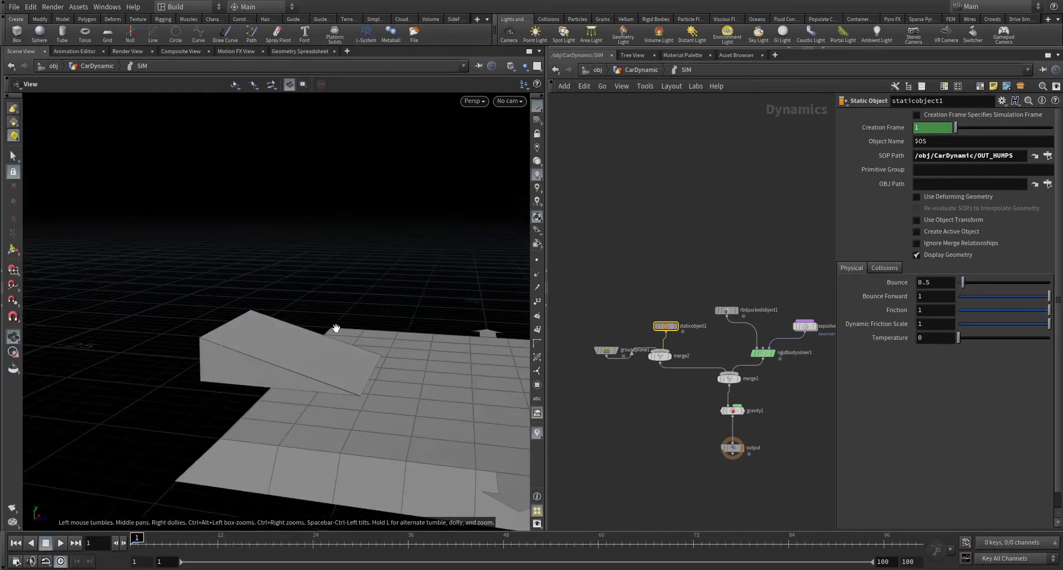
{"action": "mouse_move", "coordinate": [271, 332]}
{"action": "left_mouse_down"}
{"action": "mouse_move", "coordinate": [297, 303]}
{"action": "mouse_move", "coordinate": [286, 325]}
{"action": "left_mouse_up"}
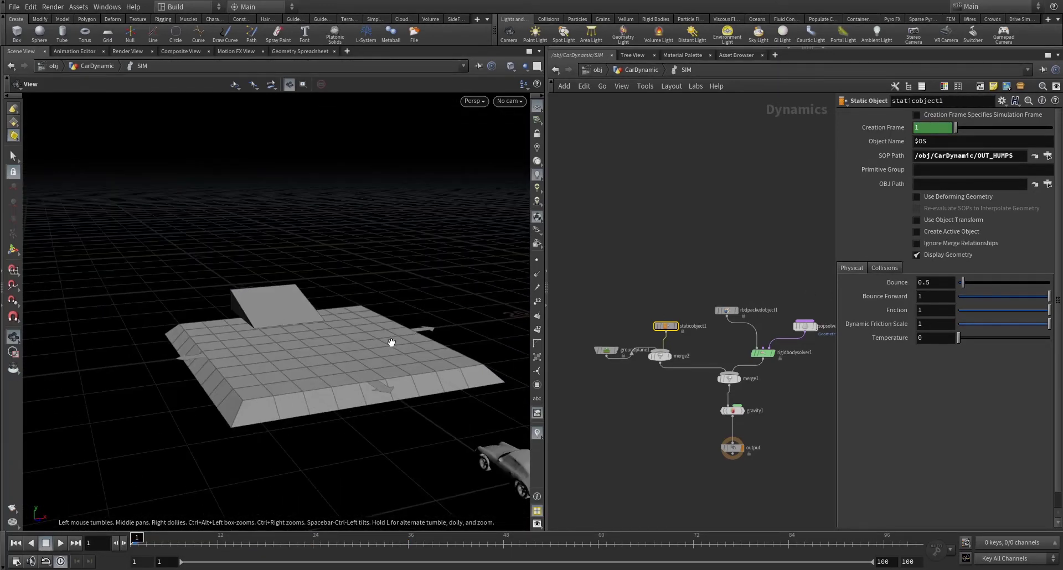
{"action": "left_click_drag", "start_coordinate": [392, 342], "coordinate": [285, 313]}
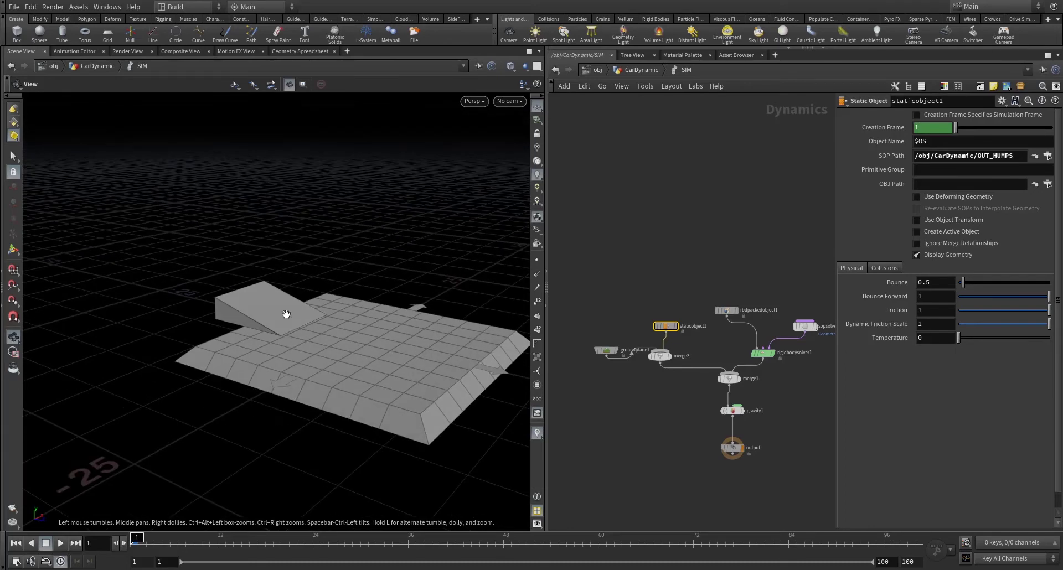
{"action": "left_click", "coordinate": [885, 269]}
{"action": "left_click", "coordinate": [894, 282]}
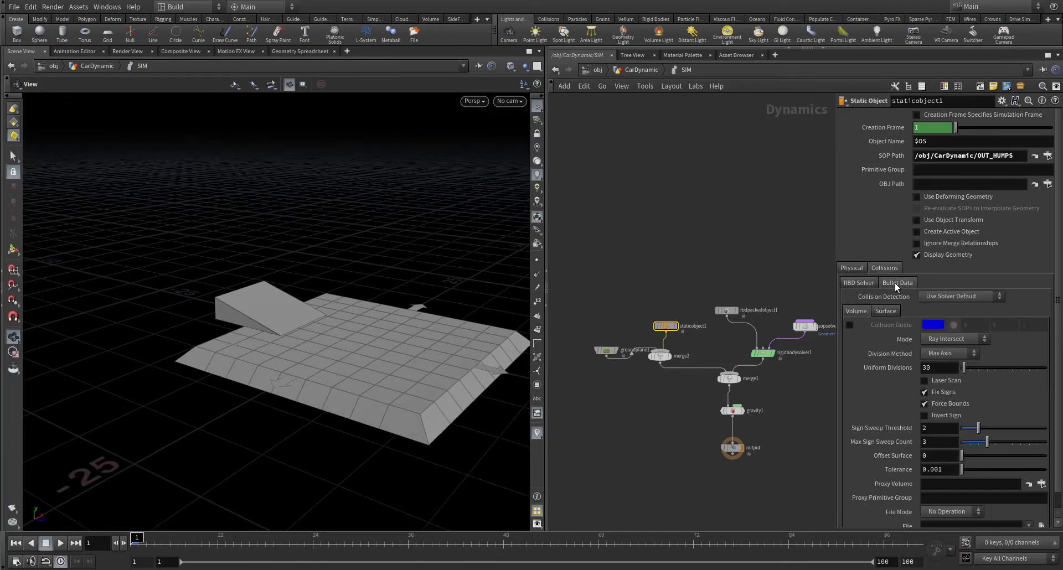
{"action": "left_click", "coordinate": [916, 255]}
{"action": "left_click", "coordinate": [922, 296]}
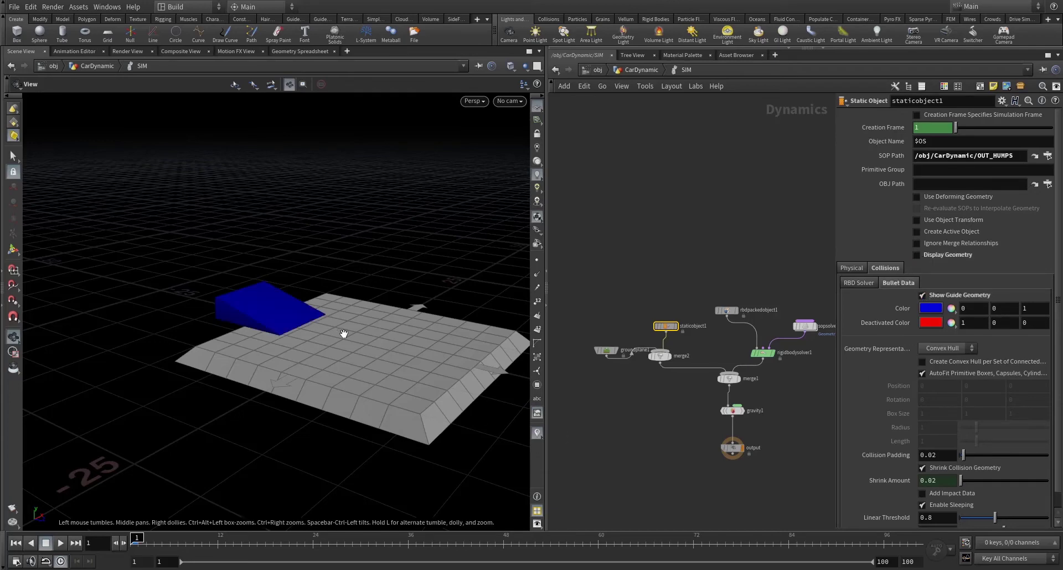
- Inspect the blue convex-hull guide, then restore the ramp's display geometry and hide the guide
{"action": "left_click_drag", "start_coordinate": [344, 333], "coordinate": [321, 293]}
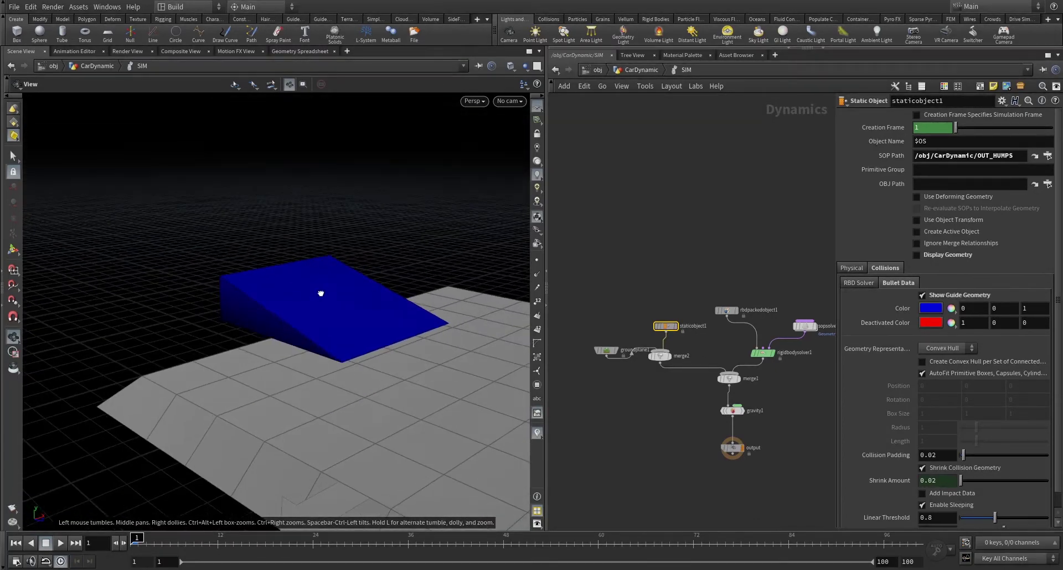
{"action": "left_click", "coordinate": [921, 294]}
{"action": "left_click", "coordinate": [936, 255]}
{"action": "left_click_drag", "start_coordinate": [332, 302], "coordinate": [309, 347]}
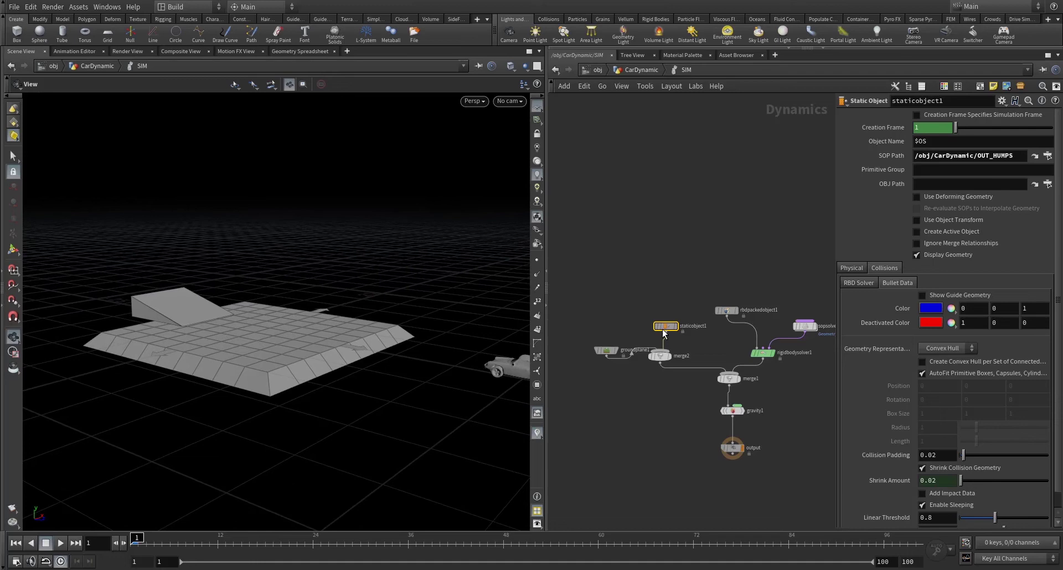
- Run the simulation and stop at frame 84 with the car launching over the ramp
{"action": "left_click_drag", "start_coordinate": [607, 353], "coordinate": [607, 334]}
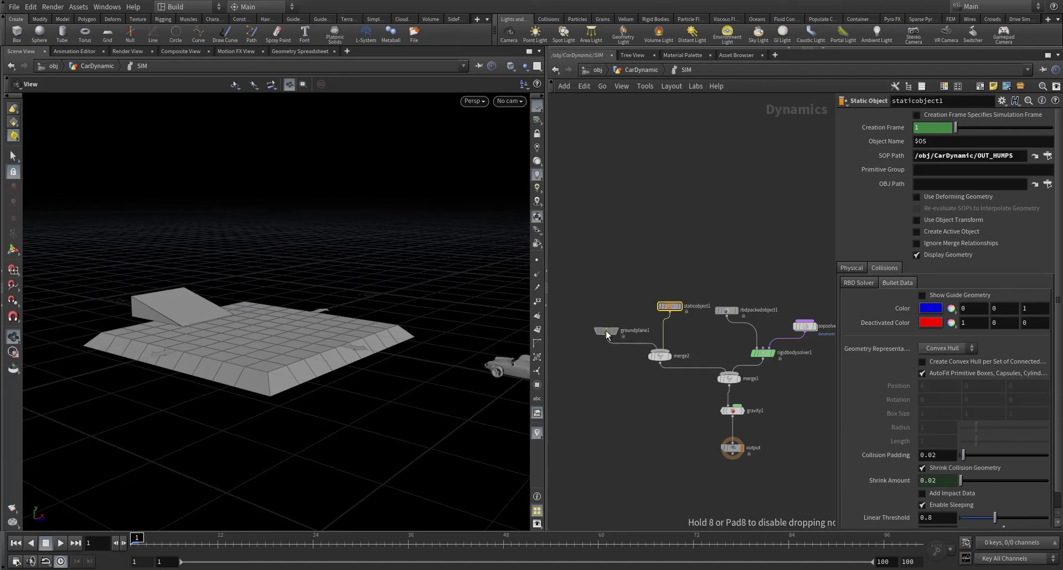
{"action": "scroll", "coordinate": [619, 390], "scroll_direction": "down", "scroll_amount": 1}
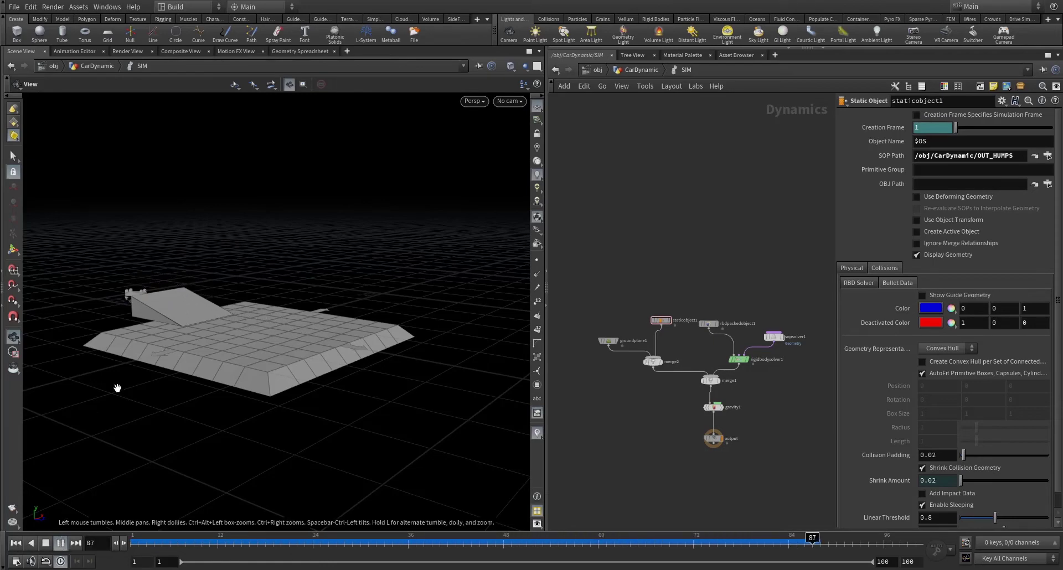
{"action": "scroll", "coordinate": [147, 304], "scroll_direction": "up", "scroll_amount": 10}
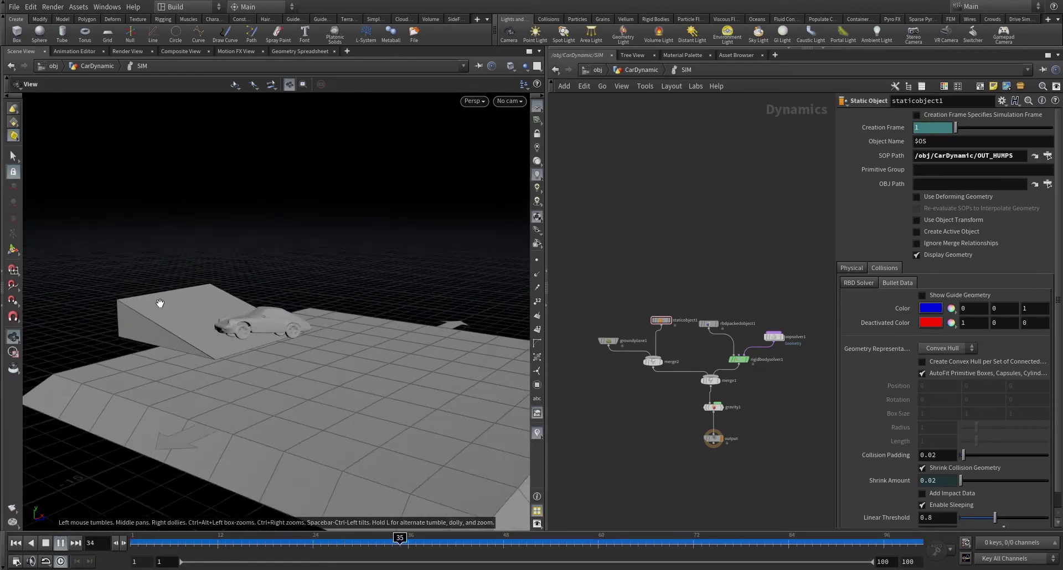
{"action": "scroll", "coordinate": [166, 304], "scroll_direction": "up", "scroll_amount": 2}
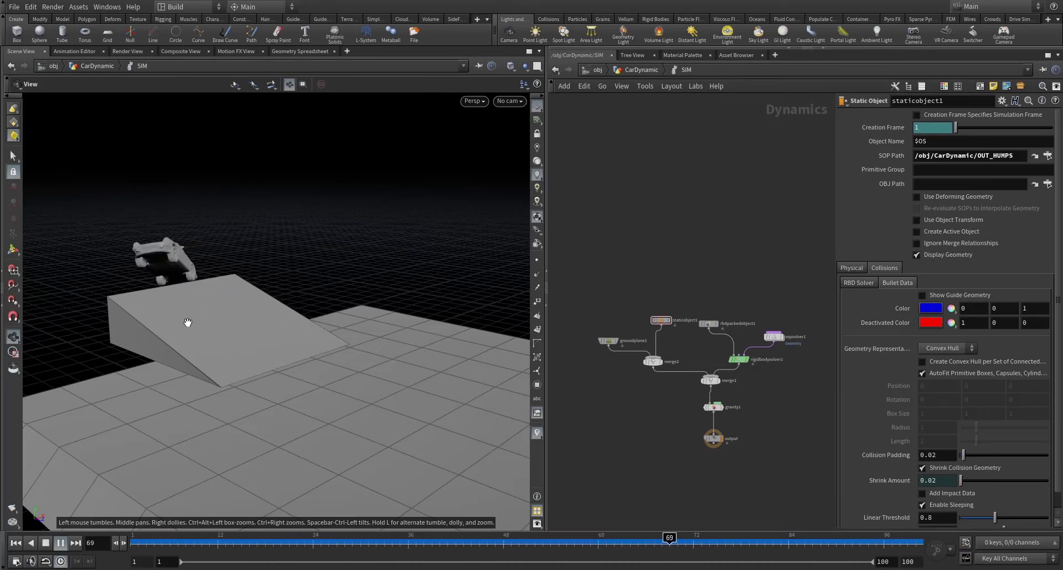
{"action": "left_click", "coordinate": [47, 543]}
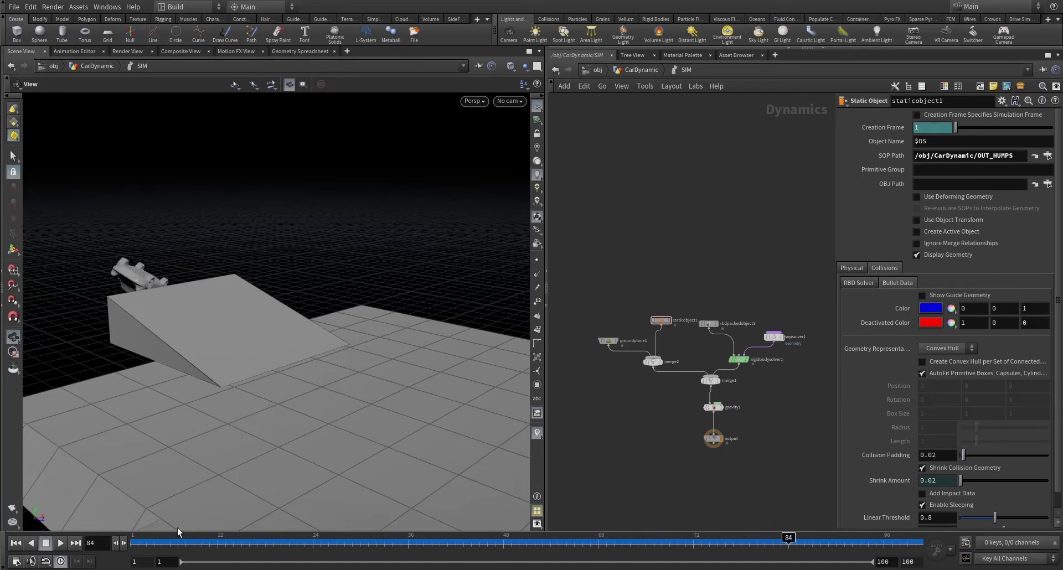
- Review the wrangle VEX inside sopsolver1, then return to the /obj/CarDynamic network
{"action": "double_click", "coordinate": [779, 337]}
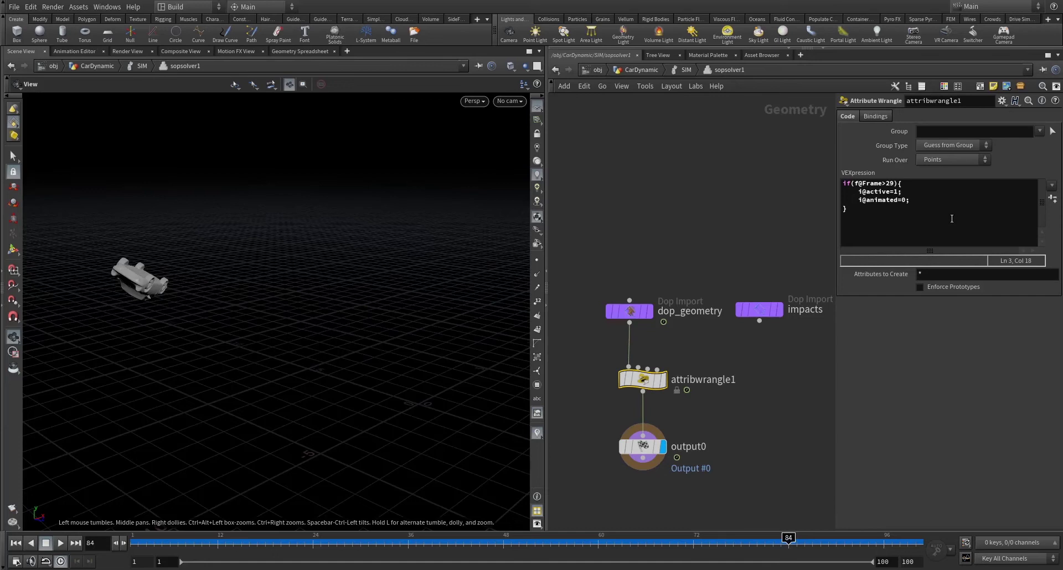
{"action": "left_click_drag", "start_coordinate": [877, 226], "coordinate": [838, 187]}
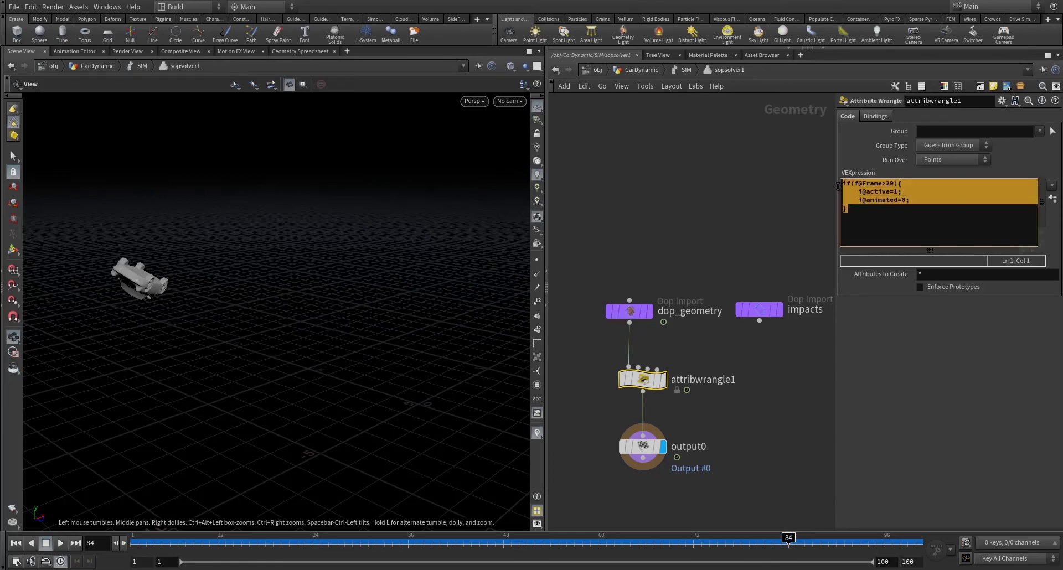
{"action": "left_click", "coordinate": [643, 70]}
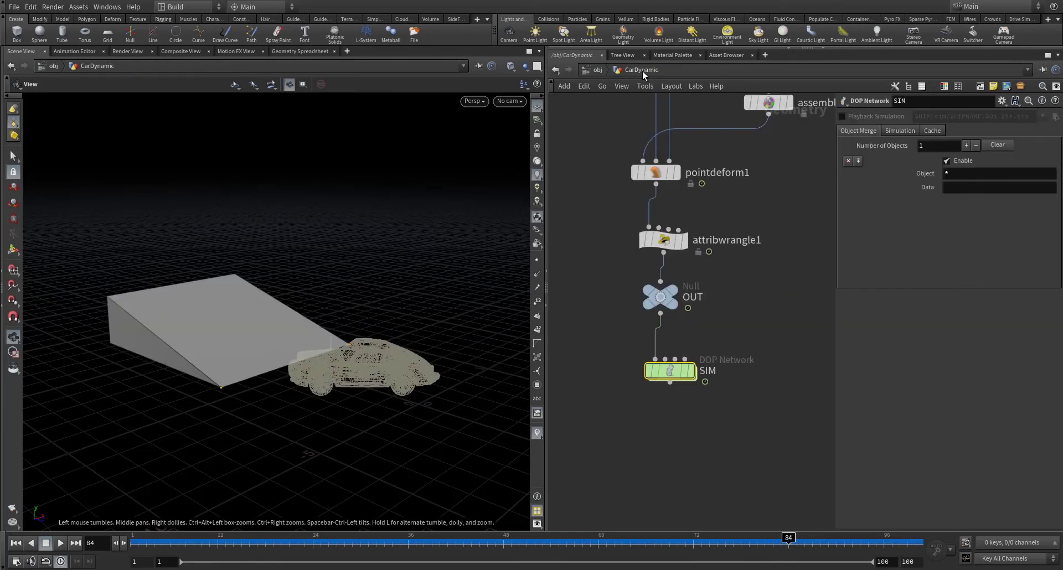
{"action": "mouse_move", "coordinate": [679, 380]}
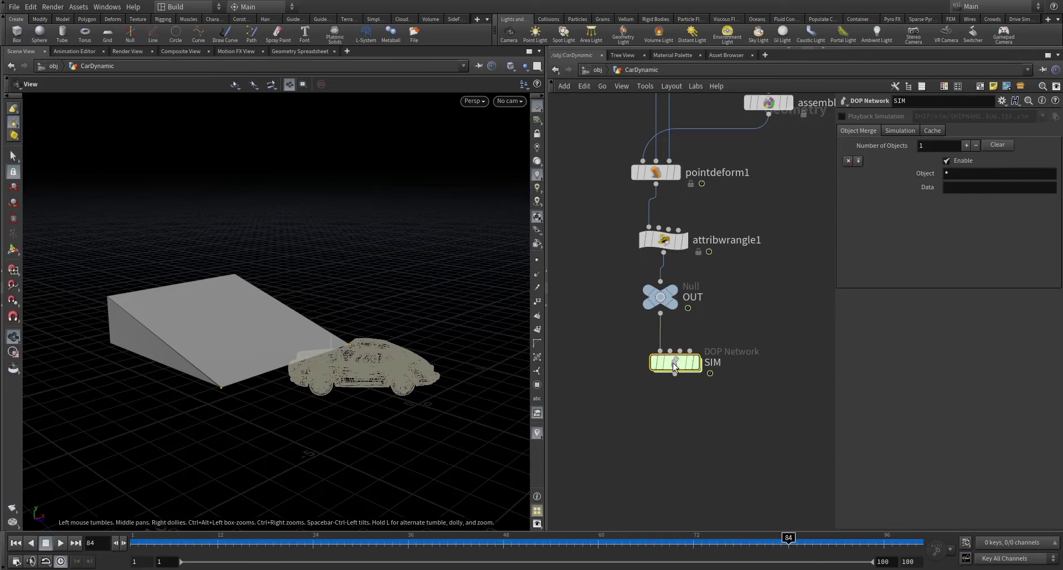
{"action": "double_click", "coordinate": [673, 363]}
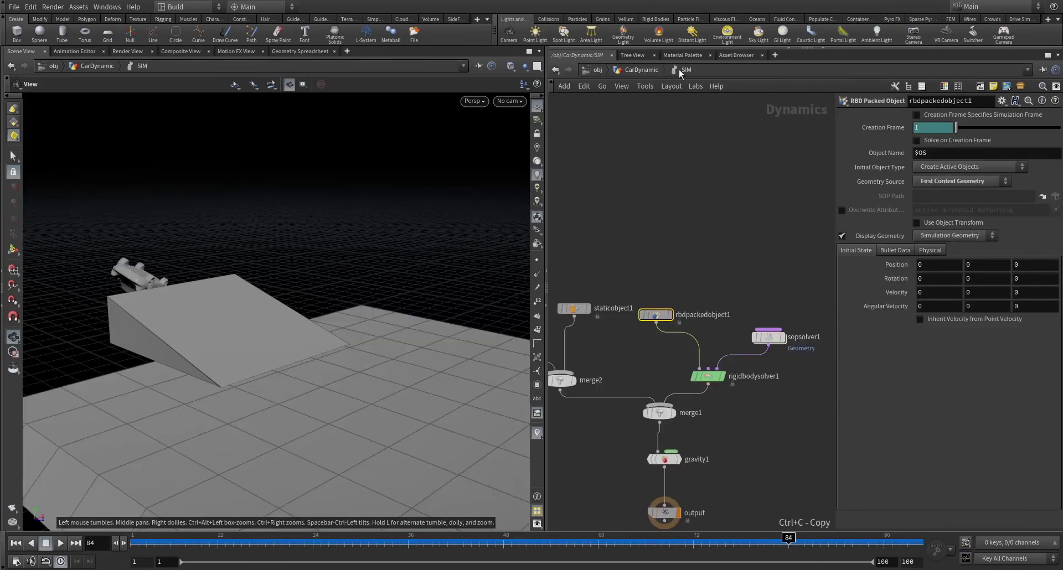
{"action": "left_click", "coordinate": [678, 86]}
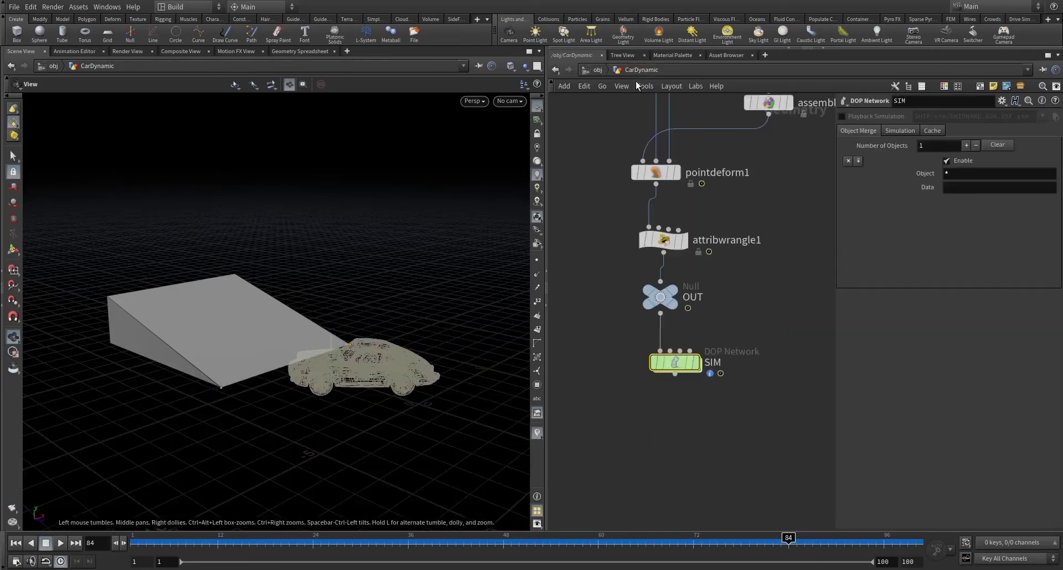
- Add dopimport1 below SIM, set DOP Network to /obj/CarDynamic/SIM with Fetch Geometry from DOP Network, and display it
{"action": "key", "text": "Tab"}
{"action": "type", "text": "dopi"}
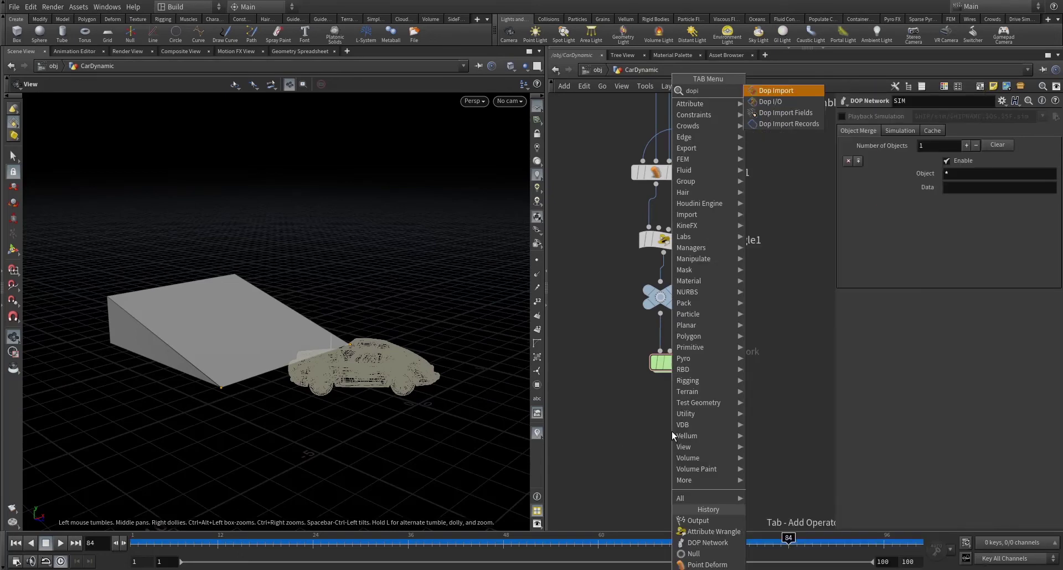
{"action": "key", "text": "Return"}
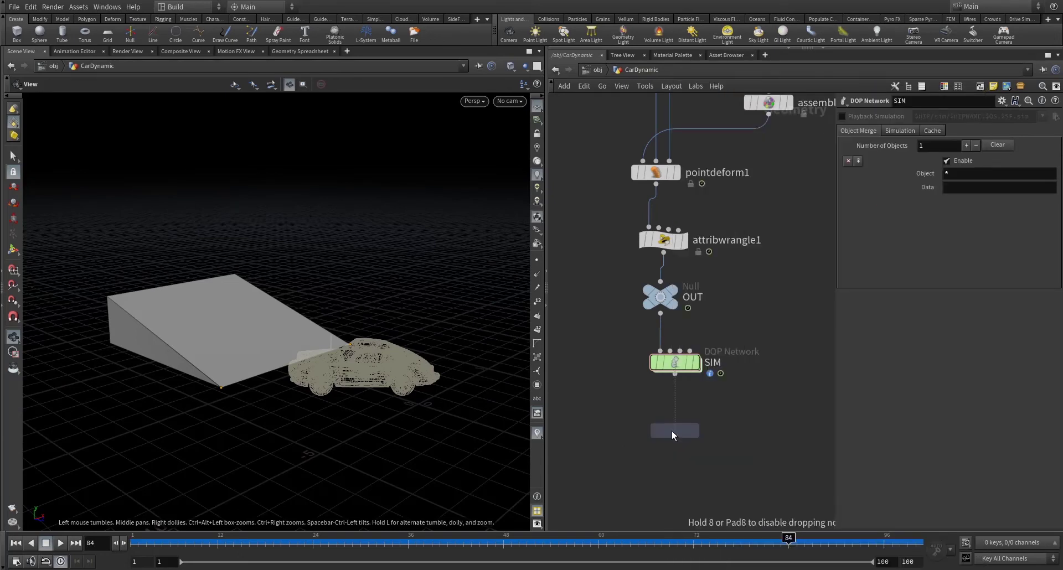
{"action": "left_click", "coordinate": [672, 431]}
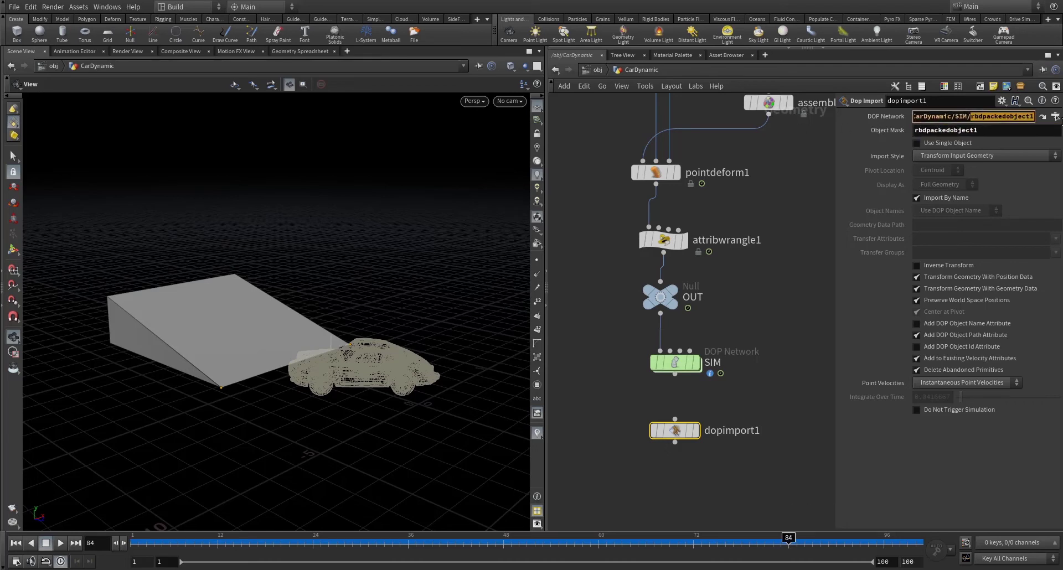
{"action": "key", "text": "BackSpace"}
{"action": "key", "text": "BackSpace"}
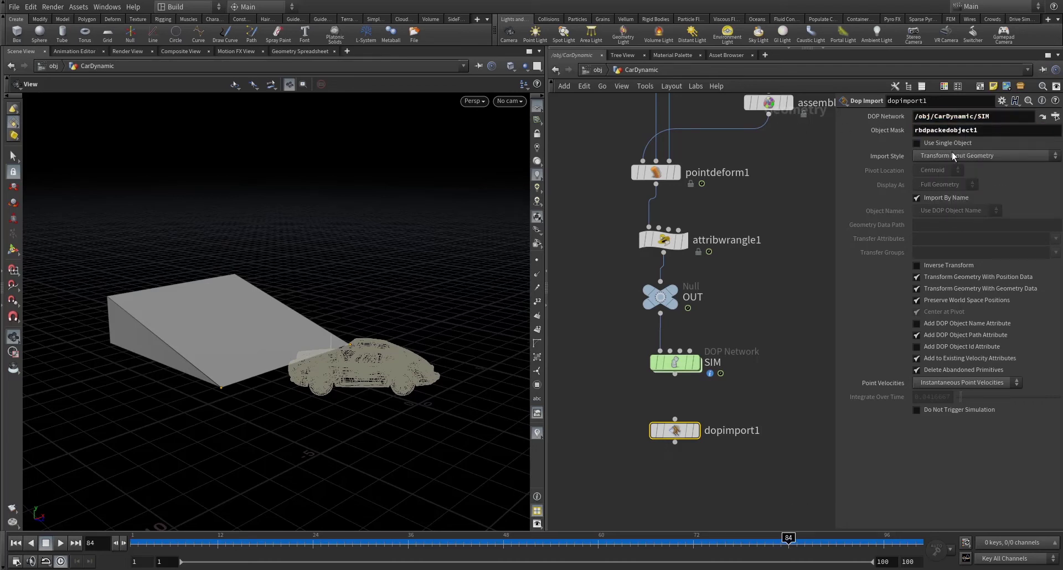
{"action": "left_click", "coordinate": [953, 156]}
{"action": "left_click", "coordinate": [963, 173]}
{"action": "key", "text": "r"}
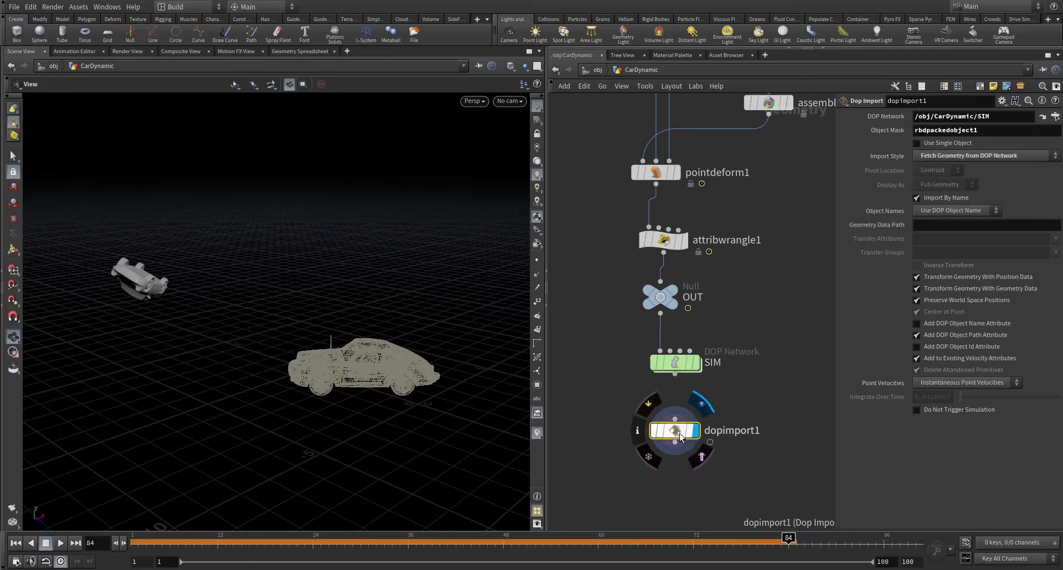
- Scrub from frame 1 to frame 100 to watch the simulated rbdpackedobject1 car jump
{"action": "scroll", "coordinate": [719, 286], "scroll_direction": "down", "scroll_amount": 4}
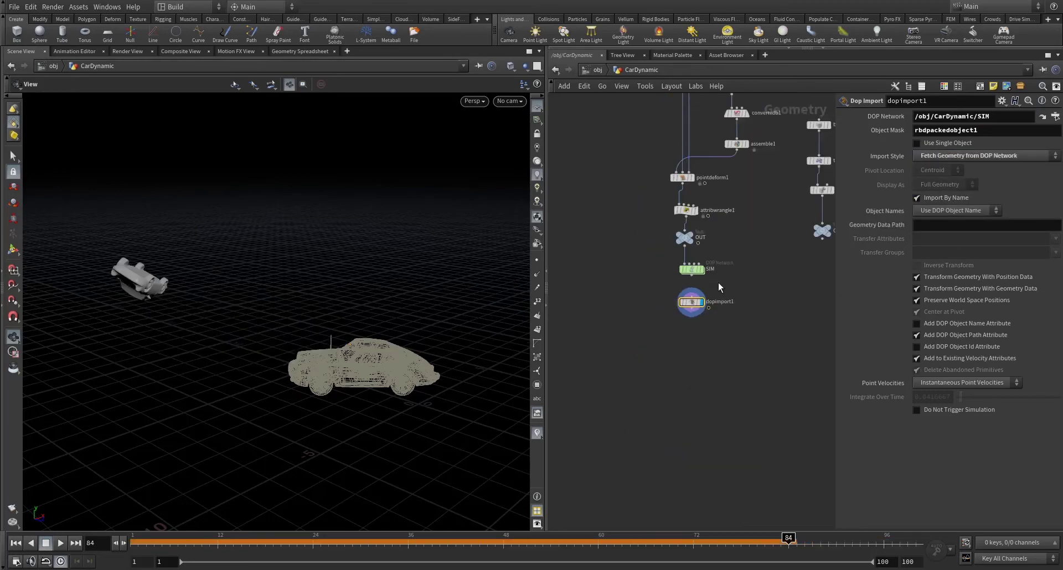
{"action": "key", "text": "h"}
{"action": "middle_click_drag", "start_coordinate": [663, 253], "coordinate": [752, 337]}
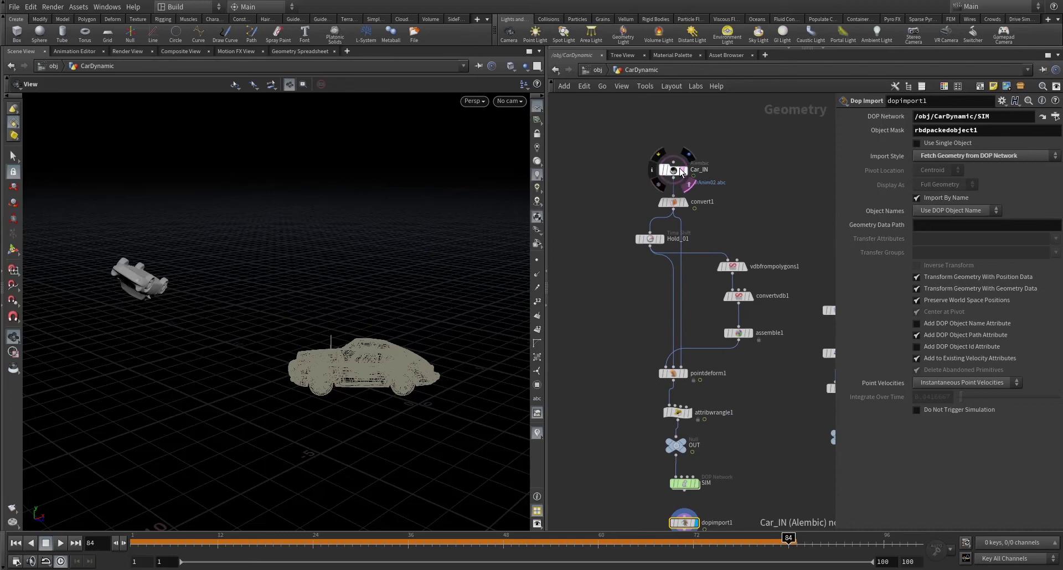
{"action": "key", "text": "f"}
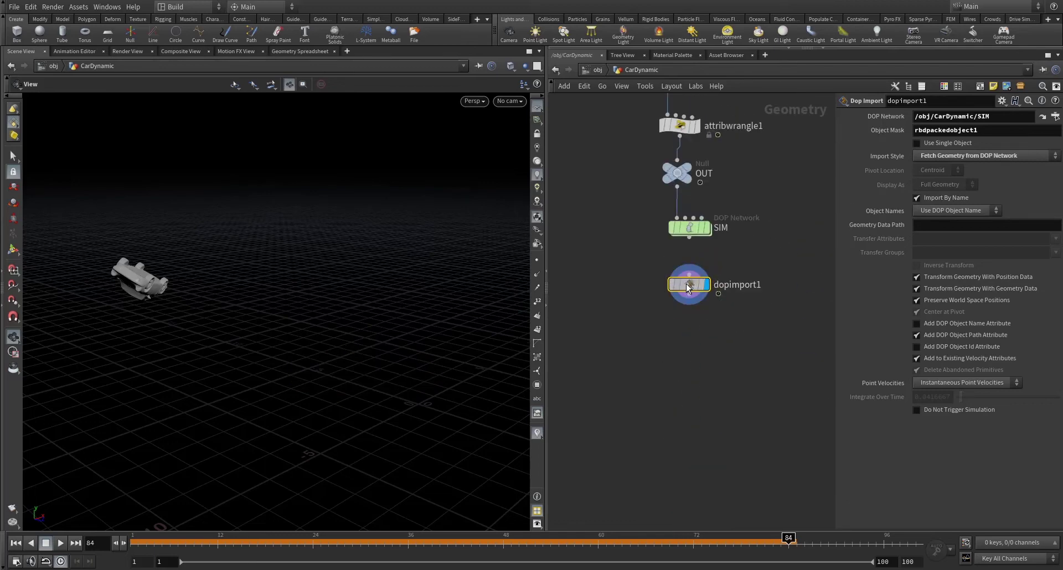
{"action": "left_click", "coordinate": [140, 541]}
{"action": "left_click_drag", "start_coordinate": [330, 540], "coordinate": [916, 442]}
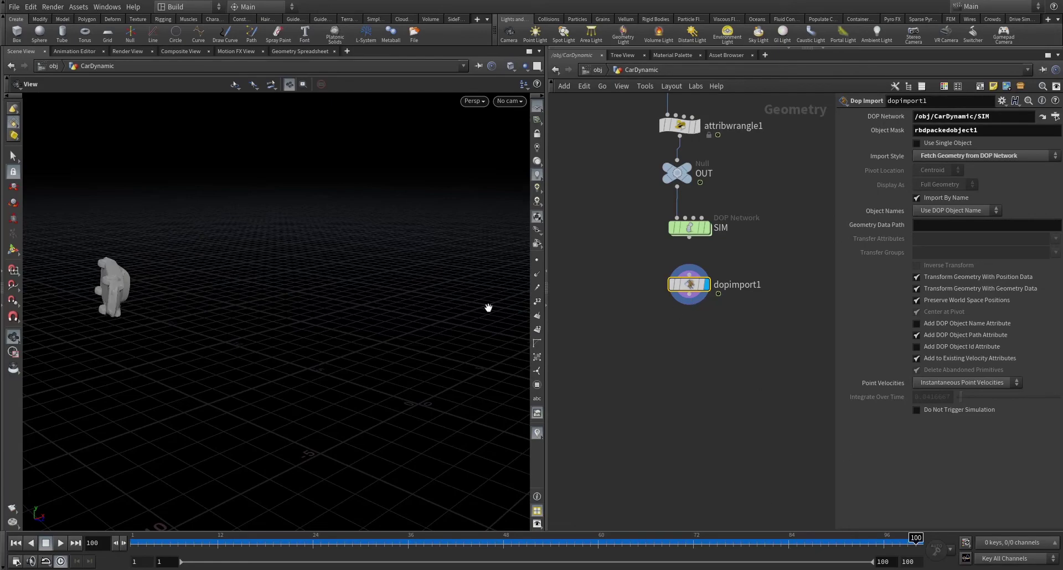
{"action": "left_click_drag", "start_coordinate": [143, 272], "coordinate": [520, 371]}
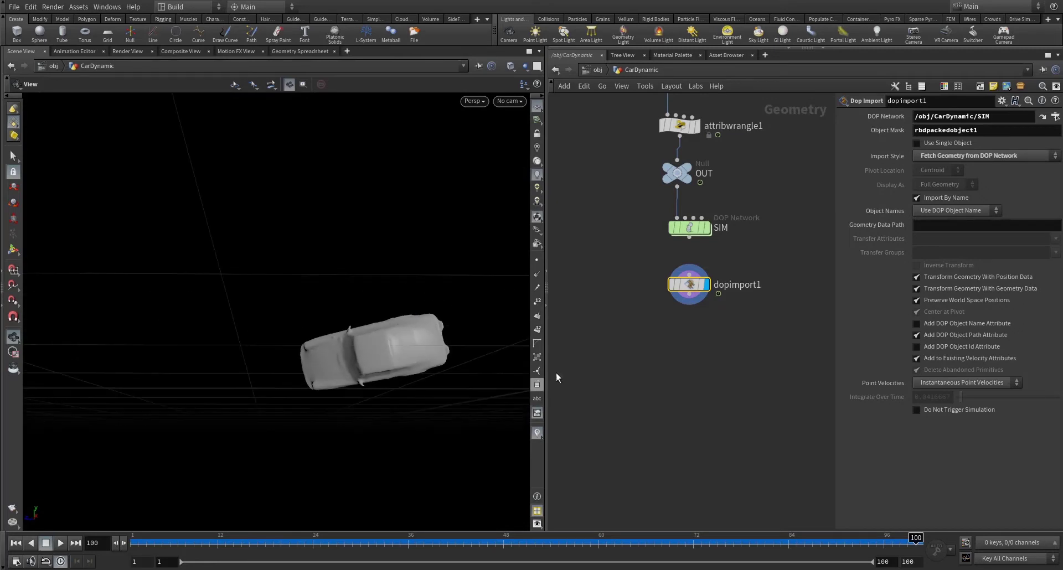
{"action": "scroll", "coordinate": [664, 332], "scroll_direction": "down", "scroll_amount": 5}
{"action": "middle_click_drag", "start_coordinate": [664, 310], "coordinate": [664, 369]}
{"action": "scroll", "coordinate": [676, 362], "scroll_direction": "up", "scroll_amount": 8}
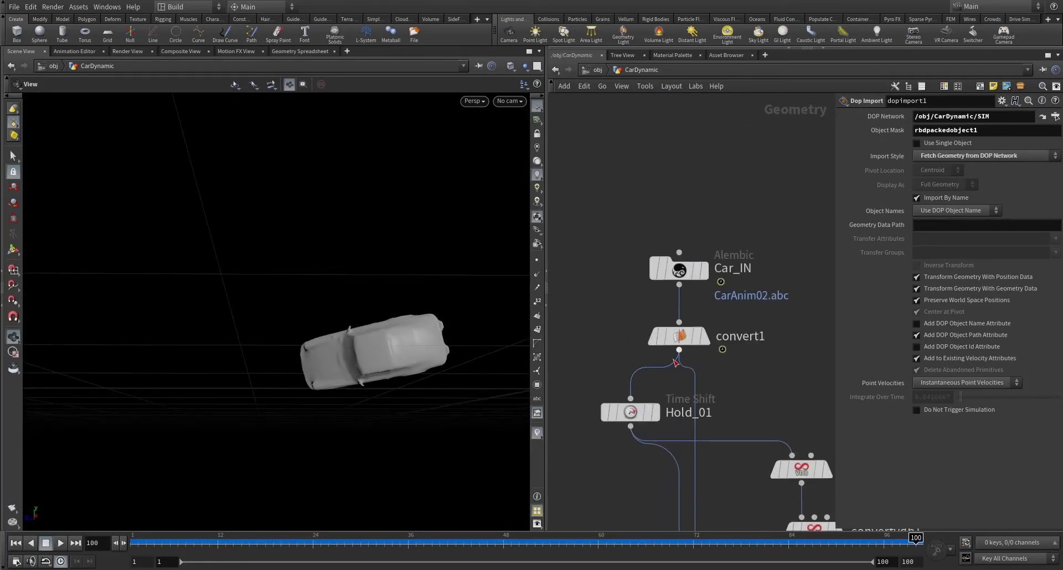
- Display convert1's detailed car and frame it in a front three-quarter view
{"action": "left_click", "coordinate": [698, 310]}
{"action": "key", "text": "g"}
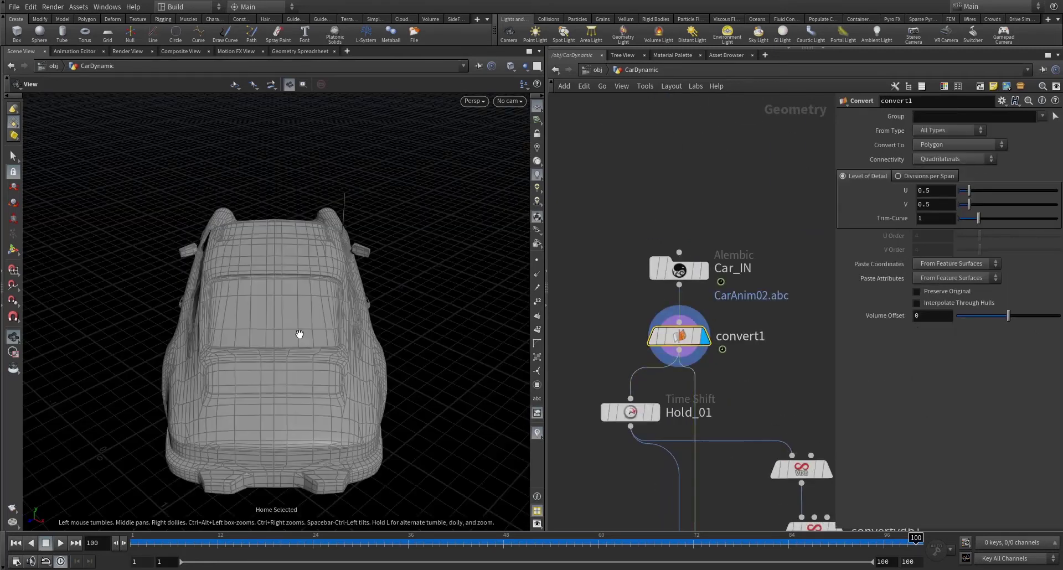
{"action": "left_click_drag", "start_coordinate": [270, 331], "coordinate": [493, 304]}
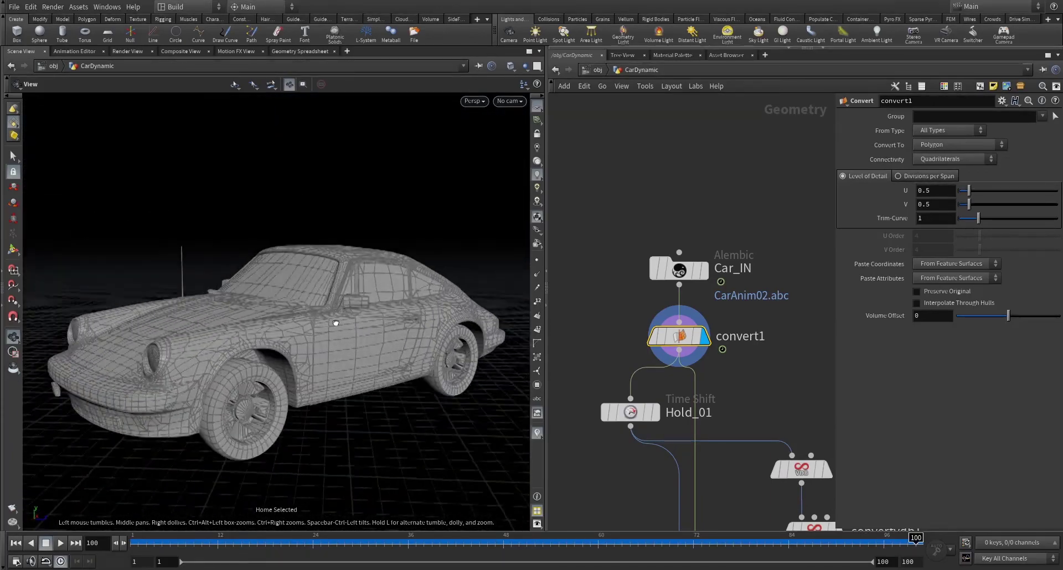
{"action": "scroll", "coordinate": [696, 330], "scroll_direction": "down", "scroll_amount": 5}
{"action": "middle_click_drag", "start_coordinate": [697, 330], "coordinate": [736, 268]}
{"action": "scroll", "coordinate": [736, 265], "scroll_direction": "up", "scroll_amount": 4}
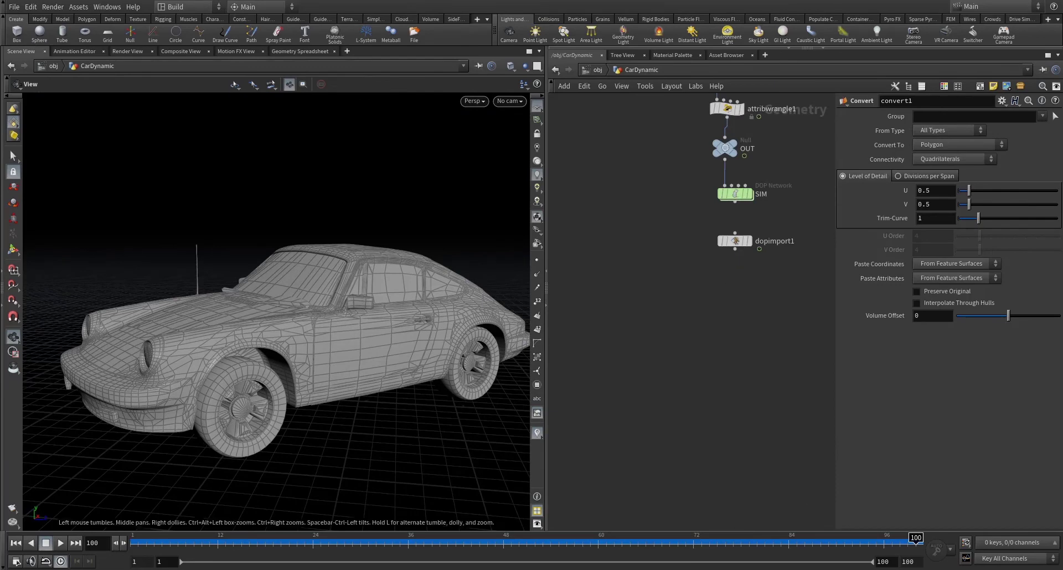
{"action": "middle_click_drag", "start_coordinate": [692, 310], "coordinate": [652, 321]}
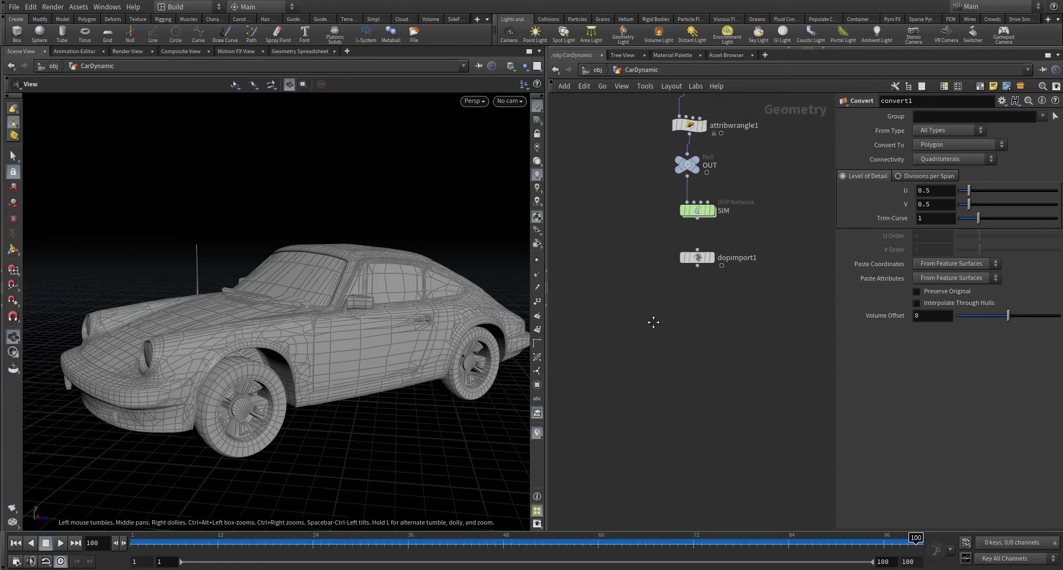
{"action": "scroll", "coordinate": [655, 324], "scroll_direction": "down", "scroll_amount": 3}
- Add a Point Deform node, pointdeform2, below dopimport1
{"action": "key", "text": "Tab"}
{"action": "mouse_move", "coordinate": [681, 354]}
{"action": "type", "text": "null"}
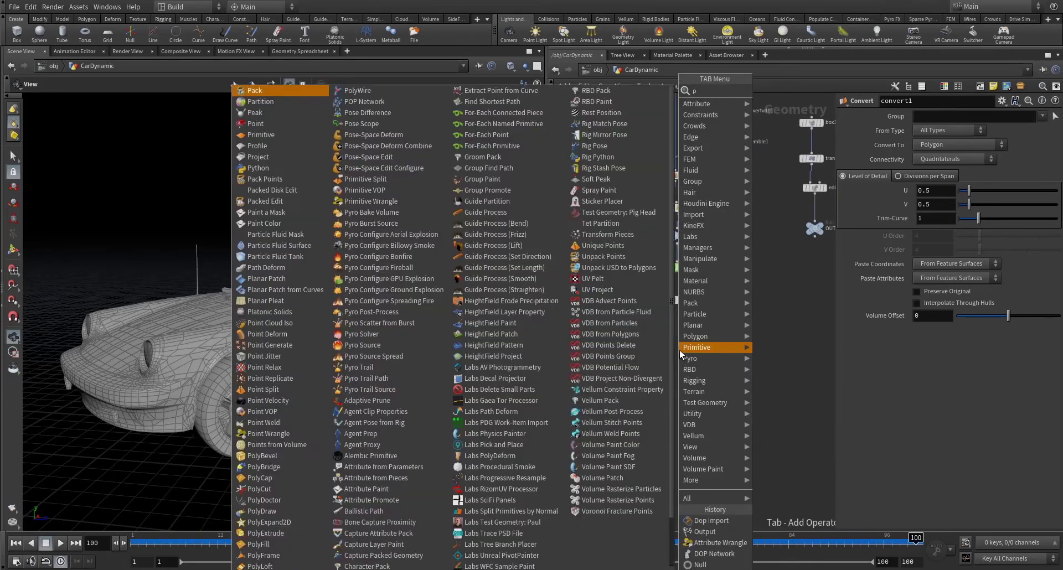
{"action": "key", "text": "Return"}
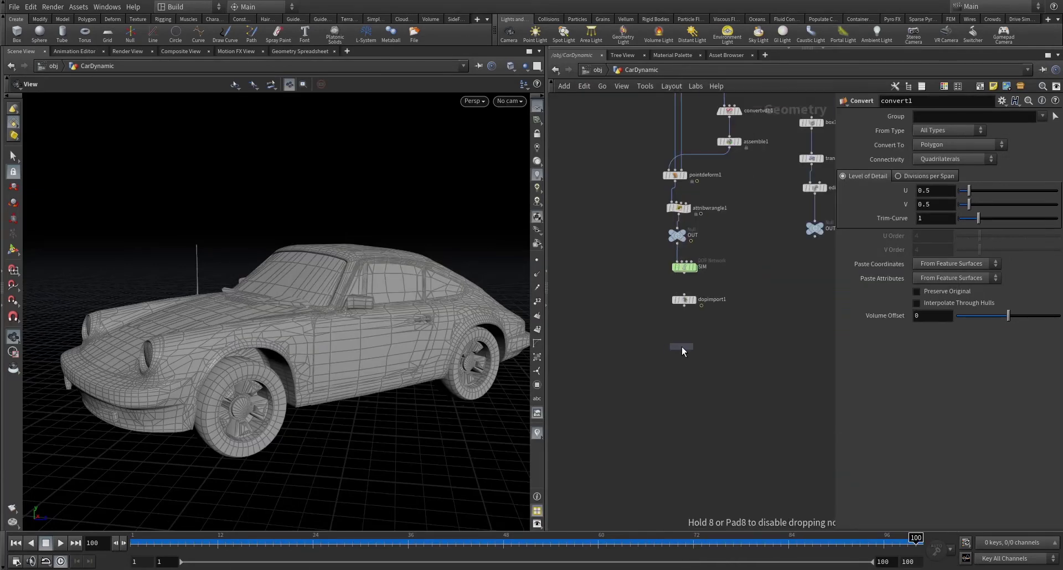
{"action": "left_click", "coordinate": [662, 356]}
{"action": "scroll", "coordinate": [636, 340], "scroll_direction": "down", "scroll_amount": 4}
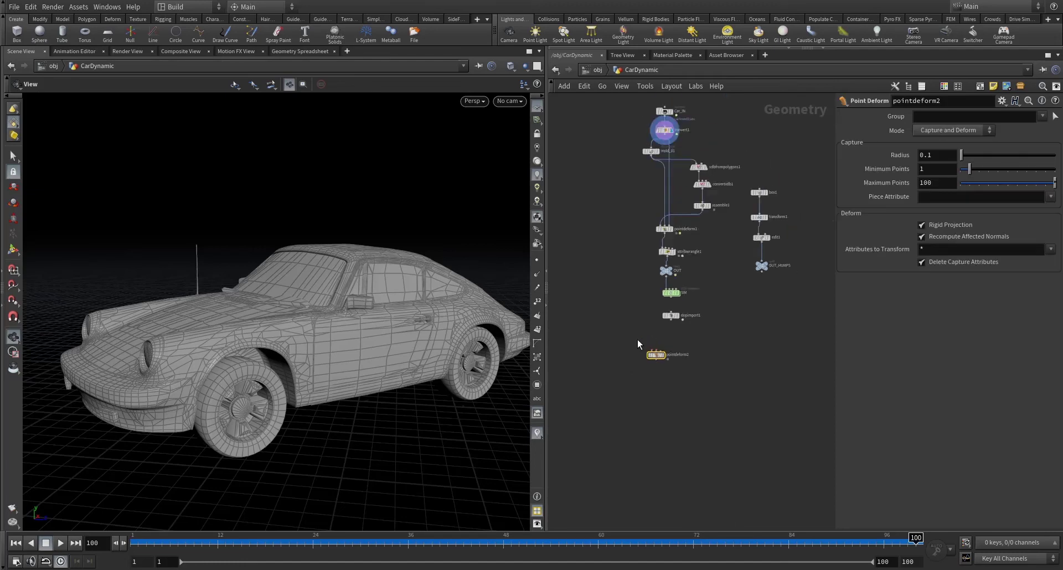
{"action": "scroll", "coordinate": [645, 183], "scroll_direction": "up", "scroll_amount": 4}
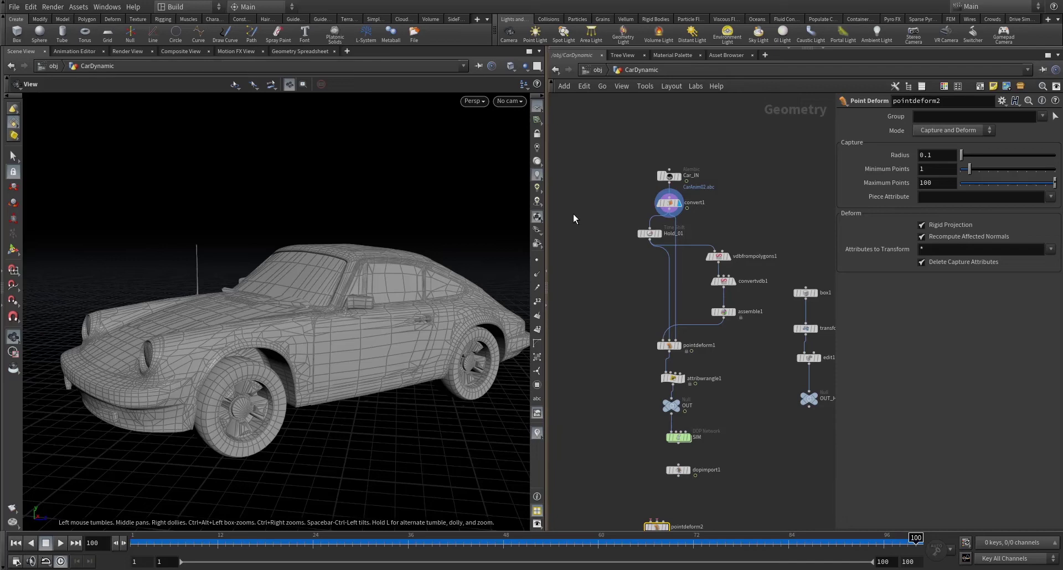
{"action": "scroll", "coordinate": [660, 240], "scroll_direction": "up", "scroll_amount": 3}
- Wire Hold_01's detailed car into pointdeform2's Mesh to Deform input
{"action": "left_click", "coordinate": [662, 232]}
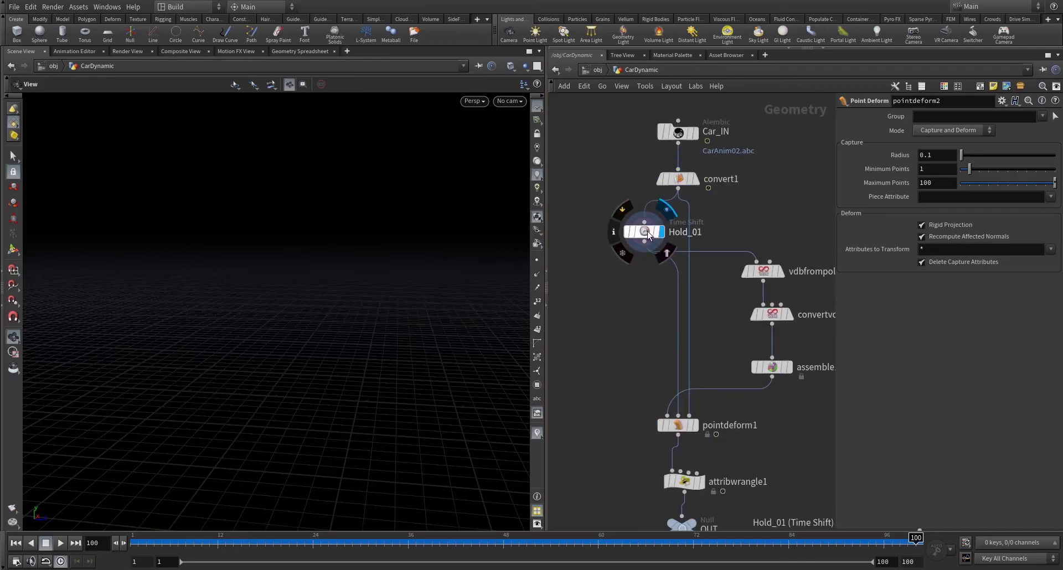
{"action": "left_click", "coordinate": [644, 231]}
{"action": "left_click", "coordinate": [644, 241]}
{"action": "scroll", "coordinate": [592, 343], "scroll_direction": "down", "scroll_amount": 4}
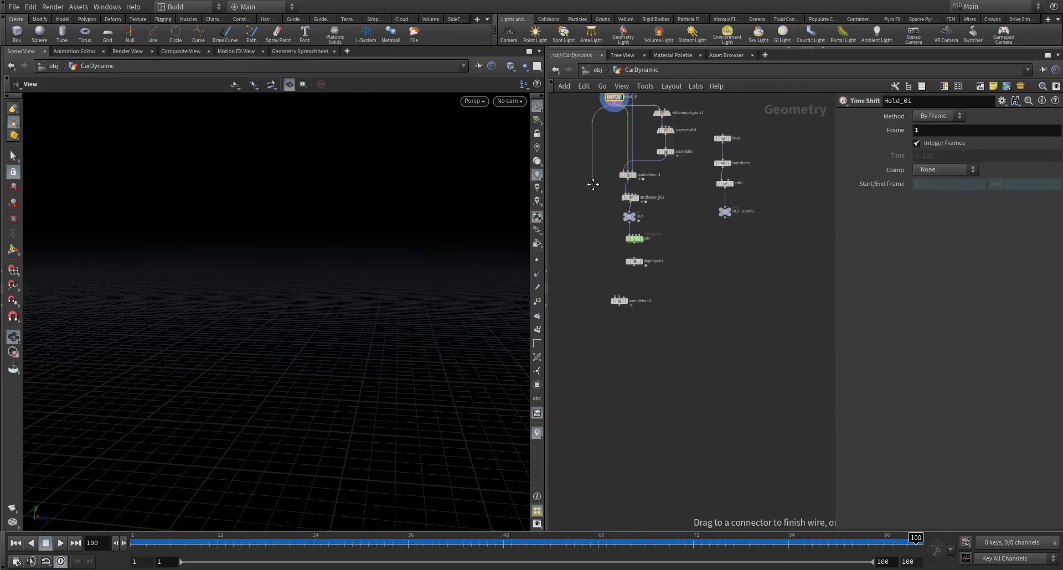
{"action": "scroll", "coordinate": [603, 260], "scroll_direction": "up", "scroll_amount": 5}
{"action": "left_click", "coordinate": [631, 335]}
{"action": "left_click_drag", "start_coordinate": [656, 346], "coordinate": [599, 377]}
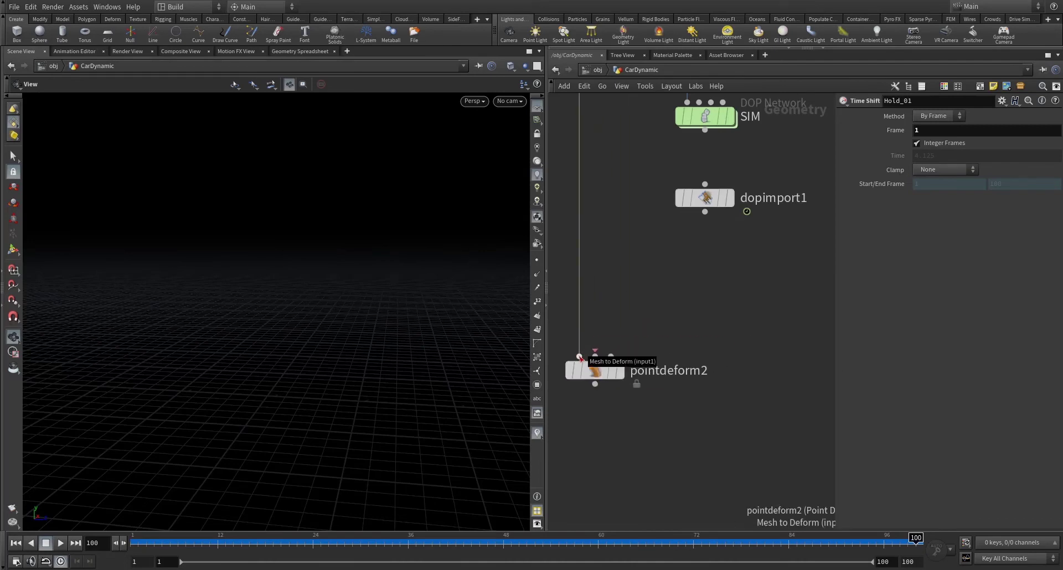
{"action": "scroll", "coordinate": [580, 357], "scroll_direction": "up", "scroll_amount": 3}
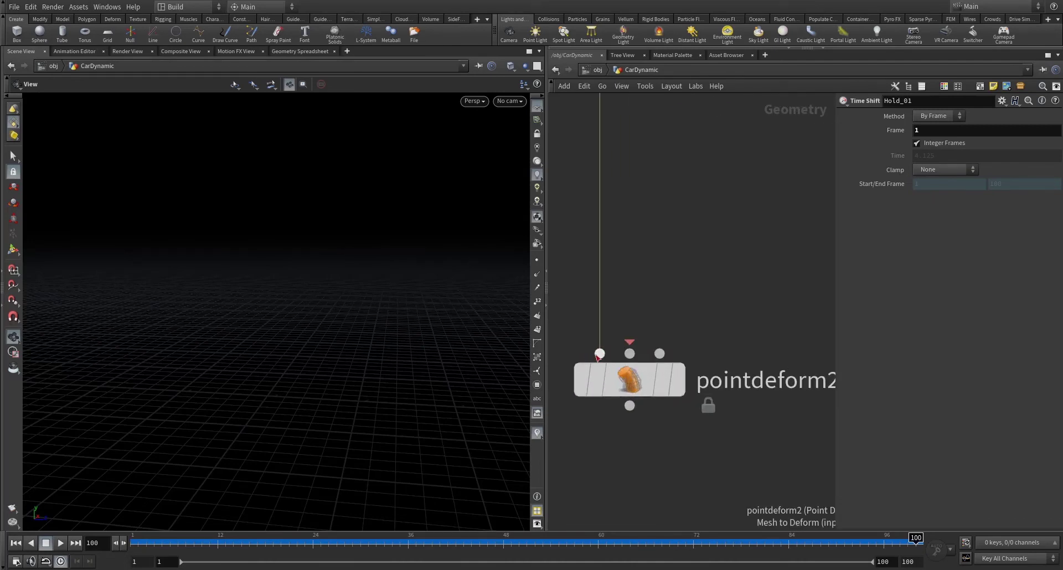
{"action": "key", "text": "f"}
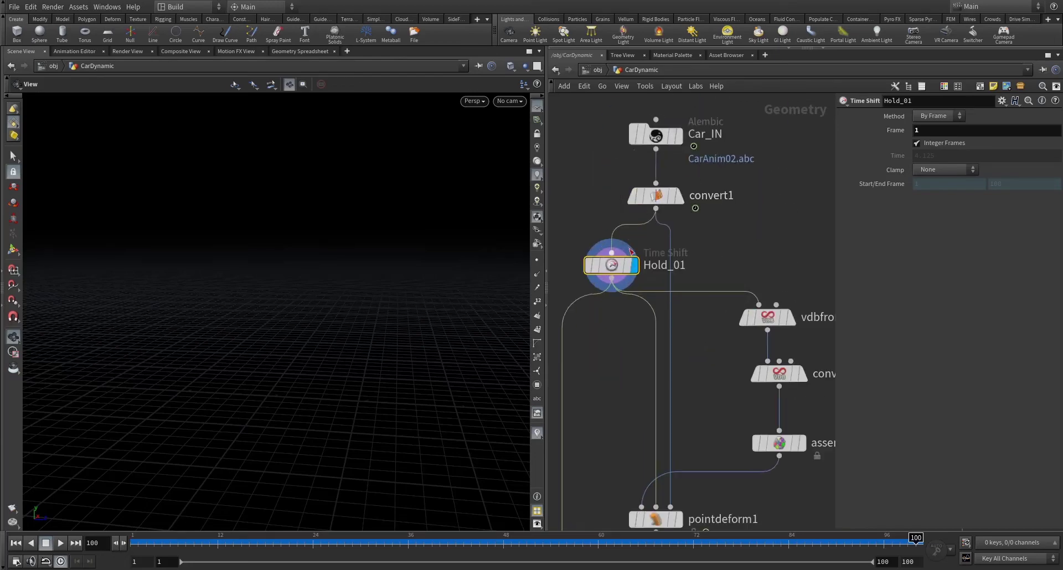
{"action": "left_click_drag", "start_coordinate": [294, 268], "coordinate": [413, 249]}
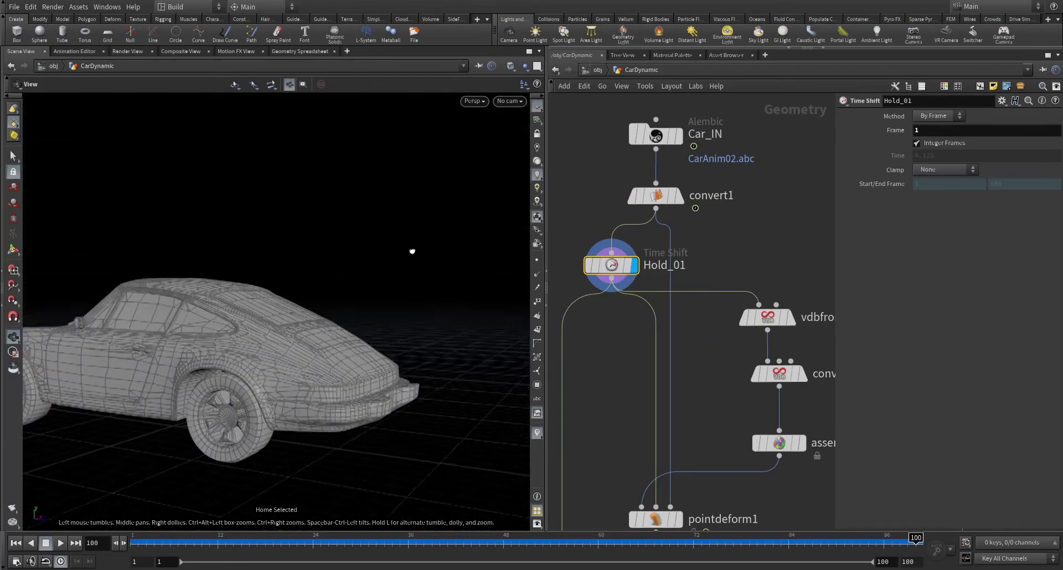
{"action": "scroll", "coordinate": [728, 365], "scroll_direction": "down", "scroll_amount": 1}
{"action": "scroll", "coordinate": [728, 365], "scroll_direction": "down", "scroll_amount": 3}
{"action": "scroll", "coordinate": [709, 390], "scroll_direction": "up", "scroll_amount": 4}
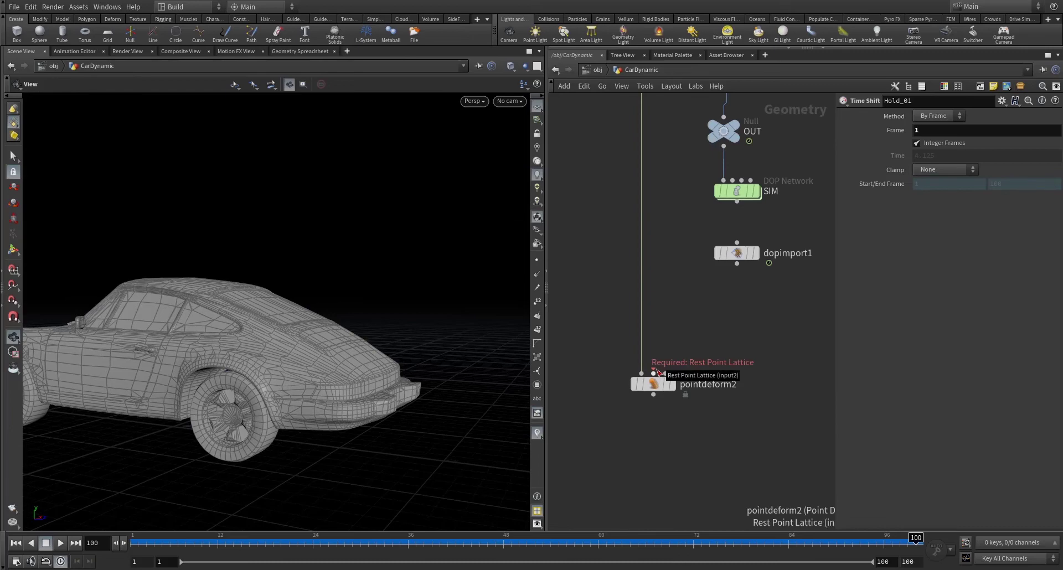
- Display the imported simulation at frame 2 and add timeshift1 under dopimport1 held at Frame 1
{"action": "left_click", "coordinate": [755, 253]}
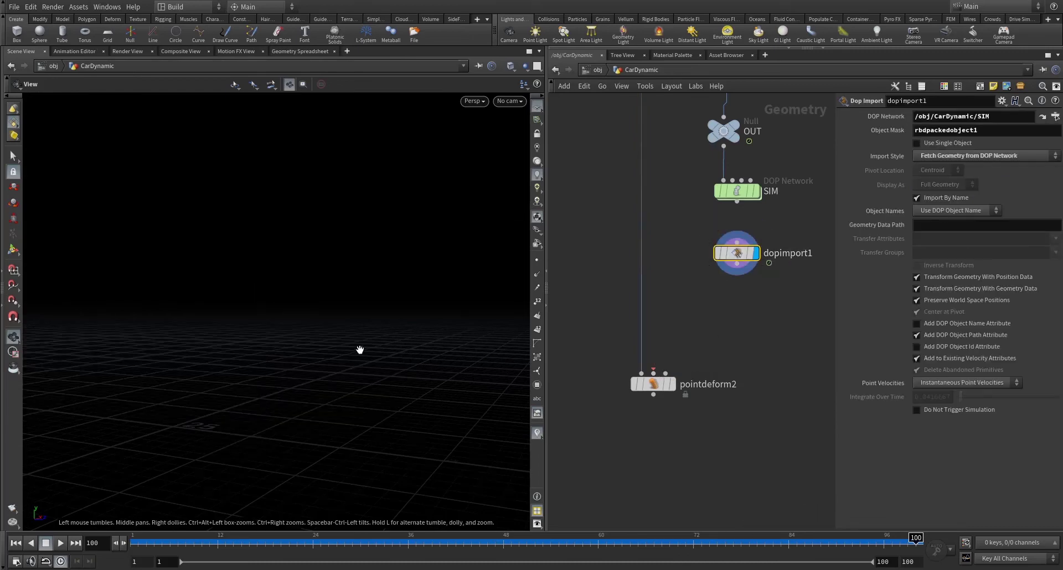
{"action": "left_click_drag", "start_coordinate": [360, 350], "coordinate": [204, 350]}
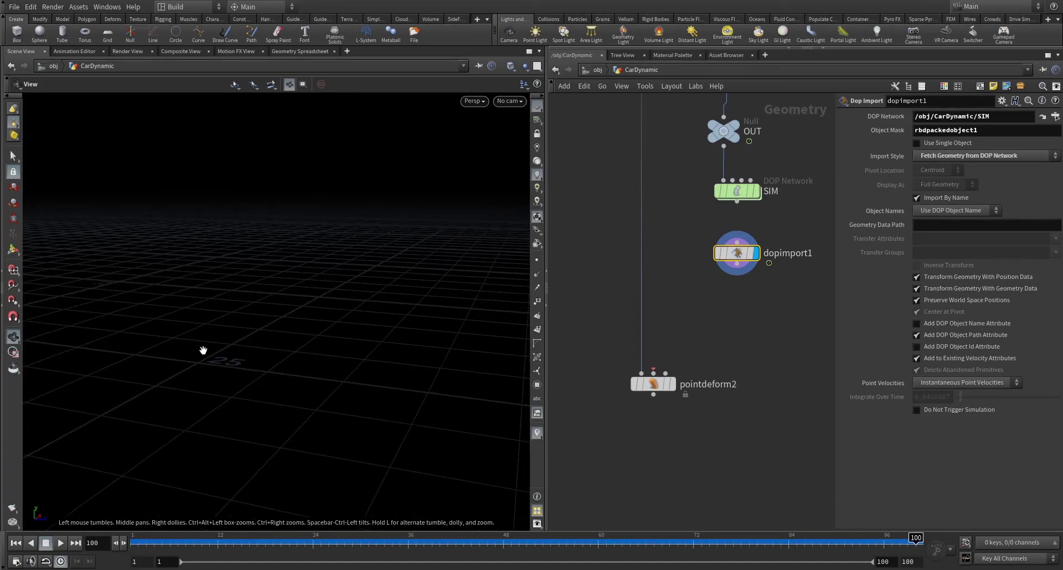
{"action": "key", "text": "Up"}
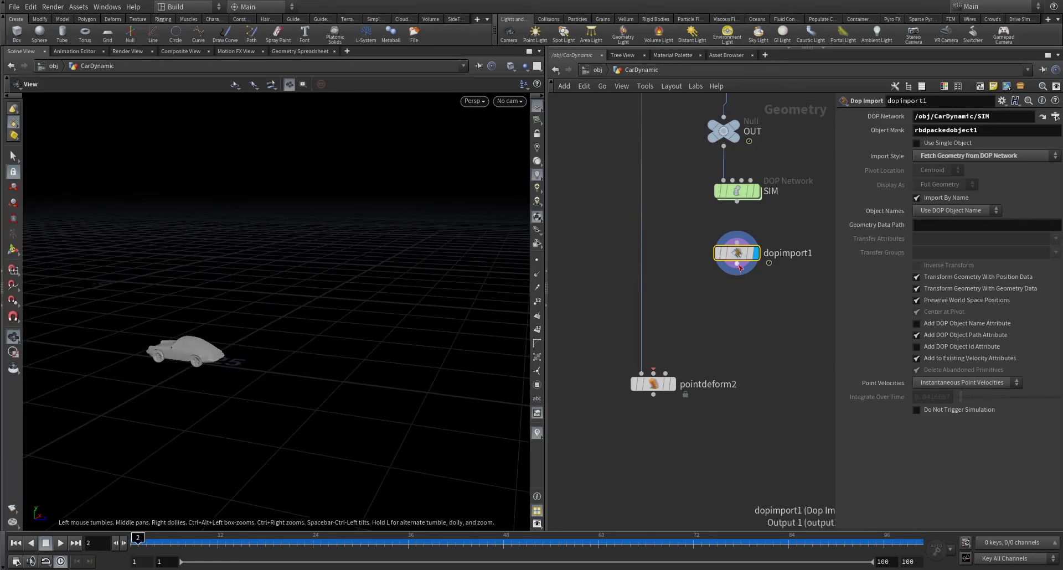
{"action": "key", "text": "Tab"}
{"action": "type", "text": "time"}
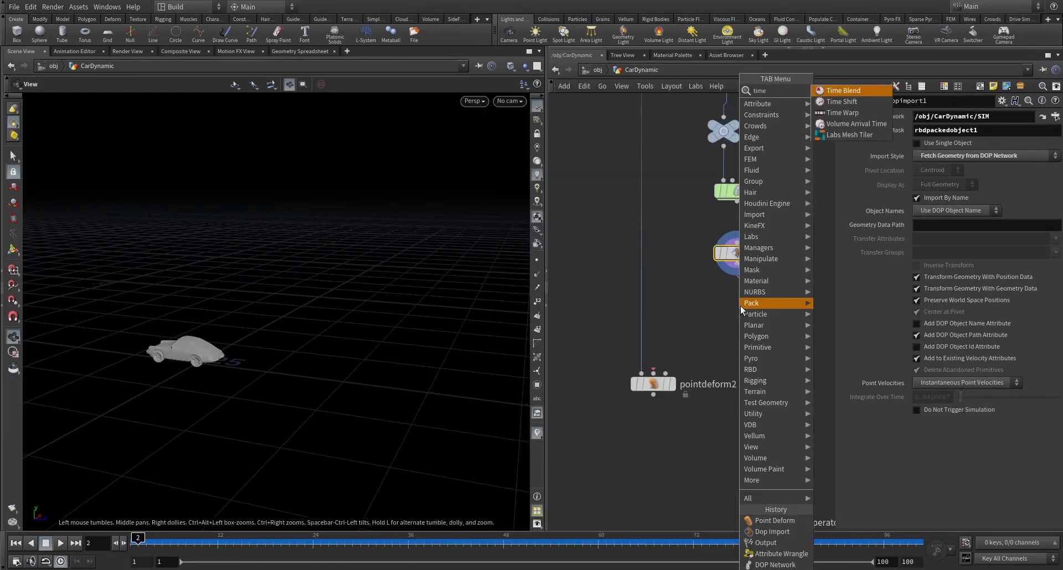
{"action": "key", "text": "Return"}
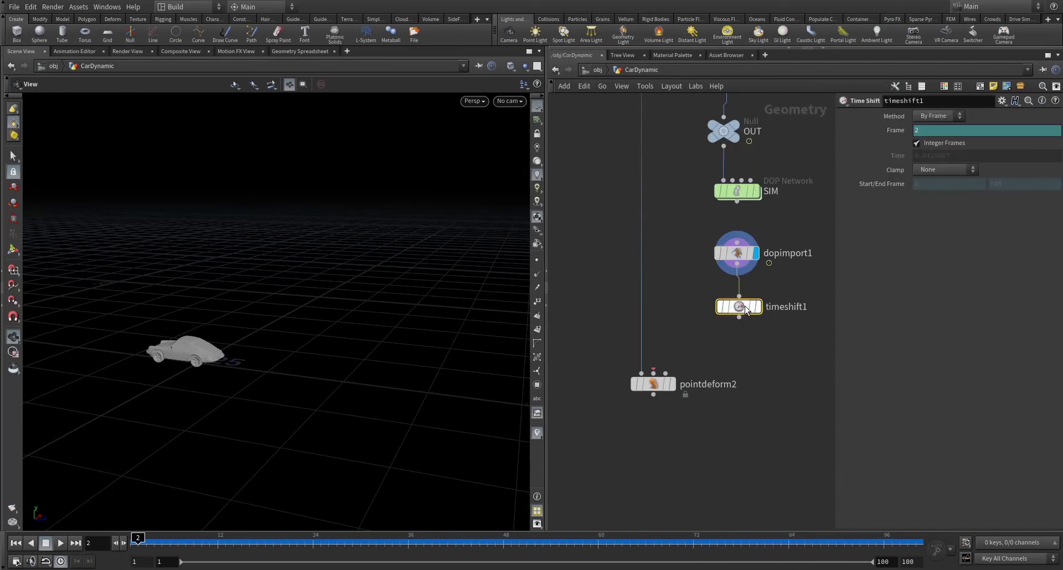
{"action": "left_click", "coordinate": [739, 306]}
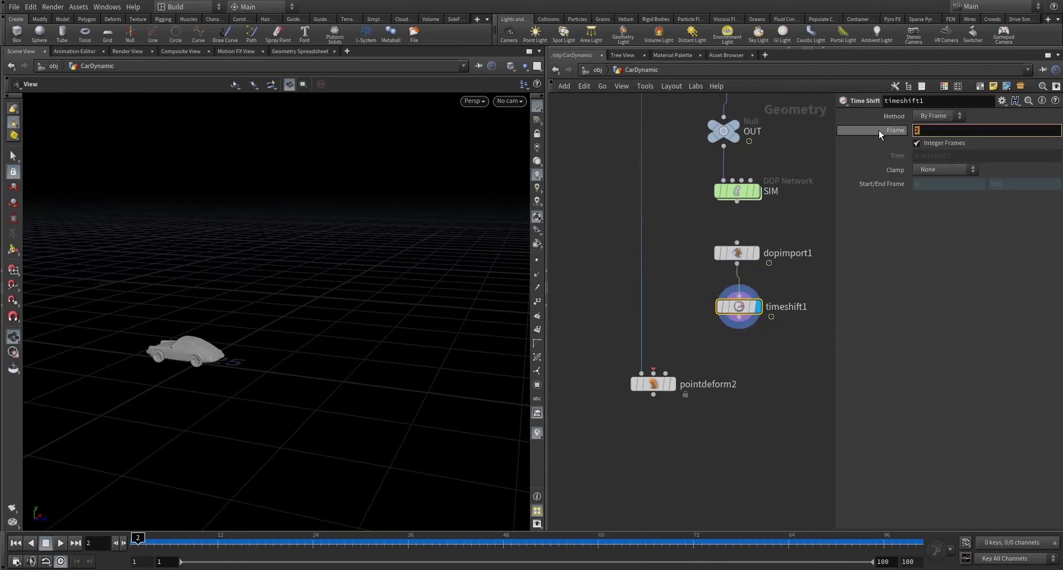
{"action": "type", "text": "1"}
{"action": "key", "text": "Return"}
- Wire timeshift1 into pointdeform2's Rest lattice input and dopimport1 into its Deformed lattice input
{"action": "left_click", "coordinate": [738, 317]}
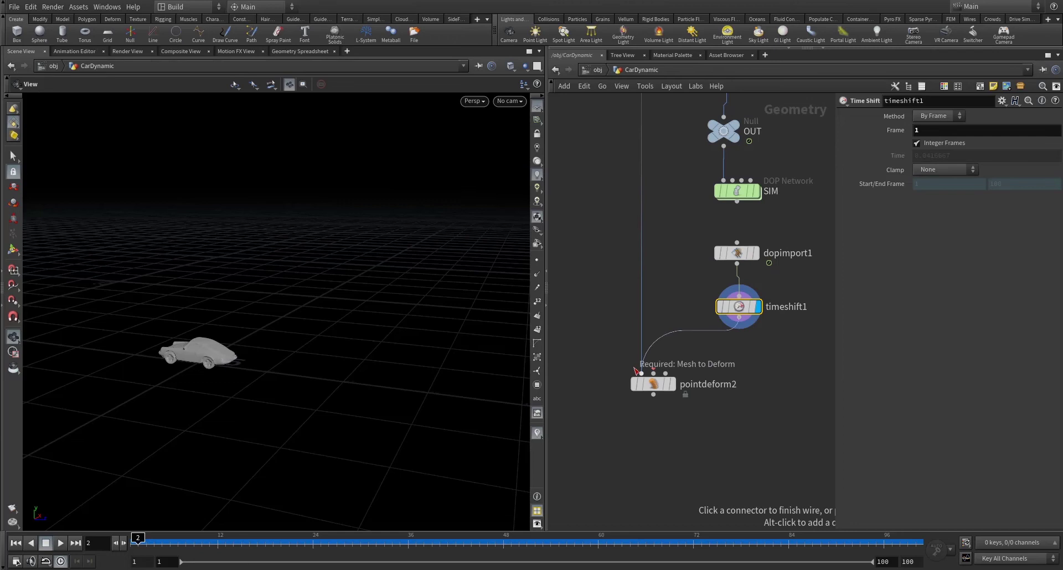
{"action": "left_click", "coordinate": [665, 373]}
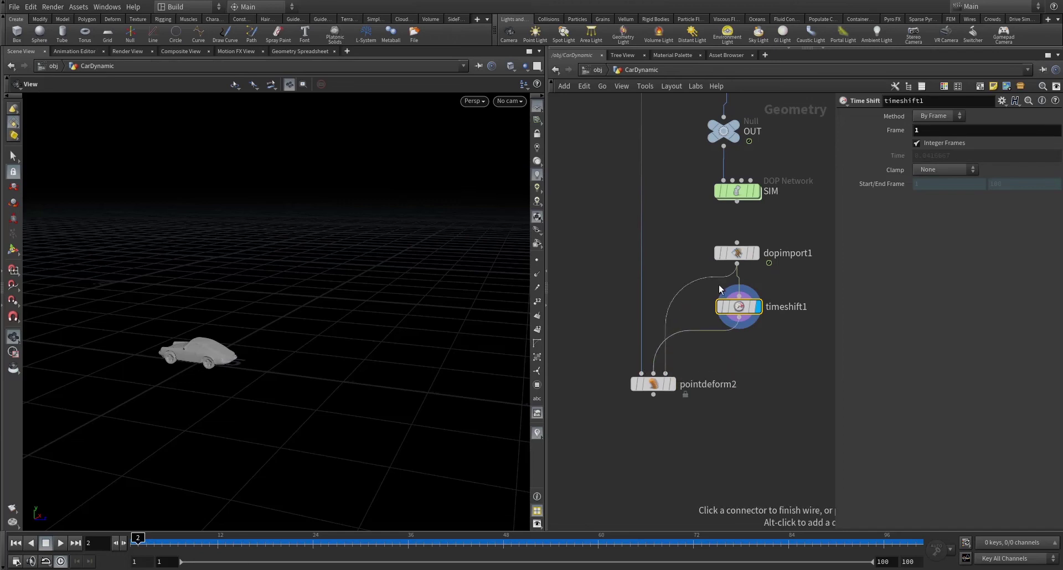
{"action": "left_click", "coordinate": [749, 279]}
{"action": "left_click", "coordinate": [738, 235]}
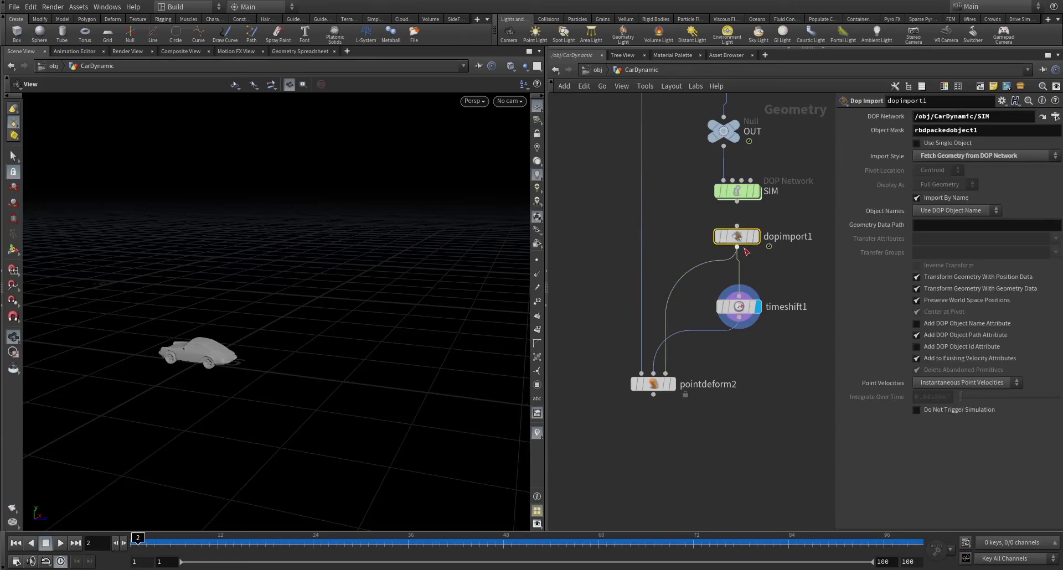
- Insert an Unpack node, unpack1, between dopimport1 and timeshift1
{"action": "key", "text": "Tab"}
{"action": "mouse_move", "coordinate": [689, 247]}
{"action": "type", "text": "null"}
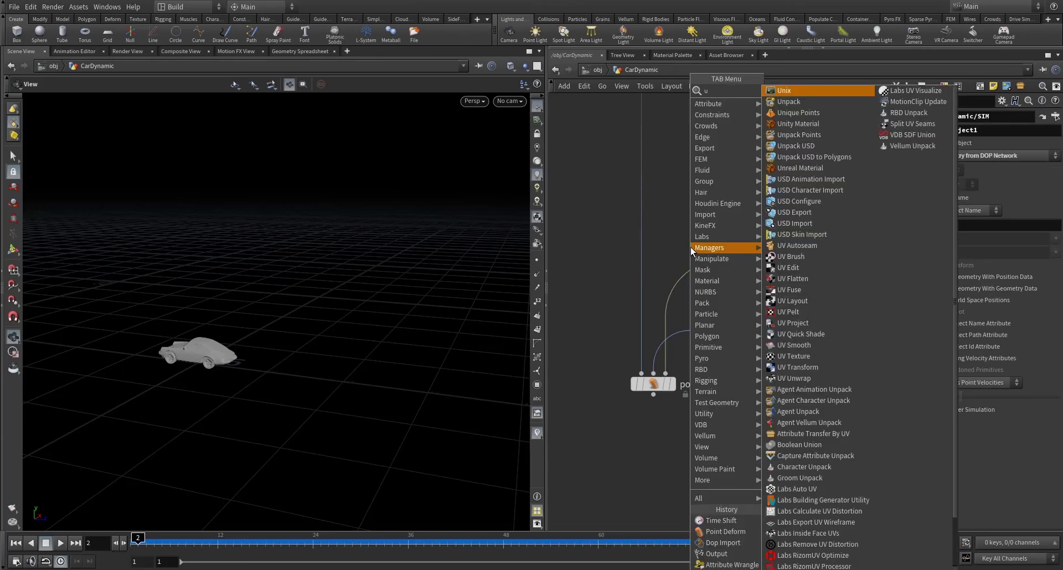
{"action": "key", "text": "Return"}
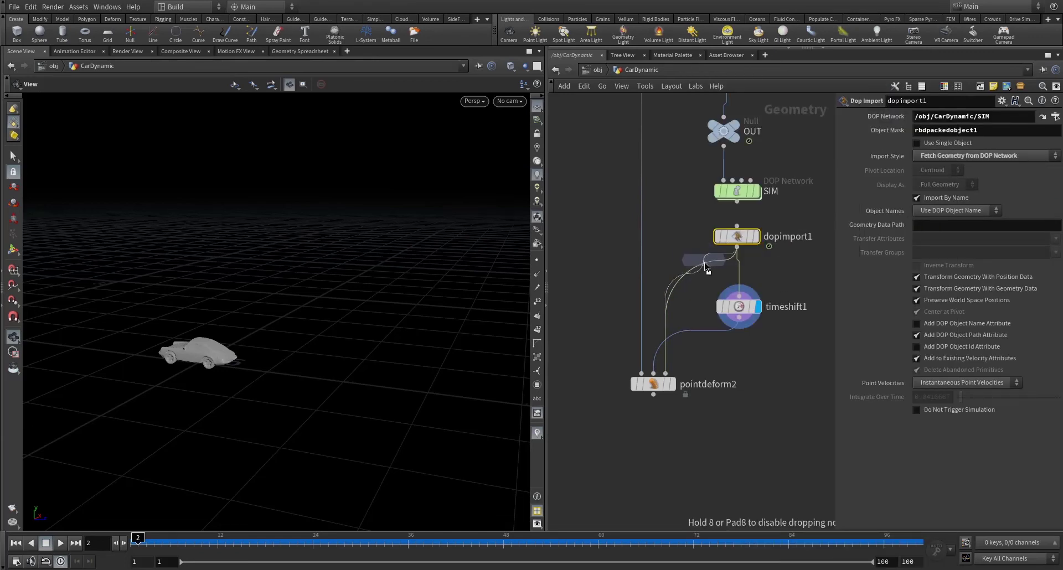
{"action": "left_click", "coordinate": [705, 266]}
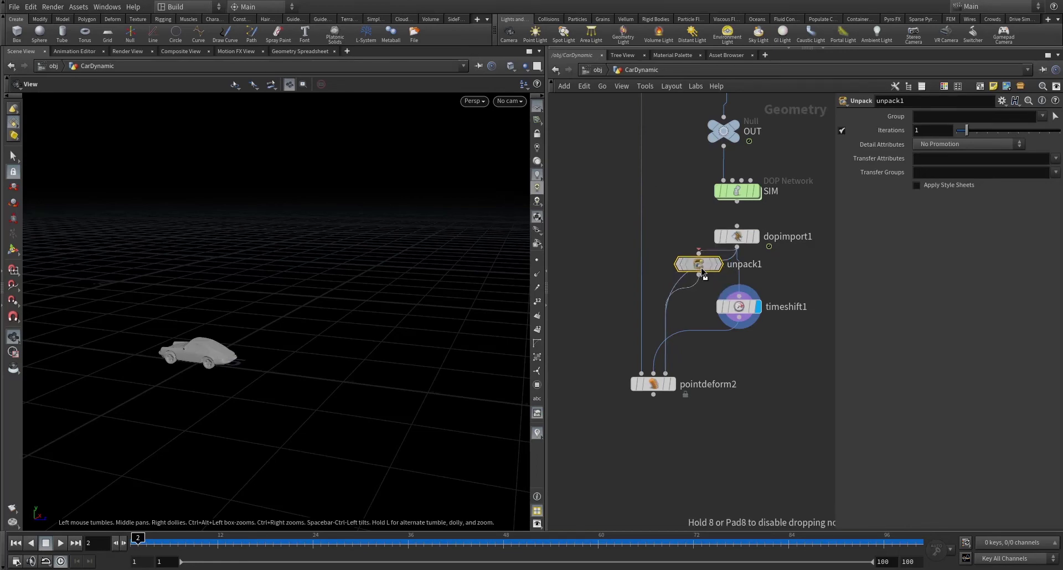
{"action": "left_click_drag", "start_coordinate": [706, 267], "coordinate": [736, 275]}
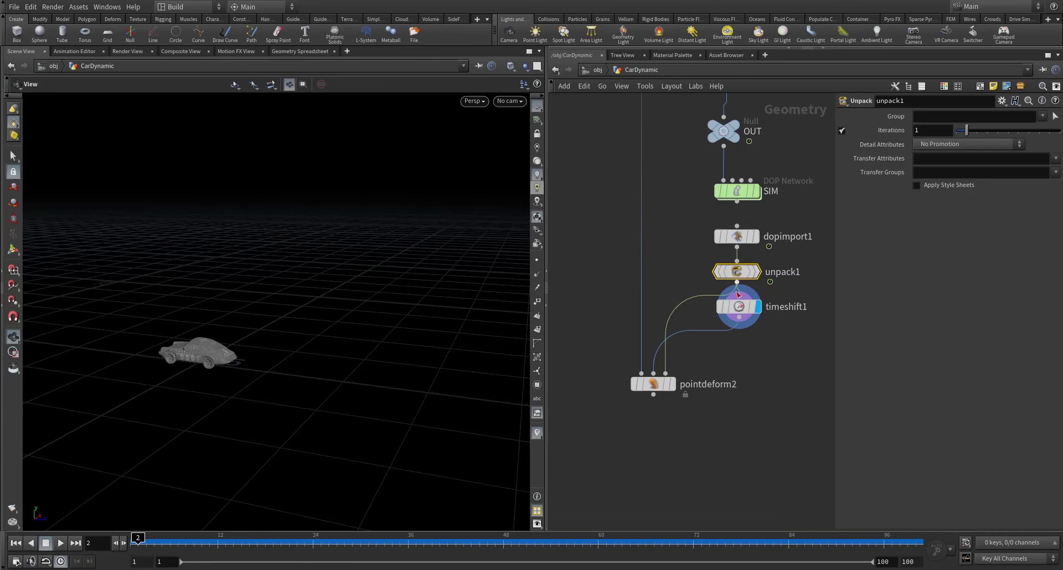
{"action": "left_click_drag", "start_coordinate": [743, 316], "coordinate": [744, 340]}
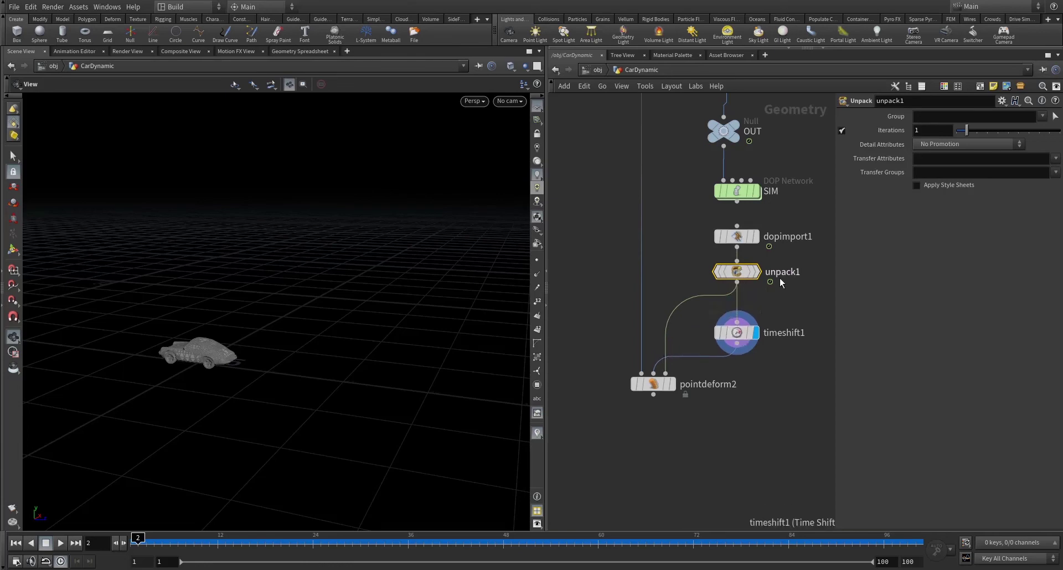
{"action": "middle_click_drag", "start_coordinate": [779, 278], "coordinate": [808, 223]}
- Display pointdeform2 and play from frame 1 to see the detailed car follow the simulation
{"action": "left_click", "coordinate": [697, 322]}
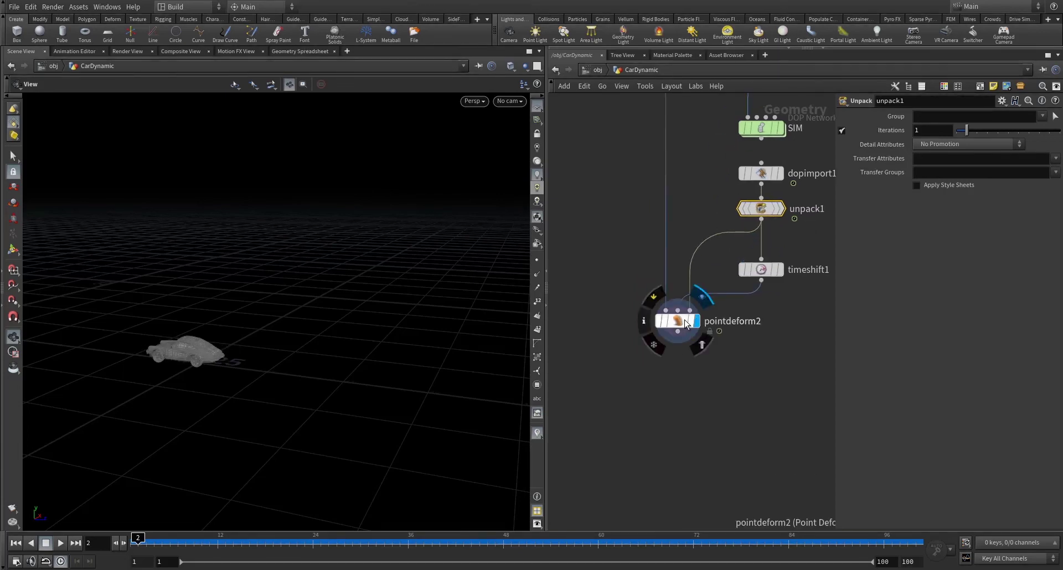
{"action": "left_click", "coordinate": [680, 324]}
{"action": "scroll", "coordinate": [178, 368], "scroll_direction": "up", "scroll_amount": 8}
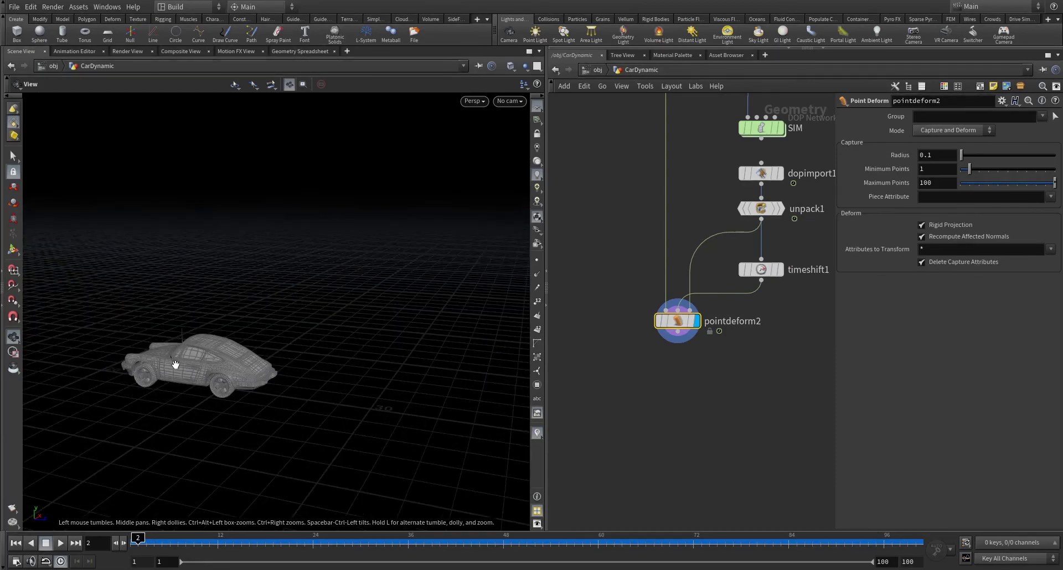
{"action": "left_click_drag", "start_coordinate": [200, 367], "coordinate": [183, 421]}
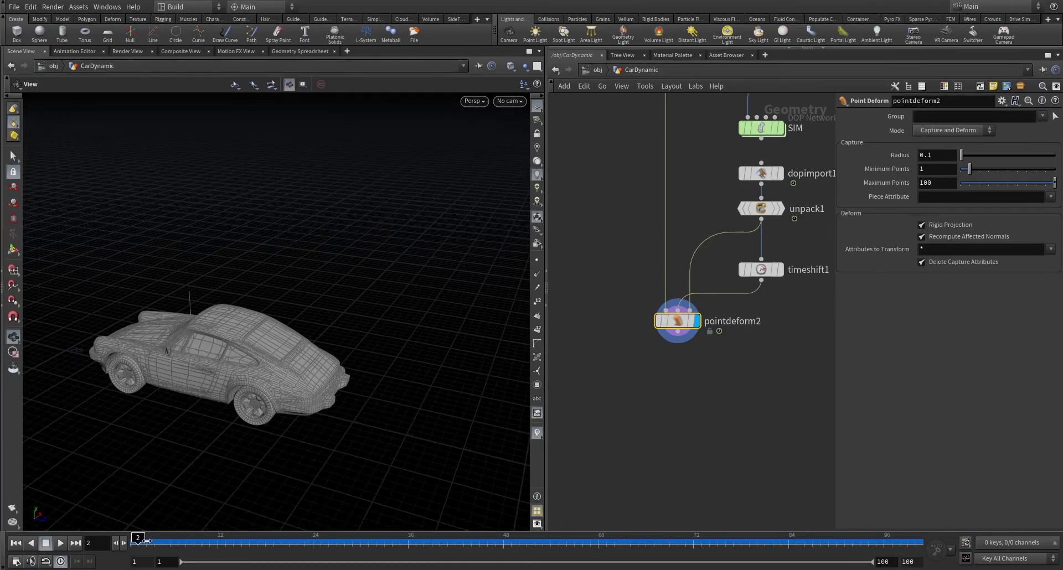
{"action": "left_click", "coordinate": [194, 540]}
{"action": "left_click_drag", "start_coordinate": [187, 316], "coordinate": [302, 382]}
{"action": "left_click", "coordinate": [15, 544]}
{"action": "left_click", "coordinate": [61, 543]}
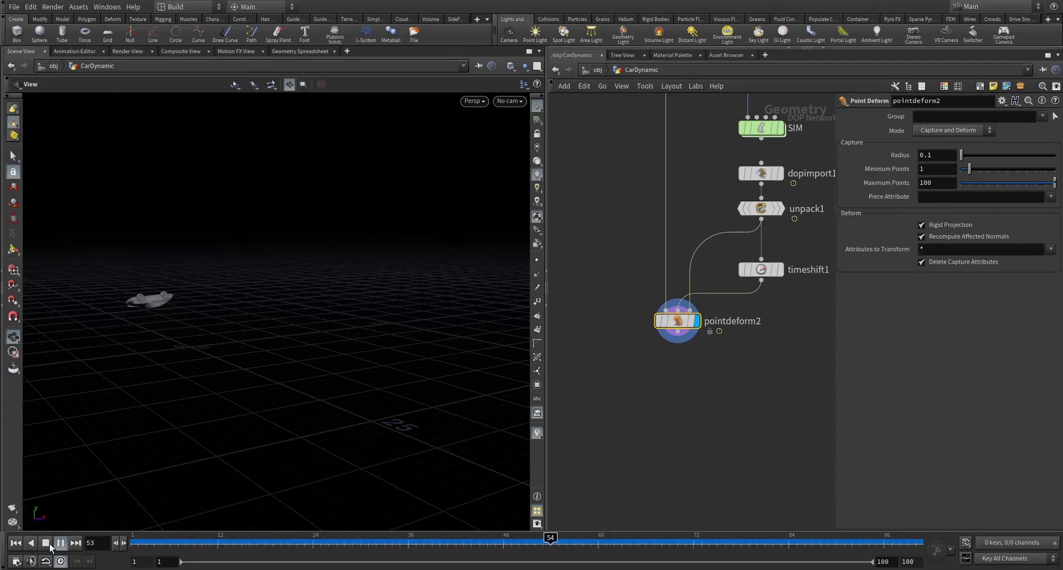
- Add merge1 below pointdeform2, wire OUT_HUMPS into it, and display its output
{"action": "left_click", "coordinate": [61, 543]}
{"action": "scroll", "coordinate": [659, 399], "scroll_direction": "down", "scroll_amount": 4}
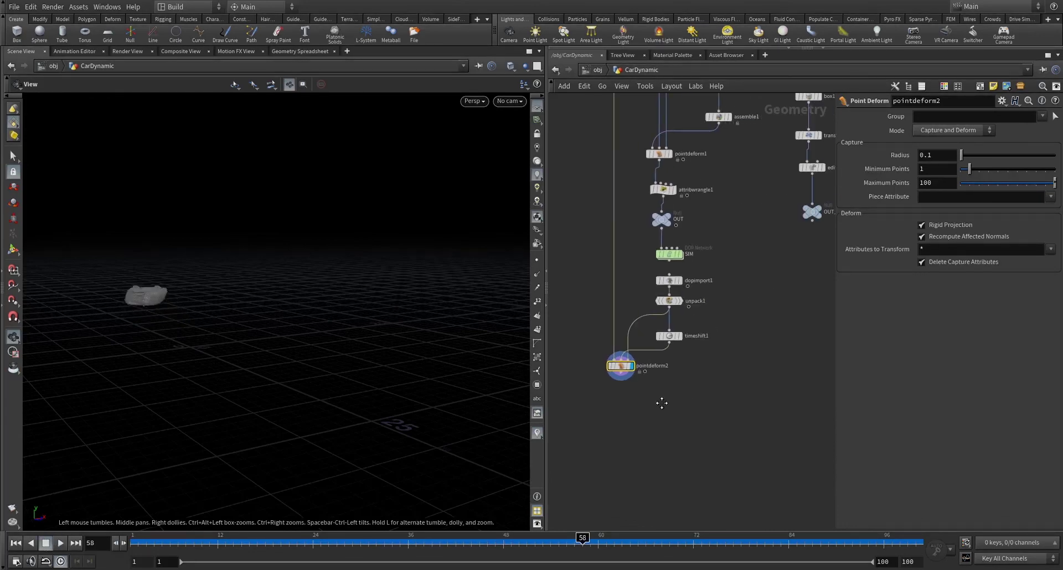
{"action": "left_click", "coordinate": [727, 443]}
{"action": "type", "text": "merge"}
{"action": "key", "text": "Return"}
{"action": "left_click", "coordinate": [727, 439]}
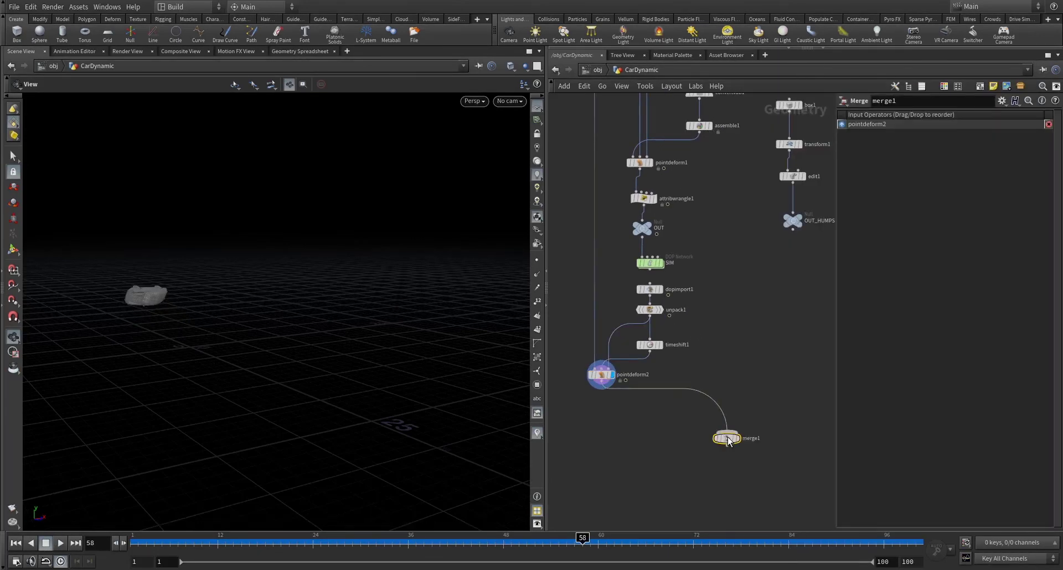
{"action": "left_click", "coordinate": [742, 429]}
{"action": "left_click", "coordinate": [737, 433]}
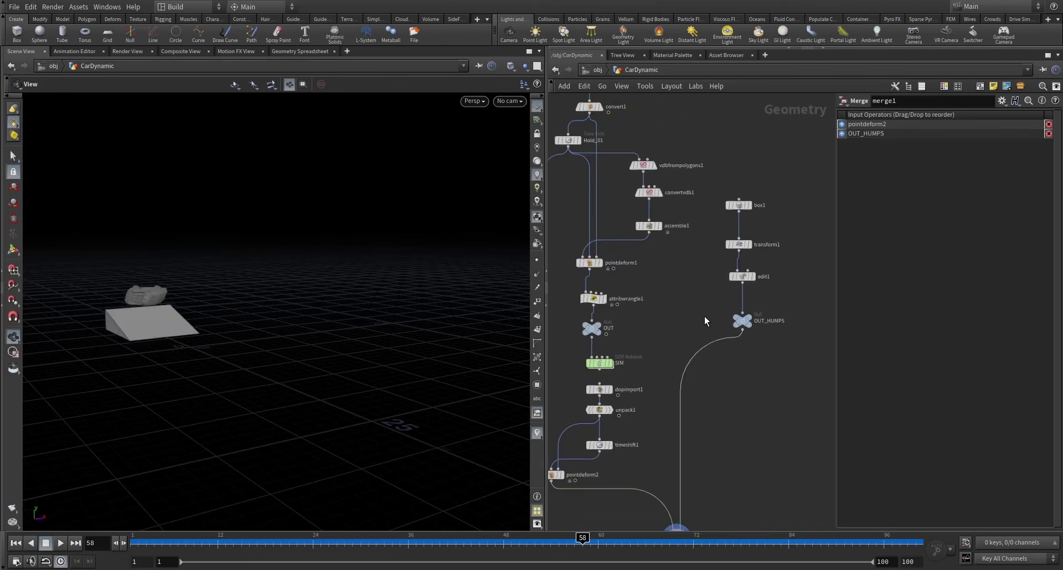
{"action": "left_click", "coordinate": [742, 316]}
- Add a Null node, null1, beneath merge1
{"action": "scroll", "coordinate": [729, 391], "scroll_direction": "up", "scroll_amount": 3}
{"action": "left_click", "coordinate": [665, 422]}
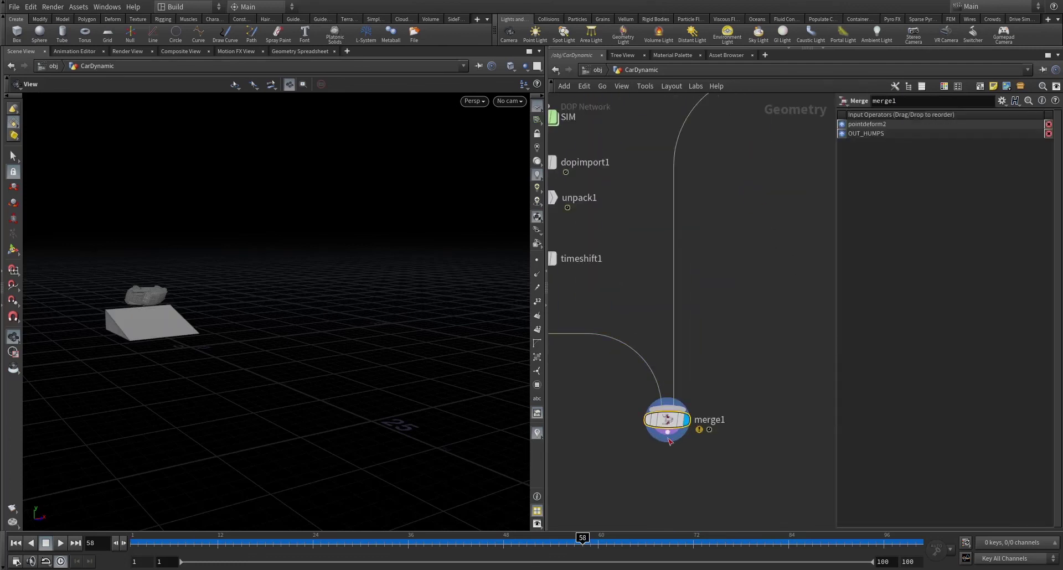
{"action": "key", "text": "Tab"}
{"action": "type", "text": "ul"}
{"action": "key", "text": "Return"}
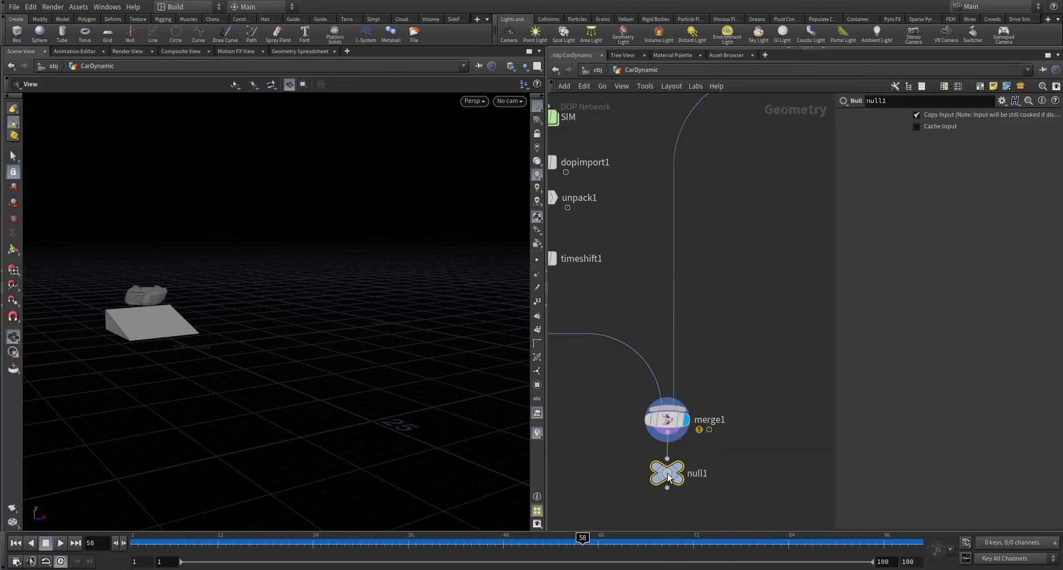
- Replay null1 from frame 1, watching the detailed car climb and jump the ramp around frame 63
{"action": "key", "text": "h"}
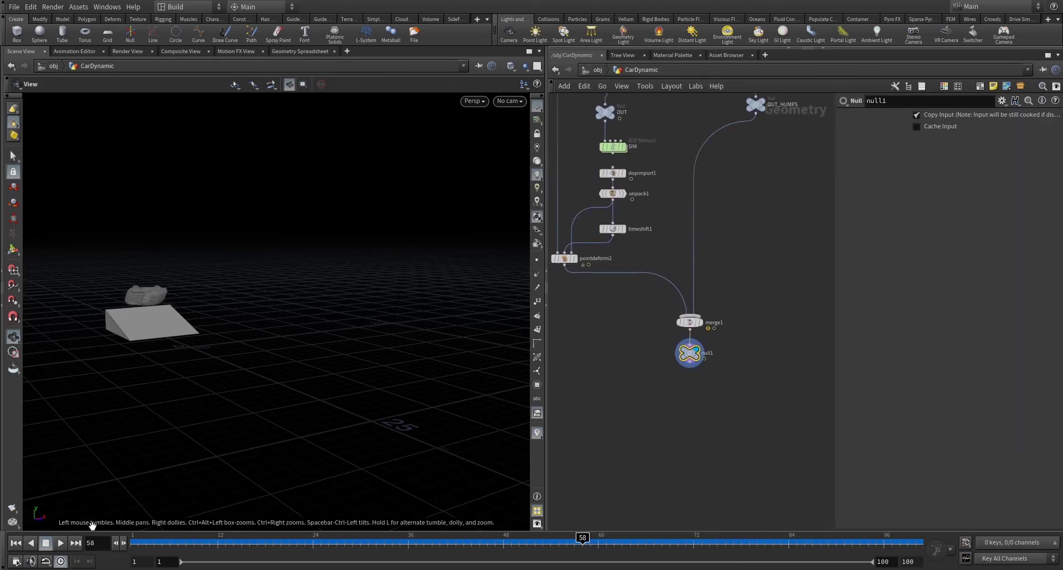
{"action": "left_click", "coordinate": [18, 544]}
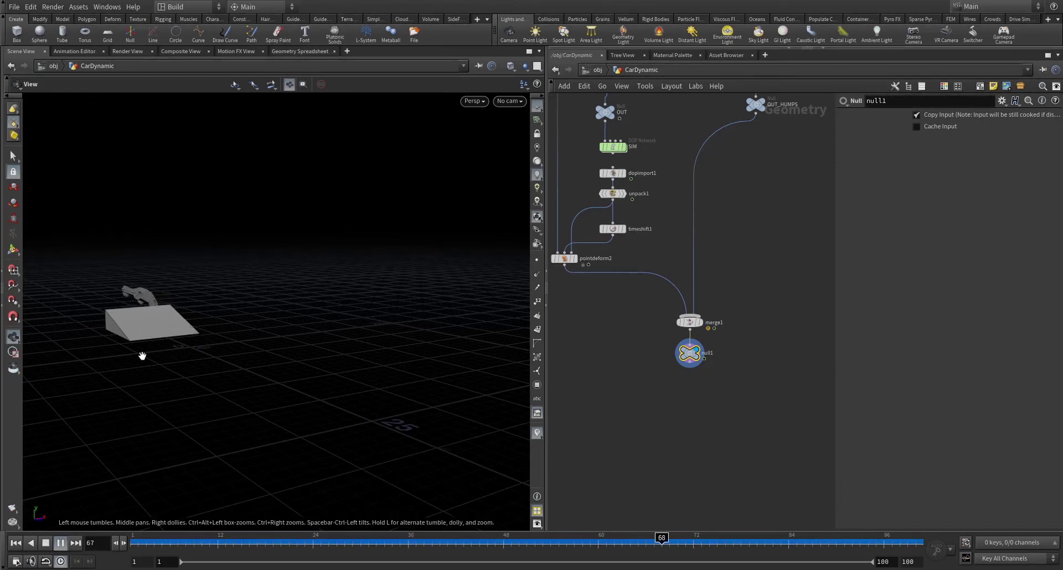
{"action": "right_click_drag", "start_coordinate": [142, 356], "coordinate": [254, 346]}
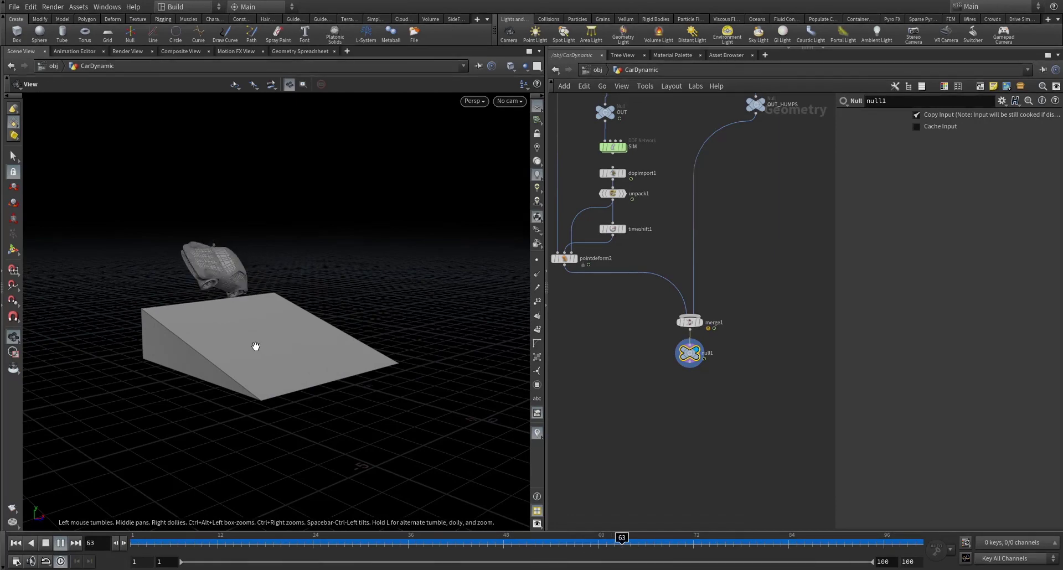